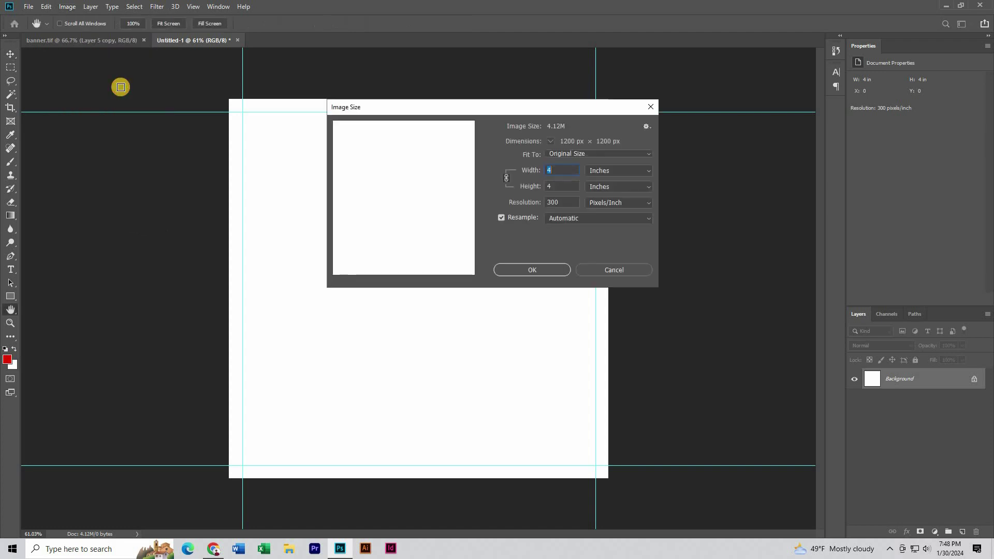
Check the square document's image size in pixels and inches, and close the dialog without applying changes.
{"action": "left_click", "coordinate": [606, 173]}
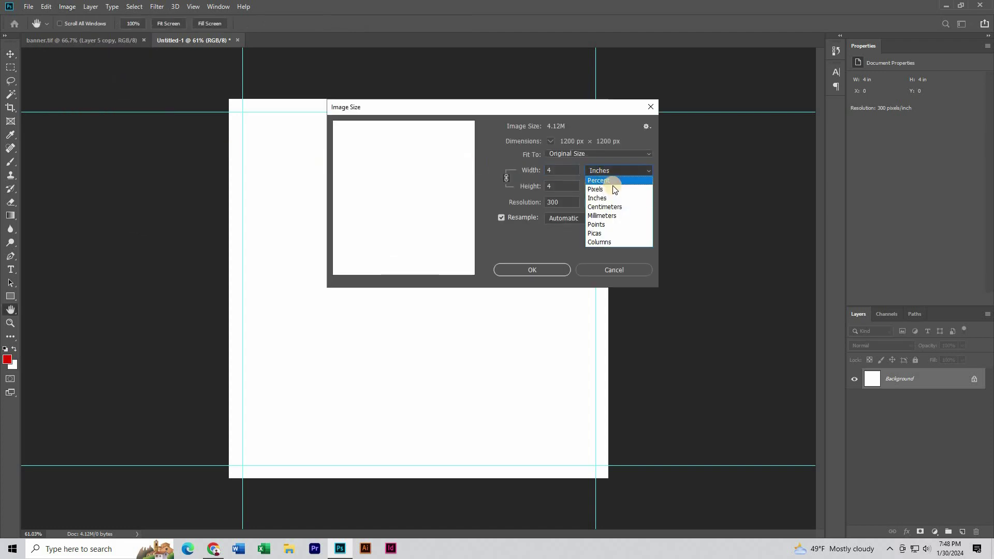
{"action": "left_click", "coordinate": [611, 189]}
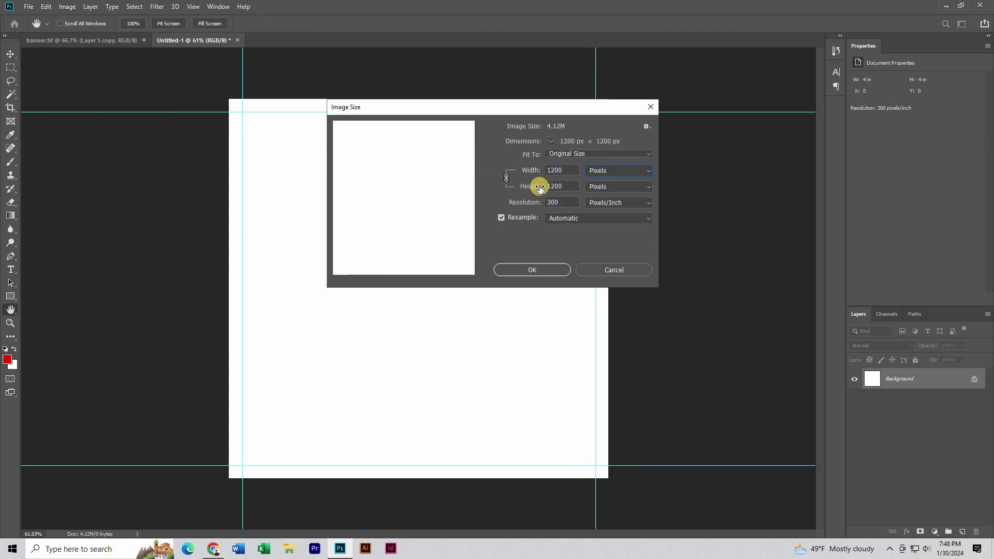
{"action": "left_click", "coordinate": [609, 174]}
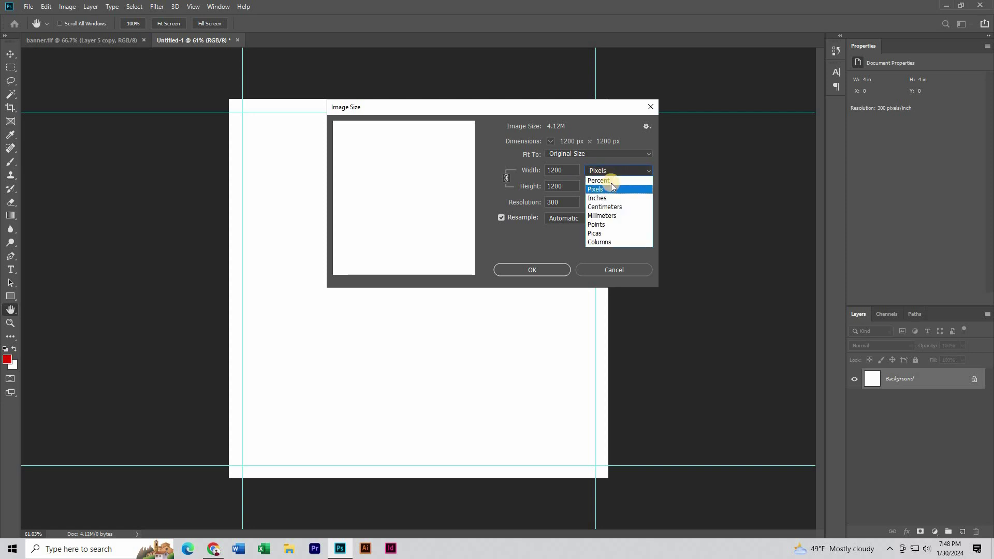
{"action": "left_click", "coordinate": [612, 197]}
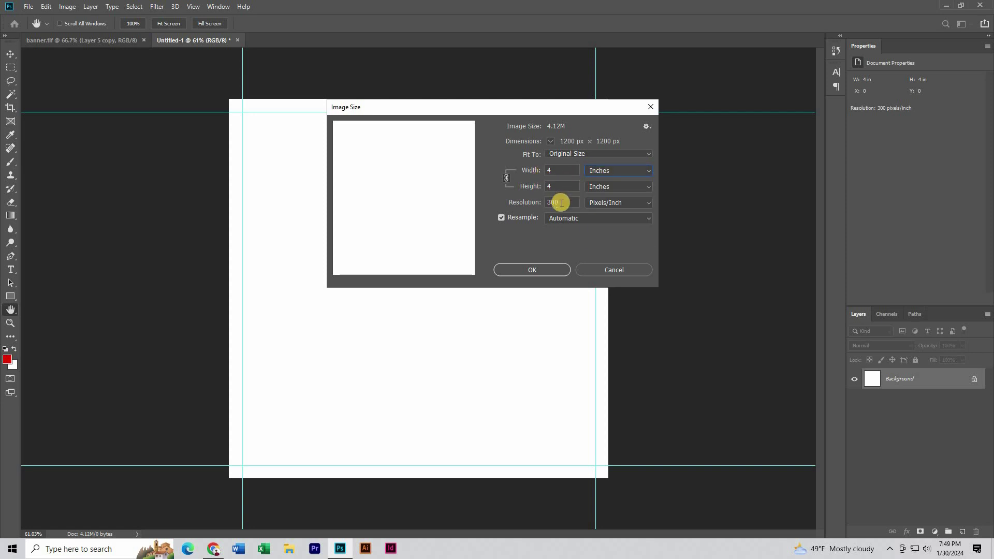
{"action": "left_click", "coordinate": [656, 104]}
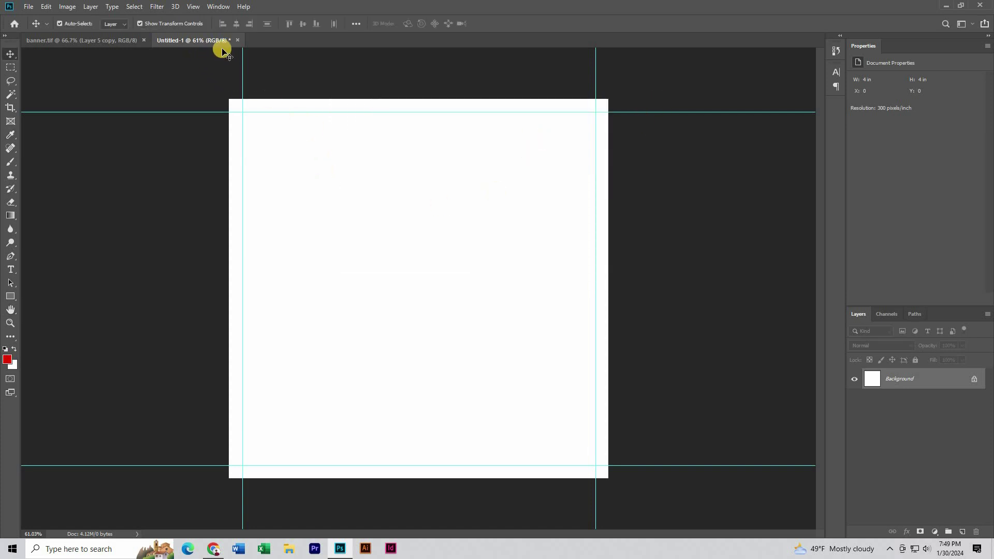
Paste the Monsoon Studio logo into the square document and place it in the upper-left corner of the margin guides, at about X 0.14 in, Y 0.14 in.
{"action": "left_click", "coordinate": [321, 169]}
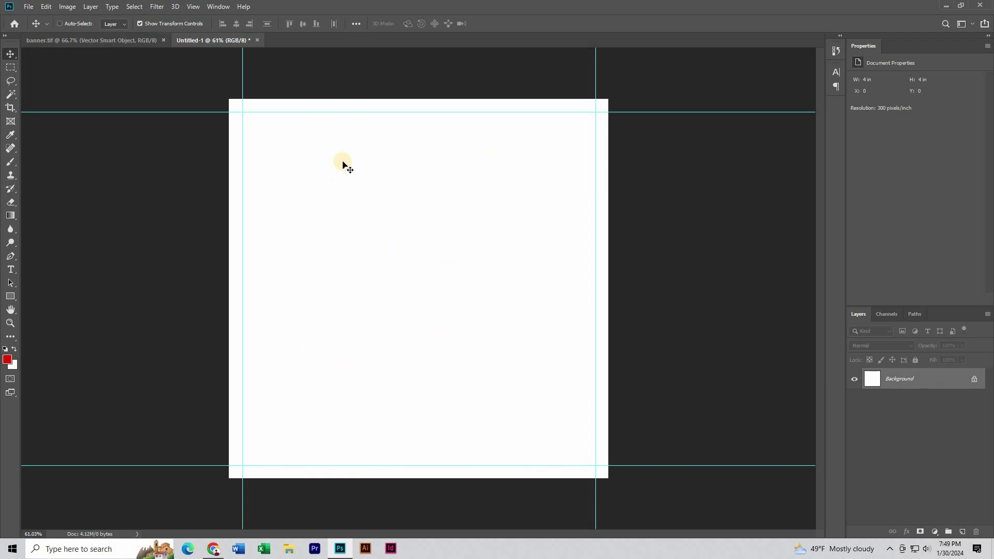
{"action": "key", "text": "ctrl+v"}
{"action": "left_click_drag", "start_coordinate": [409, 288], "coordinate": [264, 130]}
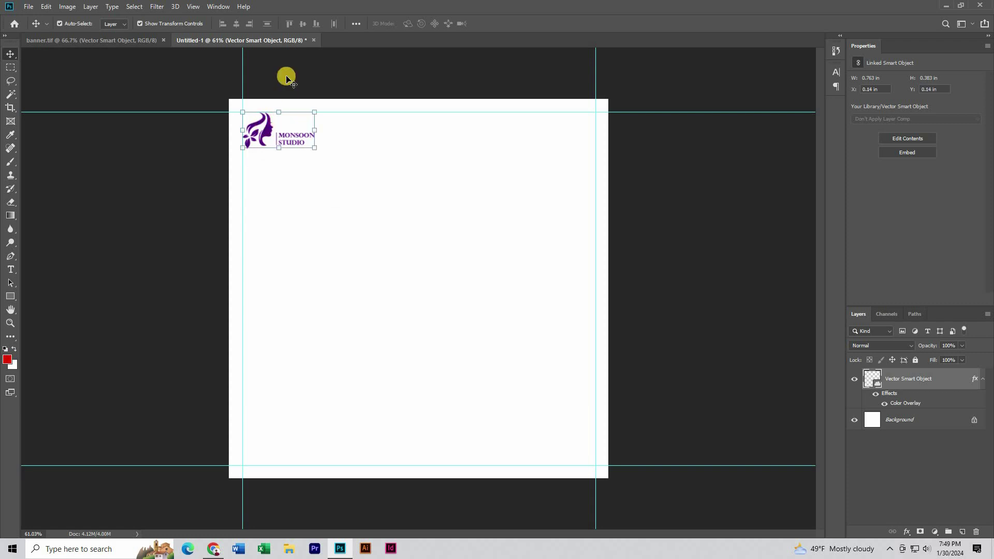
{"action": "left_click", "coordinate": [287, 81]}
{"action": "scroll", "coordinate": [229, 110], "scroll_direction": "up", "scroll_amount": 4}
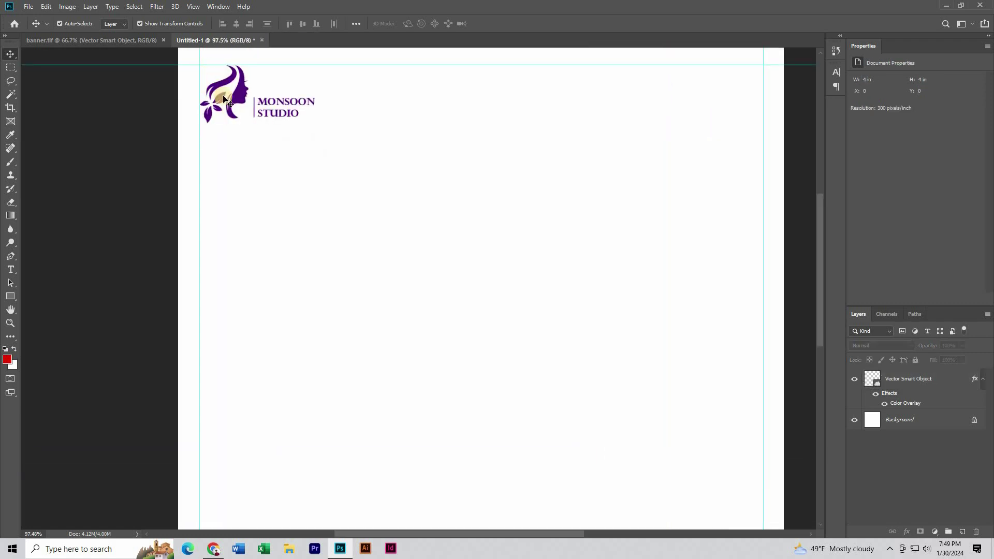
{"action": "scroll", "coordinate": [226, 102], "scroll_direction": "down", "scroll_amount": 4}
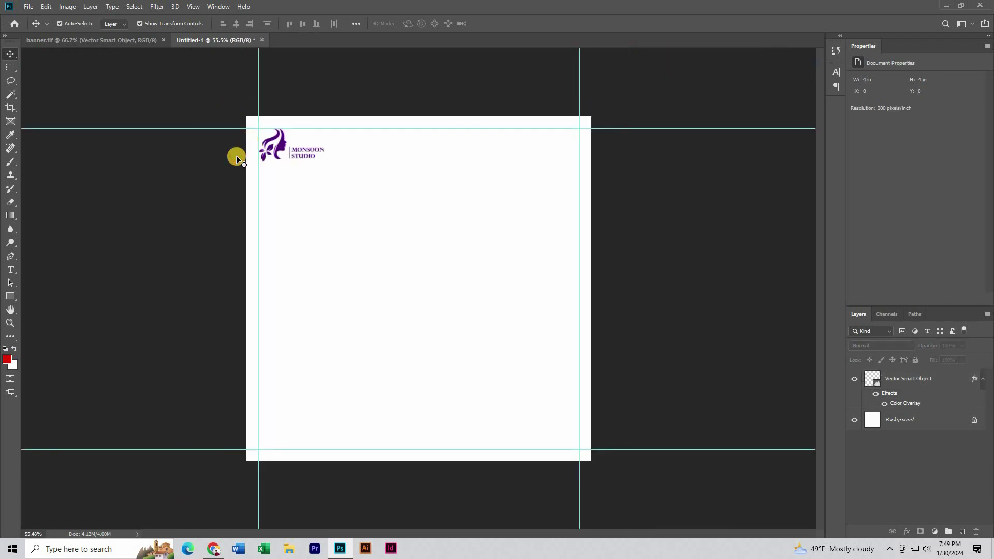
Paste the torn-paper strip across the middle of the canvas and scale it down to about 4.12 in wide.
{"action": "scroll", "coordinate": [448, 225], "scroll_direction": "down", "scroll_amount": 1}
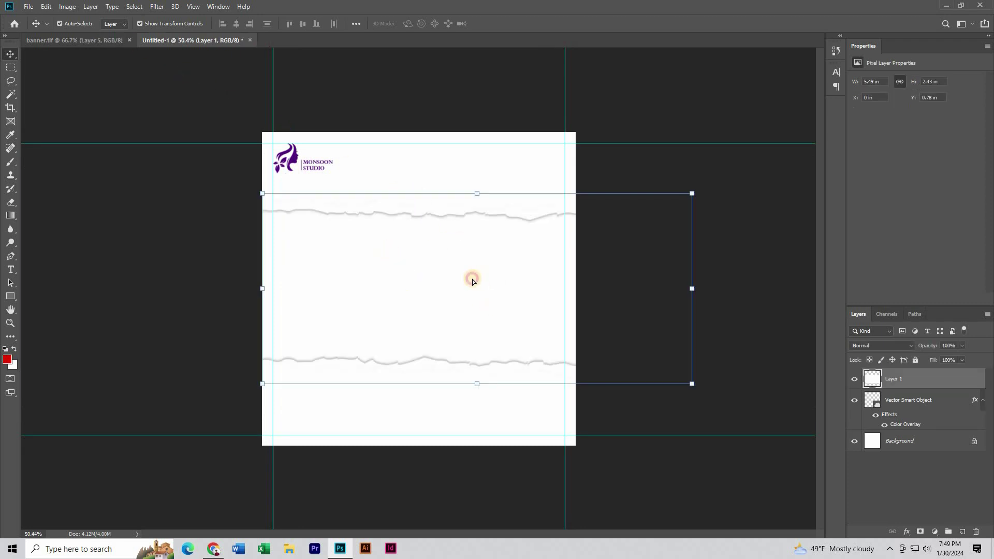
{"action": "left_click_drag", "start_coordinate": [472, 281], "coordinate": [451, 281]}
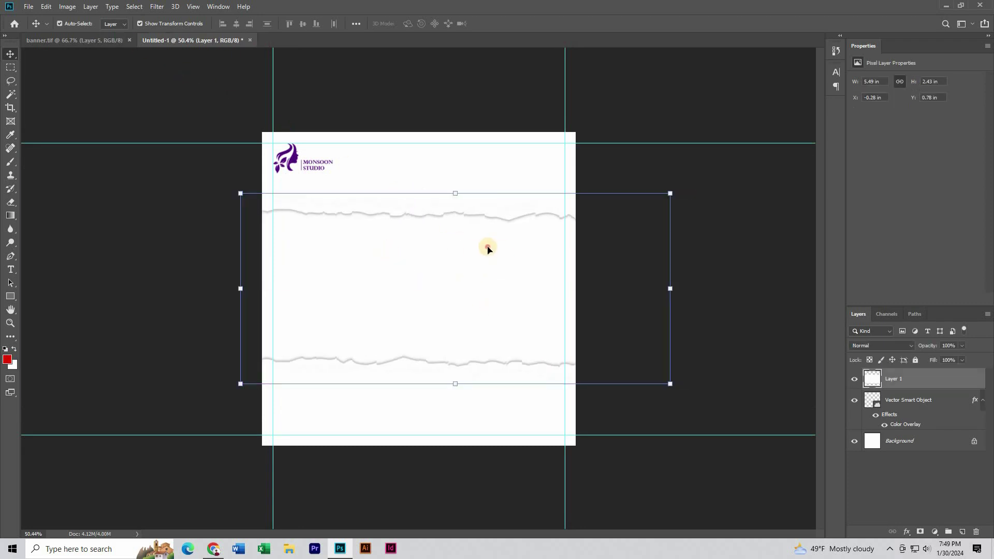
{"action": "mouse_move", "coordinate": [488, 247]}
{"action": "left_mouse_down"}
{"action": "mouse_move", "coordinate": [528, 248]}
{"action": "mouse_move", "coordinate": [496, 263]}
{"action": "mouse_move", "coordinate": [486, 252]}
{"action": "left_mouse_up"}
{"action": "scroll", "coordinate": [487, 253], "scroll_direction": "up", "scroll_amount": 4}
{"action": "left_click_drag", "start_coordinate": [805, 290], "coordinate": [648, 288]}
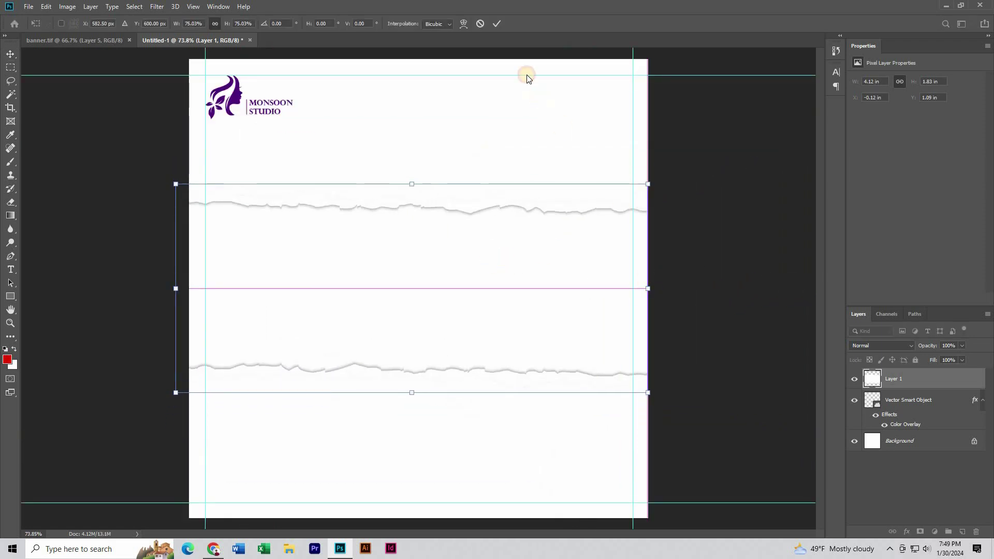
{"action": "left_click", "coordinate": [496, 24]}
Switch to Chrome, browse Google Images results for "paper vector png", and return to Photoshop.
{"action": "left_click", "coordinate": [213, 549]}
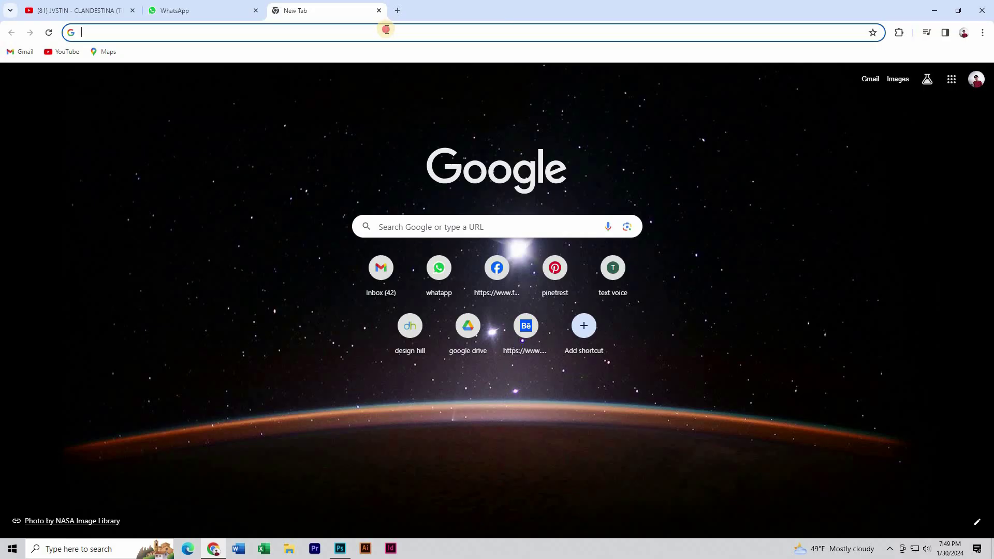
{"action": "left_click", "coordinate": [386, 29]}
{"action": "type", "text": "pap"}
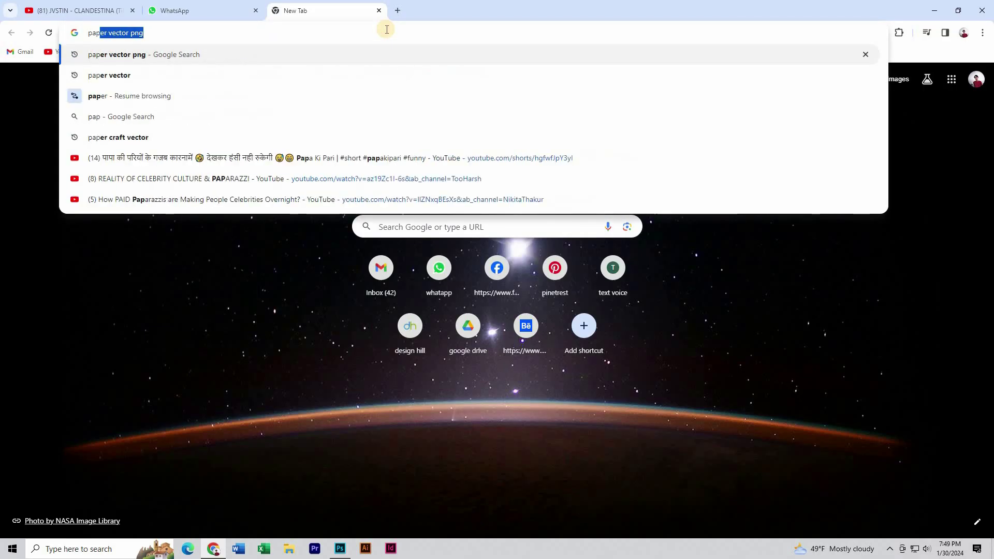
{"action": "type", "text": "er vector png"}
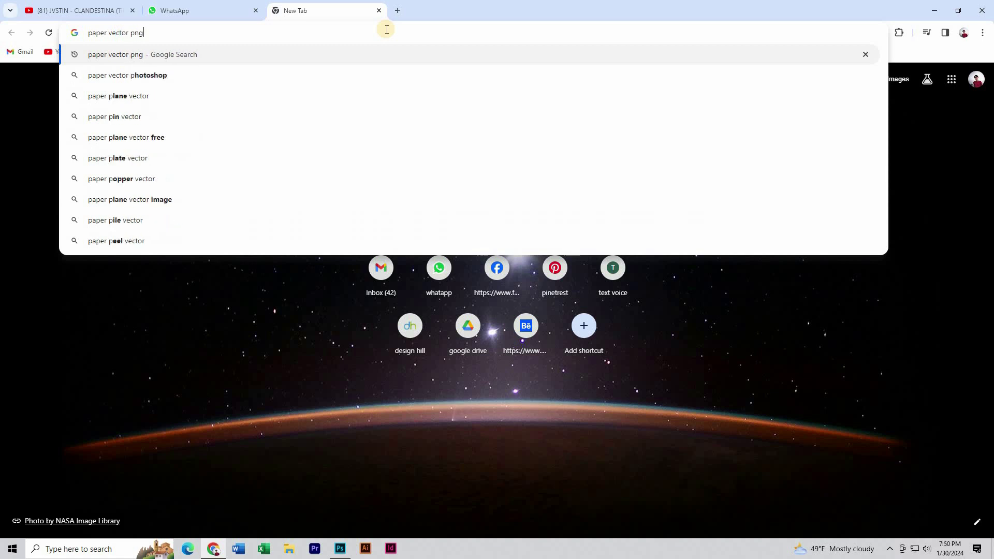
{"action": "key", "text": "Return"}
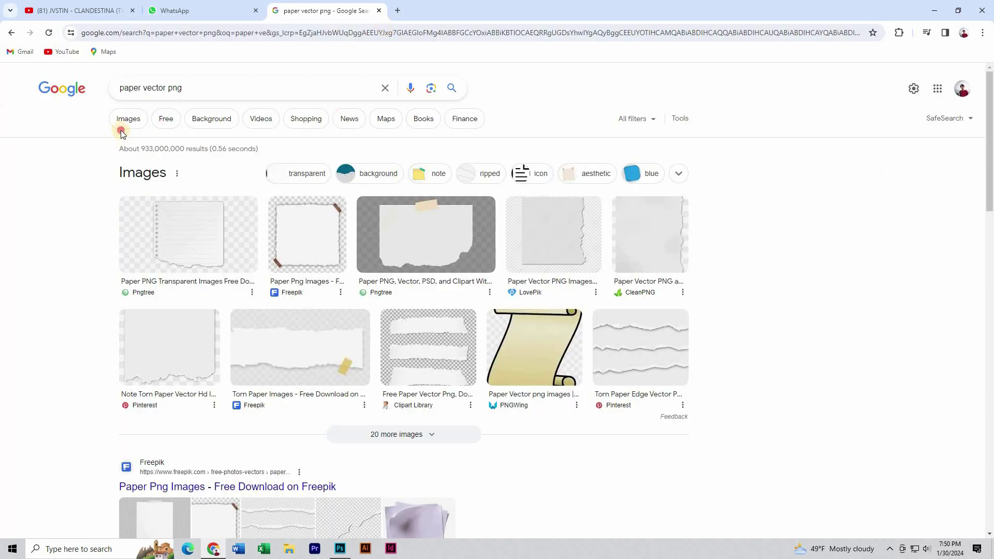
{"action": "left_click", "coordinate": [133, 124]}
{"action": "scroll", "coordinate": [430, 290], "scroll_direction": "down", "scroll_amount": 3}
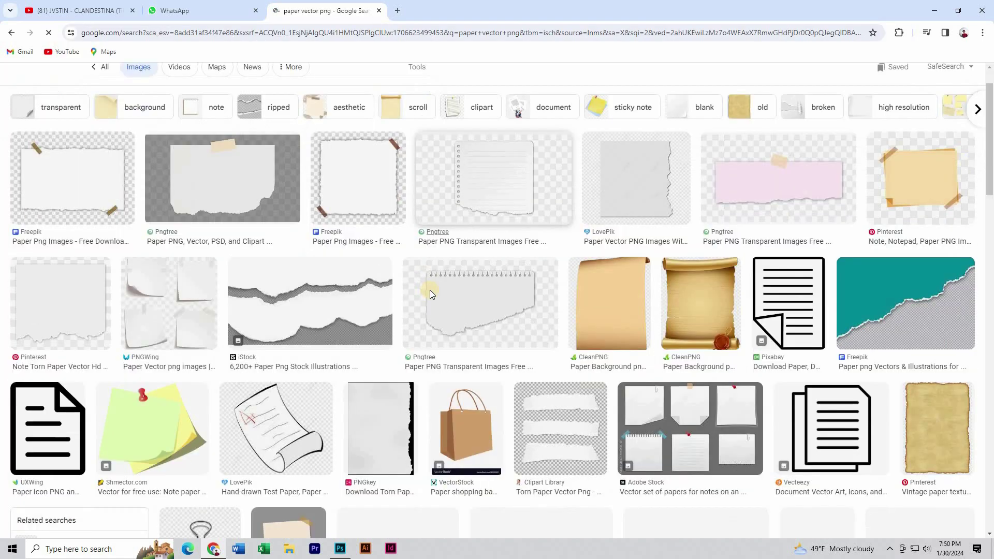
{"action": "scroll", "coordinate": [433, 295], "scroll_direction": "down", "scroll_amount": 5}
{"action": "scroll", "coordinate": [432, 295], "scroll_direction": "up", "scroll_amount": 5}
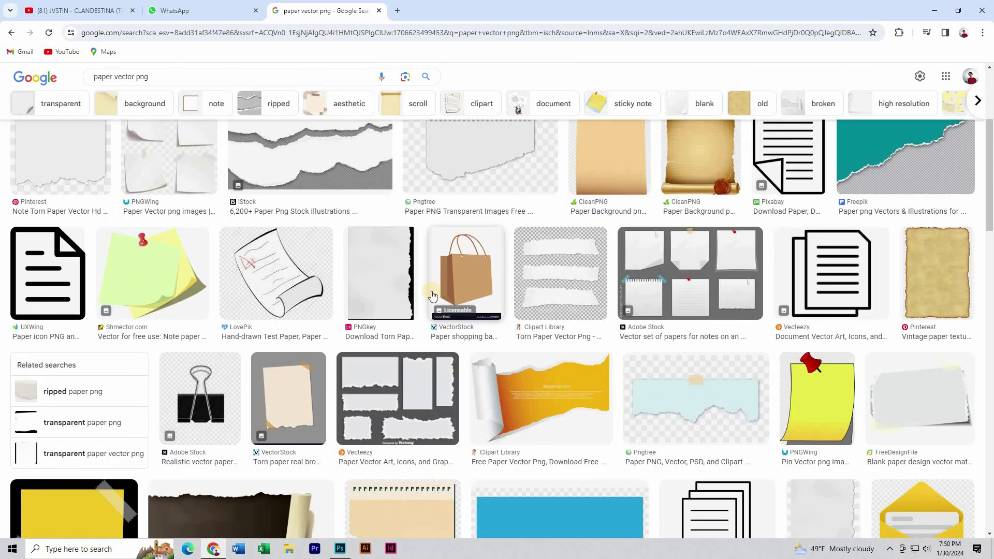
{"action": "left_click", "coordinate": [340, 549]}
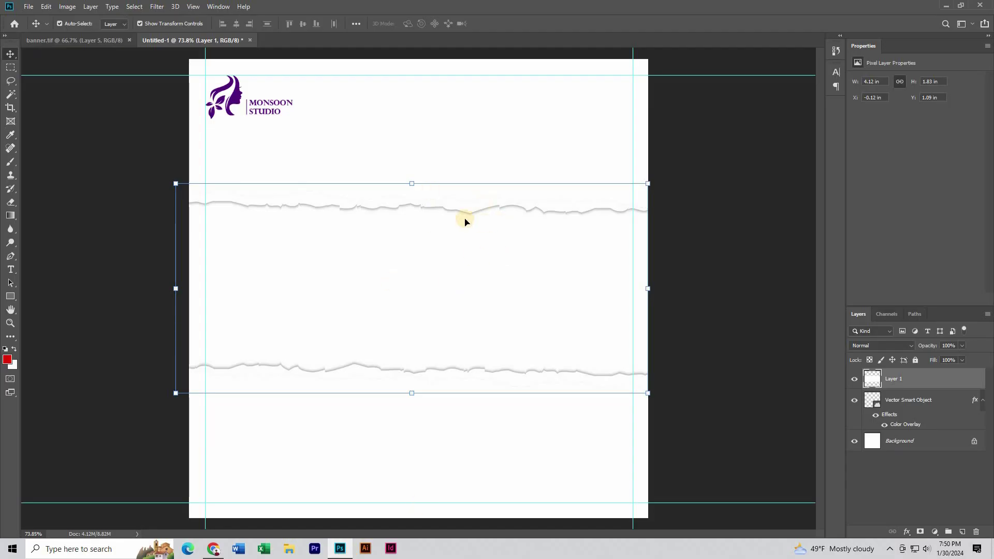
Center the torn-paper strip horizontally on the canvas and scale it up to about 5.26 by 2.33 in.
{"action": "scroll", "coordinate": [460, 250], "scroll_direction": "down", "scroll_amount": 4}
{"action": "scroll", "coordinate": [461, 248], "scroll_direction": "up", "scroll_amount": 3}
{"action": "mouse_move", "coordinate": [460, 246]}
{"action": "left_mouse_down"}
{"action": "mouse_move", "coordinate": [528, 246]}
{"action": "mouse_move", "coordinate": [465, 245]}
{"action": "left_mouse_up"}
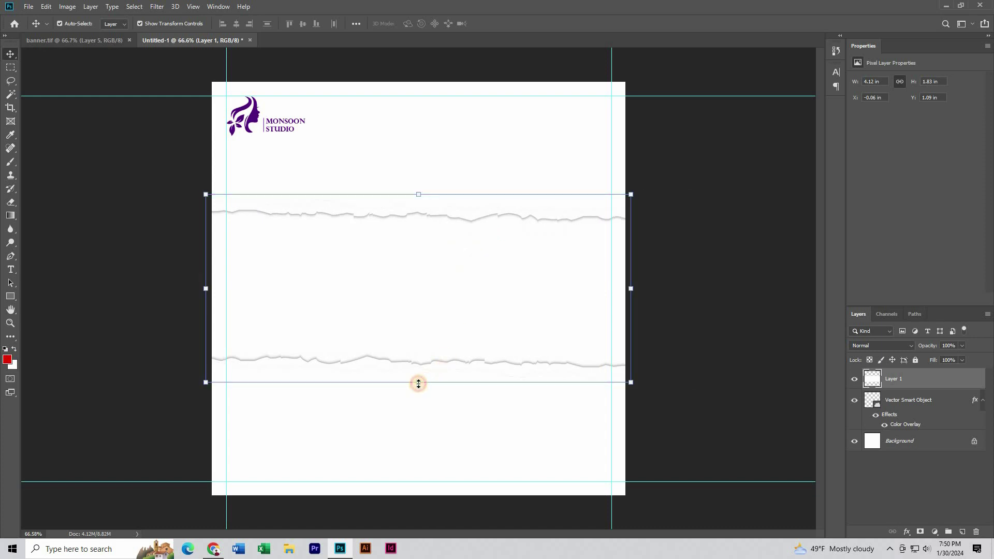
{"action": "left_click_drag", "start_coordinate": [418, 384], "coordinate": [416, 435]}
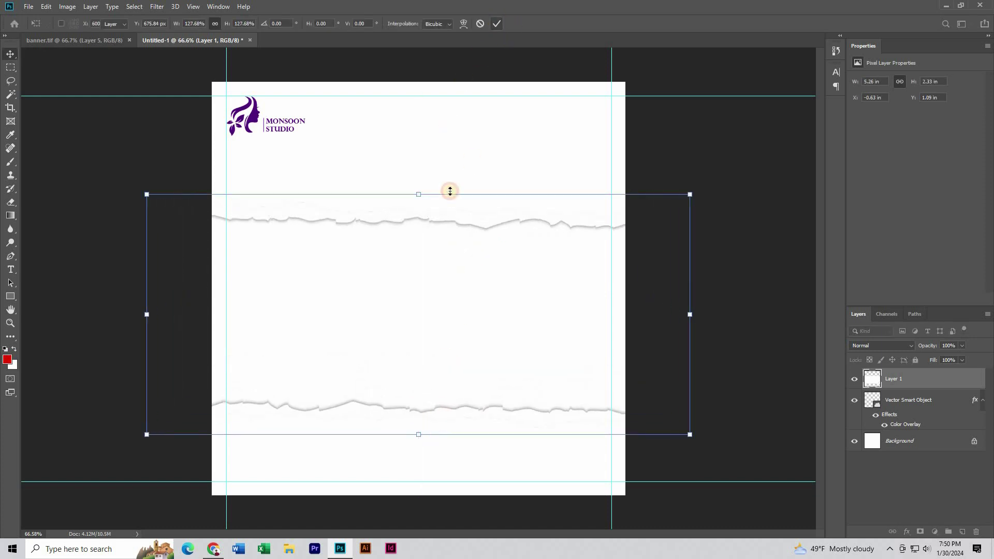
{"action": "key", "text": "Return"}
Duplicate the torn-paper strip across the top of the canvas and stack the copy below the logo layer, just above Background.
{"action": "scroll", "coordinate": [431, 277], "scroll_direction": "down", "scroll_amount": 4}
{"action": "scroll", "coordinate": [446, 256], "scroll_direction": "up", "scroll_amount": 1}
{"action": "left_click_drag", "start_coordinate": [453, 253], "coordinate": [484, 189]}
{"action": "key", "text": "ctrl+j"}
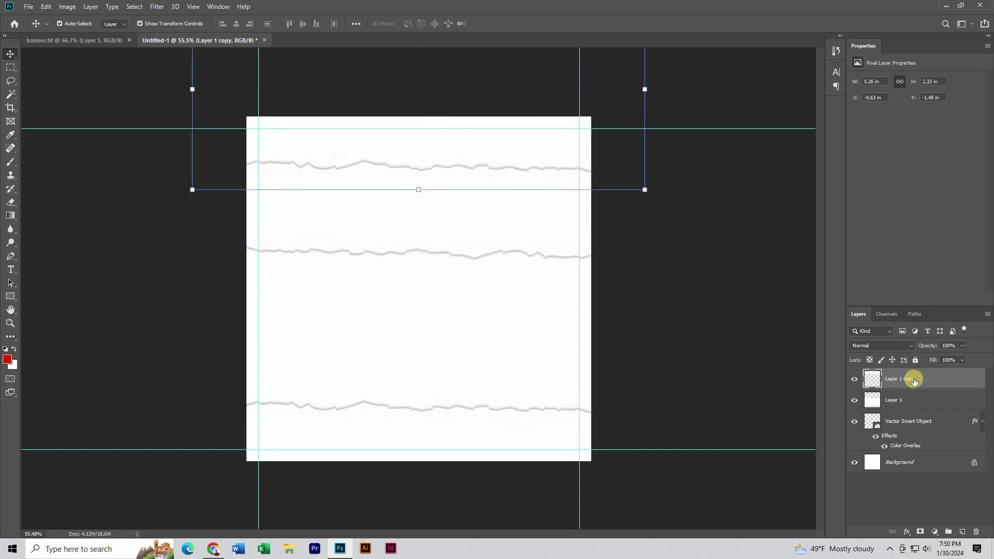
{"action": "left_click_drag", "start_coordinate": [910, 381], "coordinate": [970, 455]}
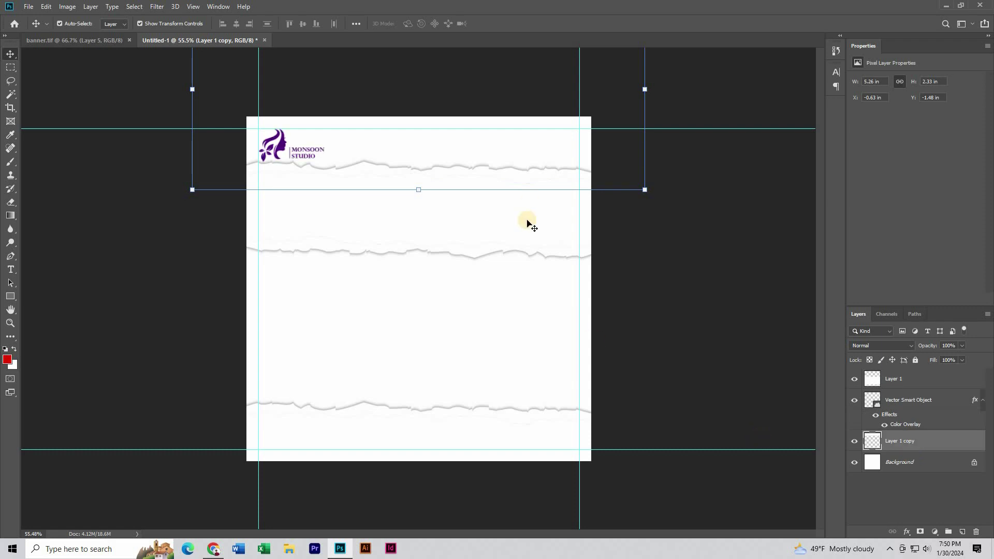
Rotate the upper torn-paper copy by about -3.87° and move the lower torn-paper strip down to about Y 1.53 in.
{"action": "left_click_drag", "start_coordinate": [648, 197], "coordinate": [664, 188]}
{"action": "left_click", "coordinate": [496, 24]}
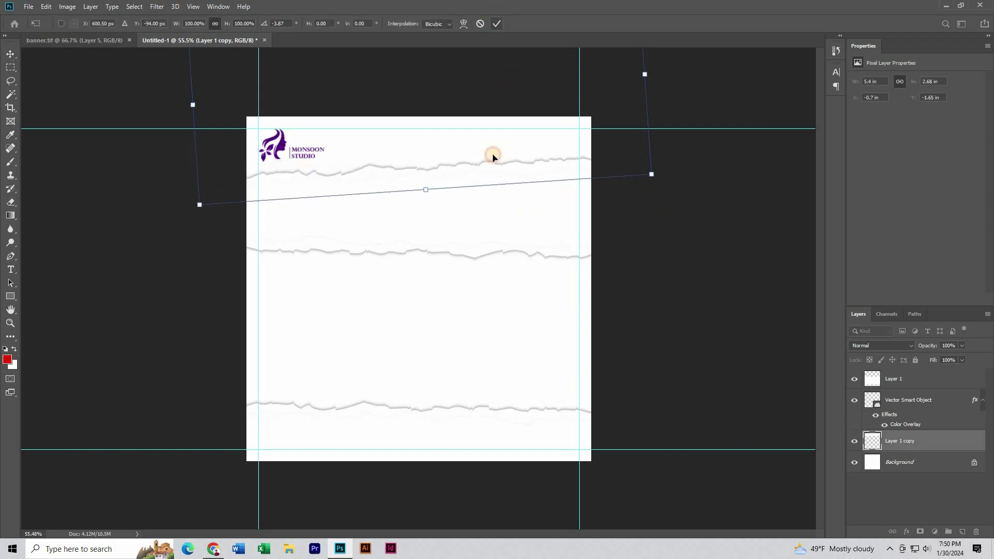
{"action": "scroll", "coordinate": [447, 240], "scroll_direction": "down", "scroll_amount": 4}
{"action": "scroll", "coordinate": [459, 290], "scroll_direction": "up", "scroll_amount": 3}
{"action": "left_click", "coordinate": [473, 268]}
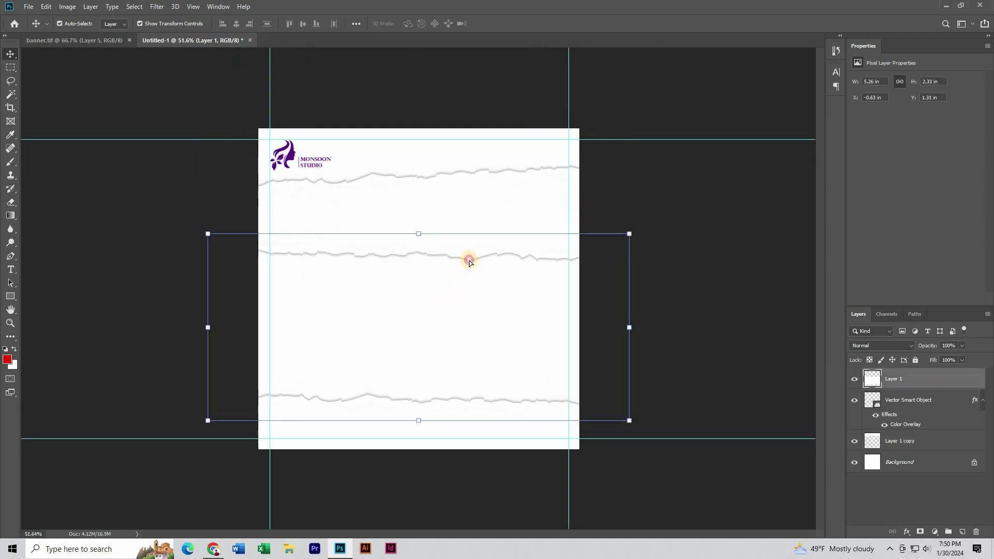
{"action": "left_click_drag", "start_coordinate": [469, 259], "coordinate": [468, 272]}
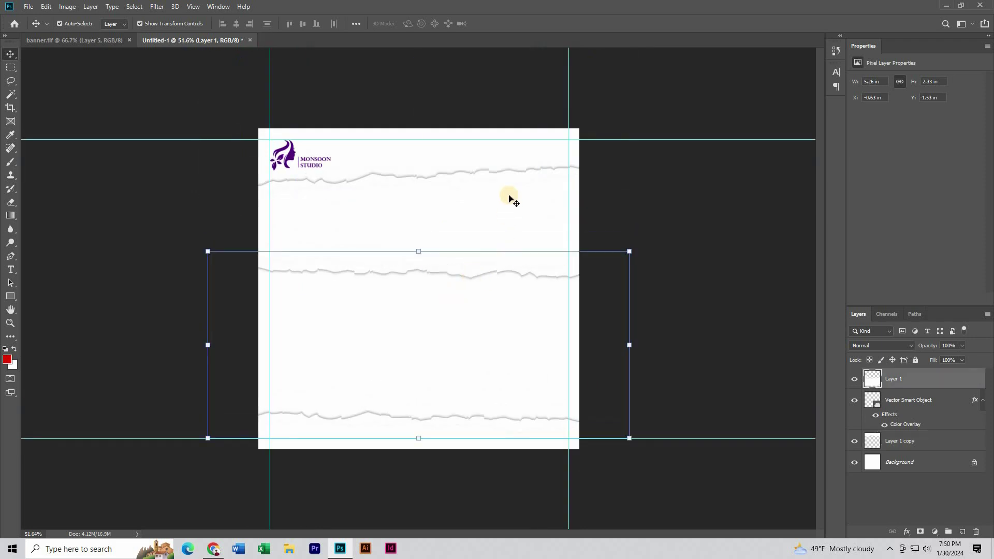
Paste the nail-art photo, align it with the canvas top, and stack it just above Background, behind both torn-paper strips.
{"action": "left_click", "coordinate": [444, 252]}
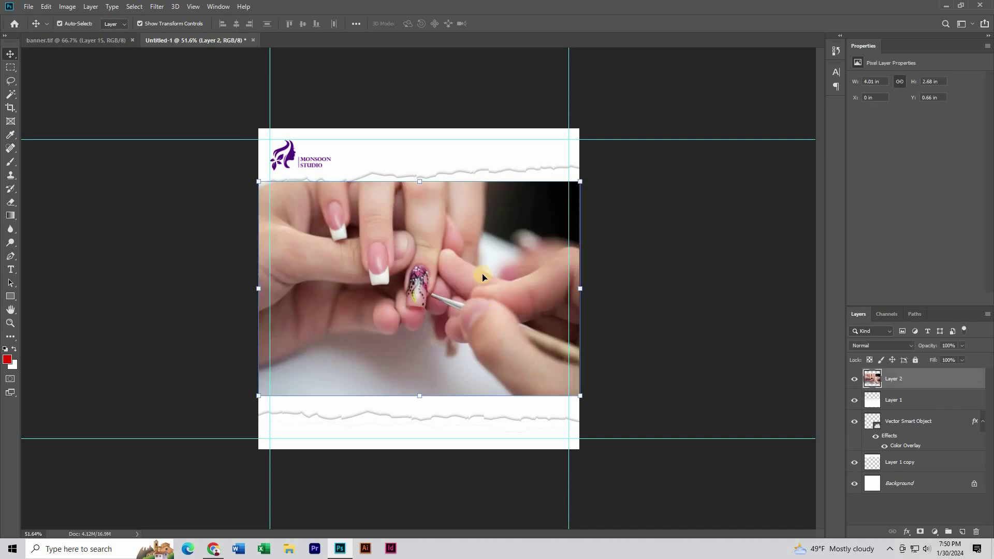
{"action": "left_click_drag", "start_coordinate": [483, 238], "coordinate": [484, 231]}
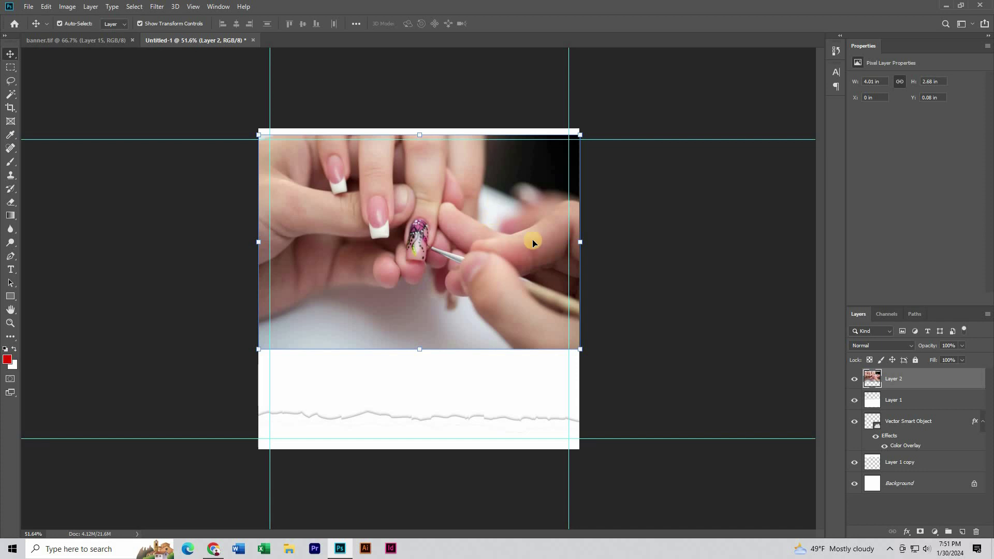
{"action": "left_click", "coordinate": [426, 261]}
{"action": "left_click", "coordinate": [485, 251]}
{"action": "left_click_drag", "start_coordinate": [932, 382], "coordinate": [924, 472]}
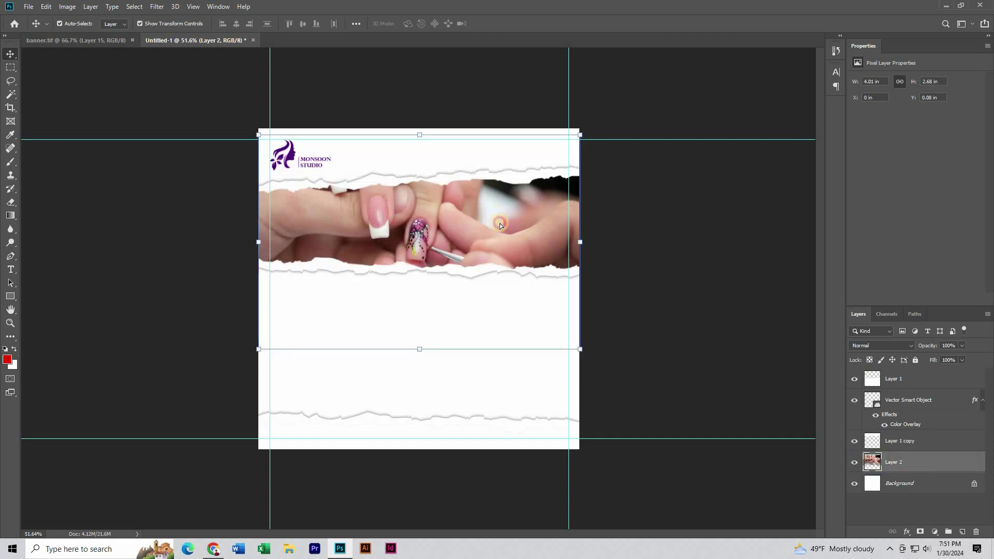
{"action": "left_click_drag", "start_coordinate": [498, 209], "coordinate": [498, 200]}
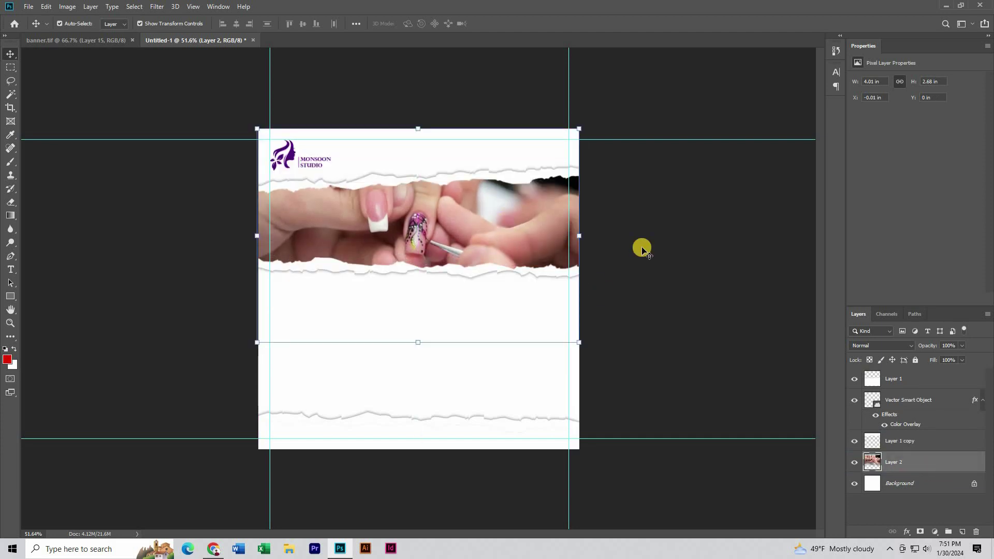
Move the lower torn-paper strip further down the canvas to expose more of the nail-art photo.
{"action": "left_click", "coordinate": [643, 249]}
{"action": "key", "text": "ctrl+0"}
{"action": "left_click_drag", "start_coordinate": [456, 295], "coordinate": [451, 342]}
{"action": "scroll", "coordinate": [451, 276], "scroll_direction": "down", "scroll_amount": 2}
Shift the nail-art photo between the torn edges down to about Y 0.09 in.
{"action": "left_click", "coordinate": [437, 244]}
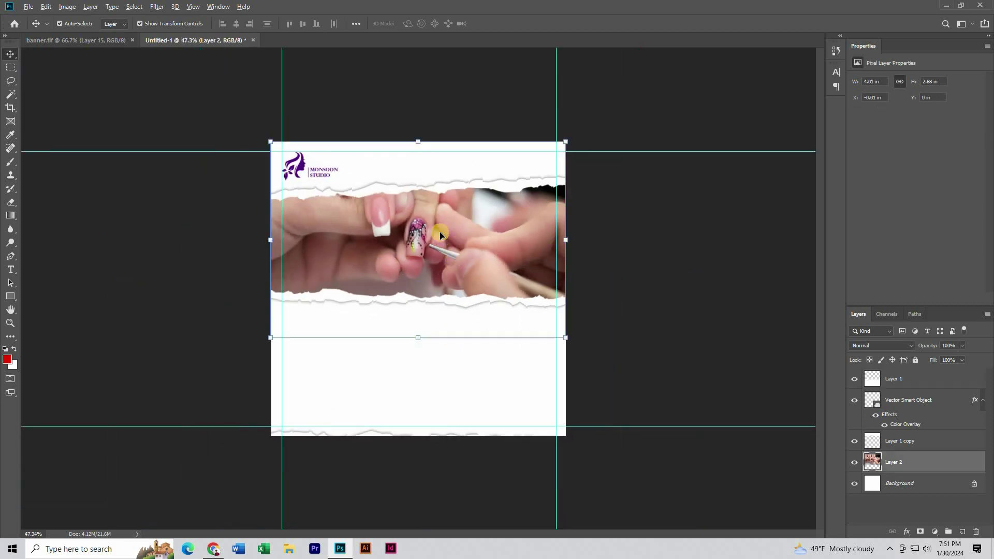
{"action": "scroll", "coordinate": [435, 238], "scroll_direction": "up", "scroll_amount": 1}
{"action": "mouse_move", "coordinate": [435, 238]}
{"action": "left_mouse_down"}
{"action": "mouse_move", "coordinate": [434, 253]}
{"action": "mouse_move", "coordinate": [440, 225]}
{"action": "left_mouse_up"}
{"action": "scroll", "coordinate": [440, 223], "scroll_direction": "down", "scroll_amount": 2}
{"action": "scroll", "coordinate": [439, 224], "scroll_direction": "up", "scroll_amount": 2}
{"action": "scroll", "coordinate": [440, 227], "scroll_direction": "down", "scroll_amount": 4}
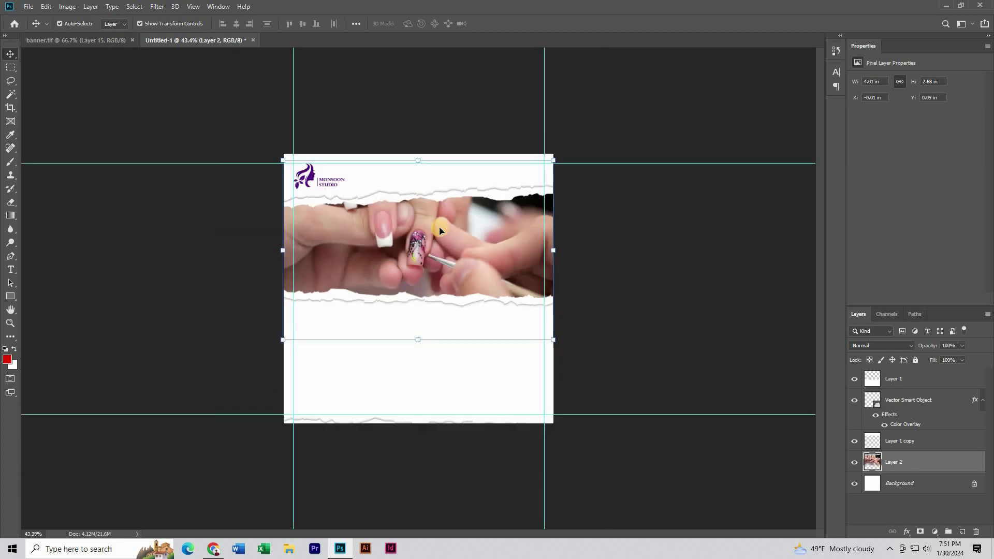
Nudge the upper torn-paper strip slightly downward over the photo and deselect it.
{"action": "left_click", "coordinate": [453, 191]}
{"action": "scroll", "coordinate": [469, 162], "scroll_direction": "up", "scroll_amount": 5}
{"action": "scroll", "coordinate": [470, 164], "scroll_direction": "up", "scroll_amount": 1}
{"action": "left_click_drag", "start_coordinate": [480, 134], "coordinate": [479, 139]}
{"action": "scroll", "coordinate": [444, 198], "scroll_direction": "down", "scroll_amount": 5}
{"action": "left_click", "coordinate": [438, 326]}
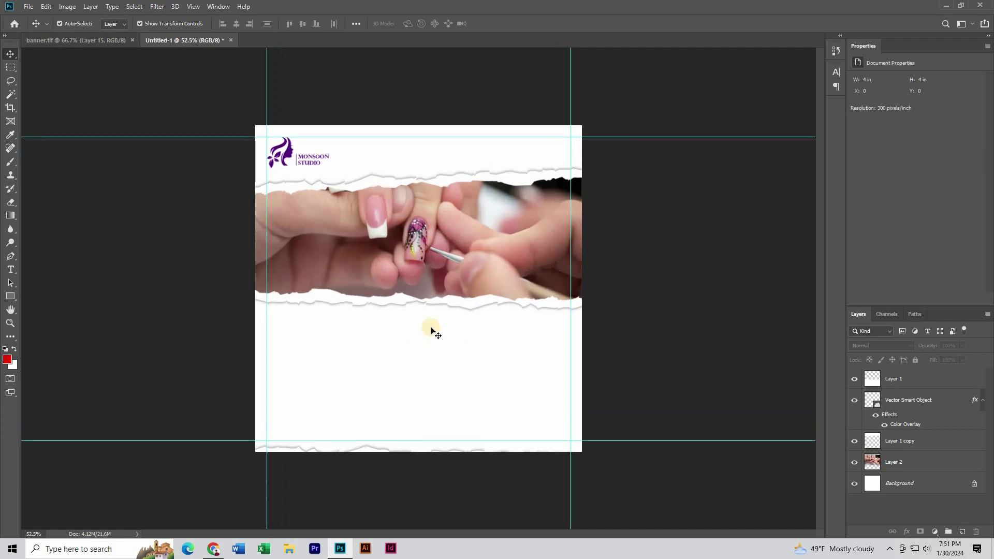
Place the pasted "10 Days" and "Nails Extension Classes" text below the lower torn edge, aligned to the left margin guide, and deselect it.
{"action": "scroll", "coordinate": [432, 324], "scroll_direction": "up", "scroll_amount": 1}
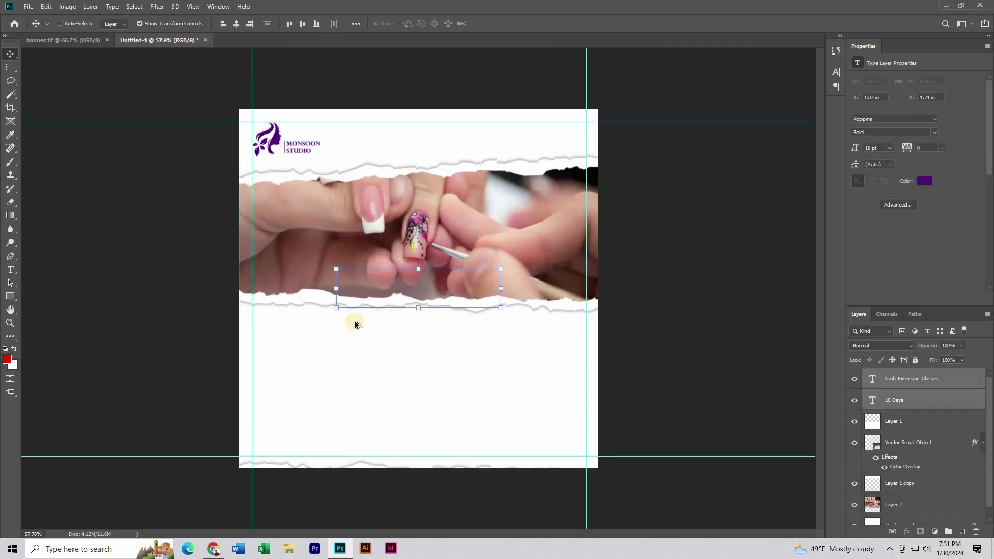
{"action": "scroll", "coordinate": [389, 281], "scroll_direction": "up", "scroll_amount": 2}
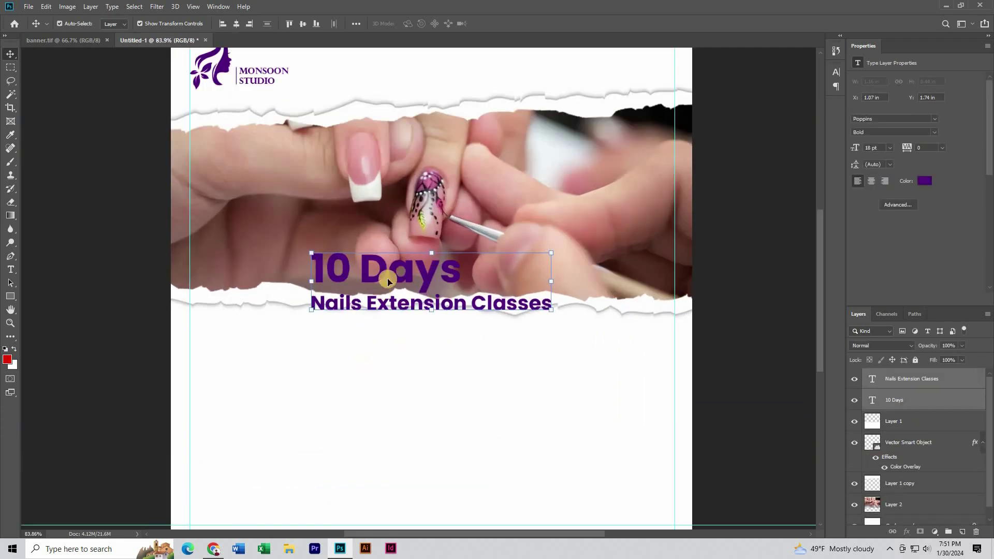
{"action": "left_click_drag", "start_coordinate": [382, 270], "coordinate": [260, 349]}
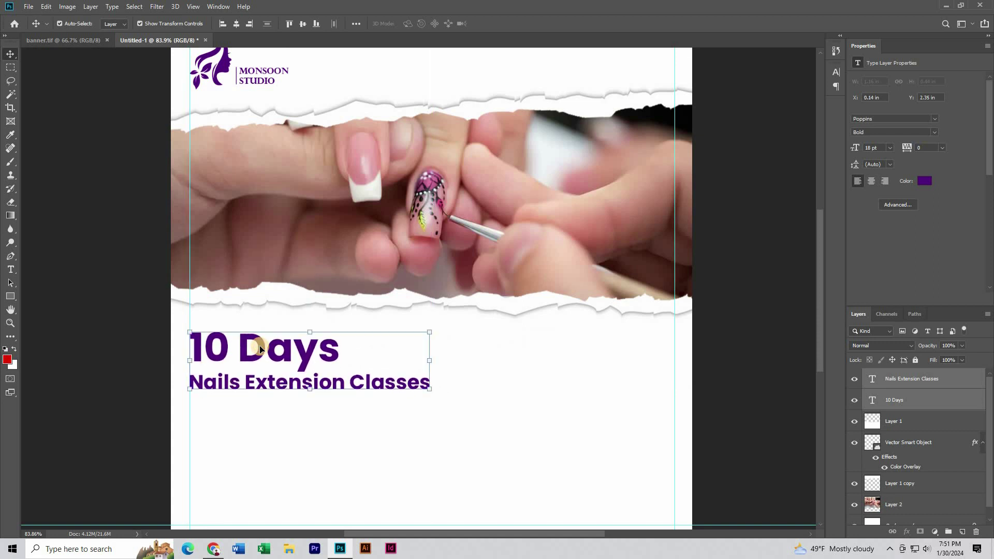
{"action": "scroll", "coordinate": [293, 298], "scroll_direction": "down", "scroll_amount": 2}
{"action": "left_click", "coordinate": [130, 362]}
{"action": "scroll", "coordinate": [282, 355], "scroll_direction": "up", "scroll_amount": 3}
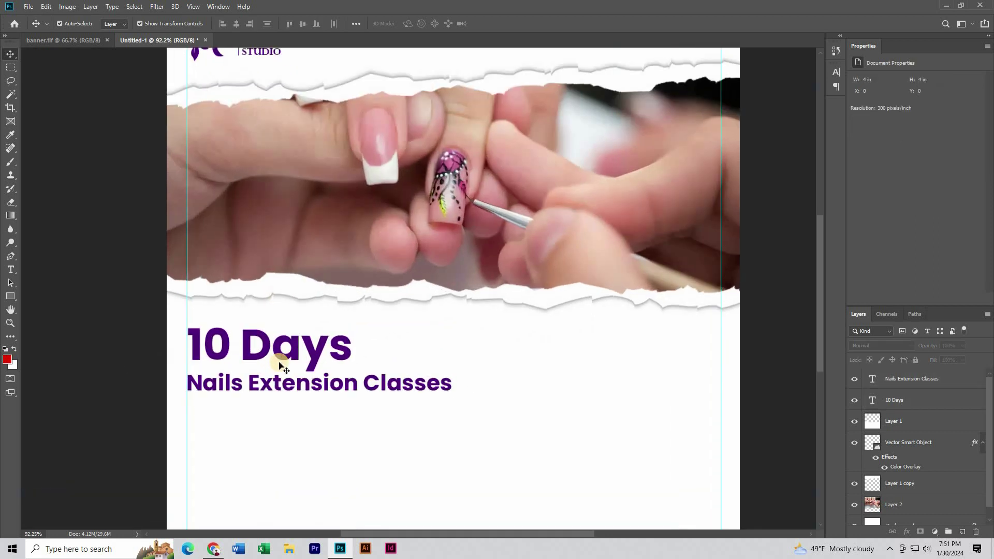
Examine the "10 Days" headline's transform box and its font, style and size settings.
{"action": "left_click", "coordinate": [288, 354]}
{"action": "left_click", "coordinate": [342, 350]}
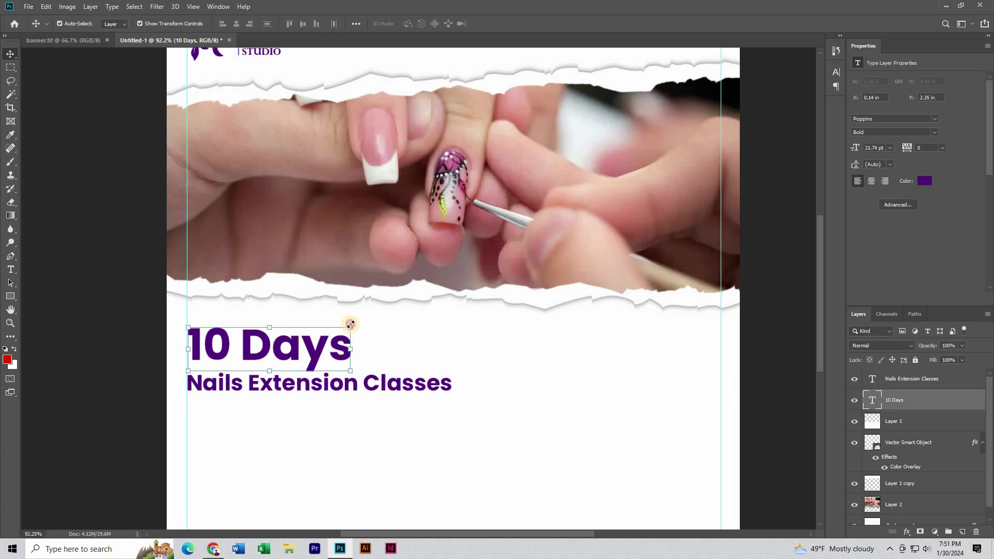
{"action": "left_click_drag", "start_coordinate": [350, 325], "coordinate": [351, 324]}
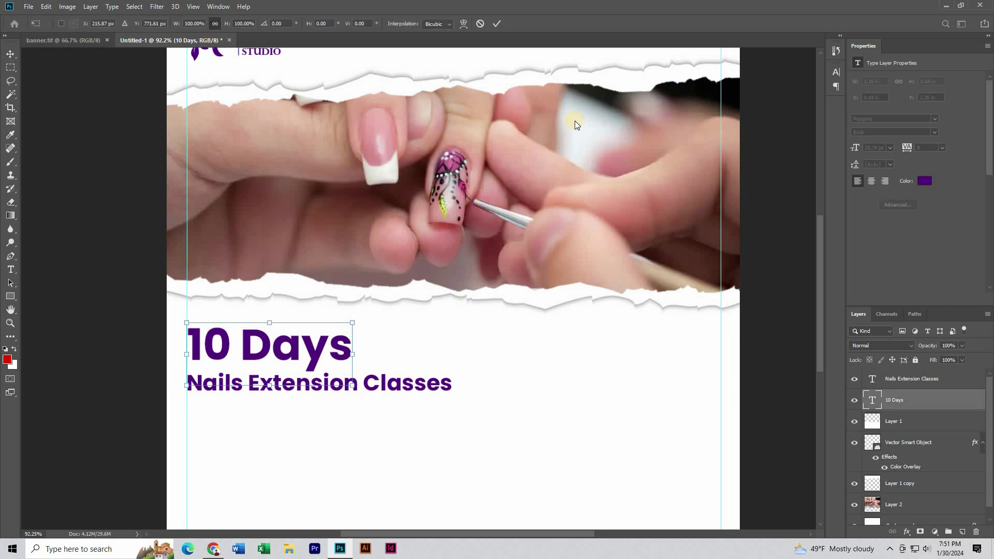
{"action": "left_click", "coordinate": [498, 25]}
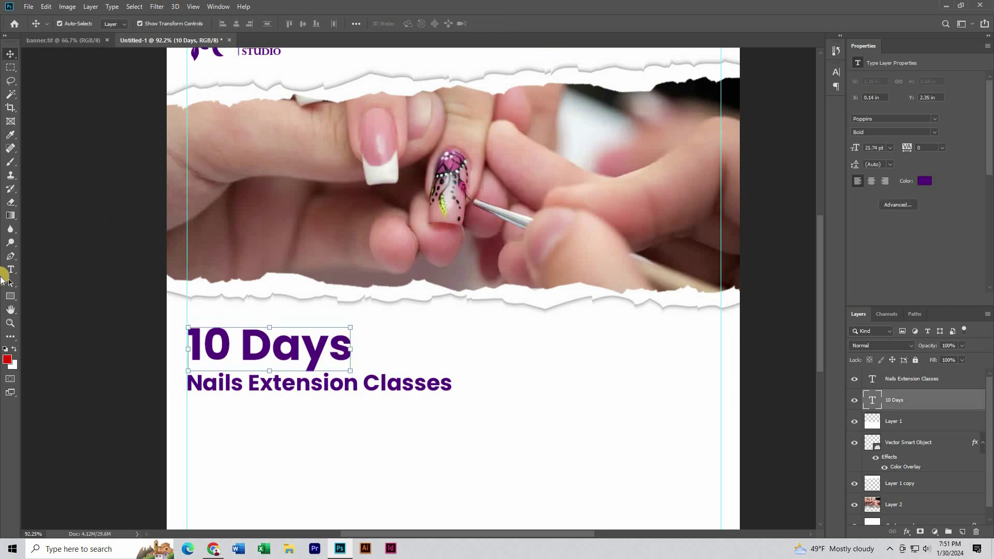
{"action": "left_click", "coordinate": [11, 270]}
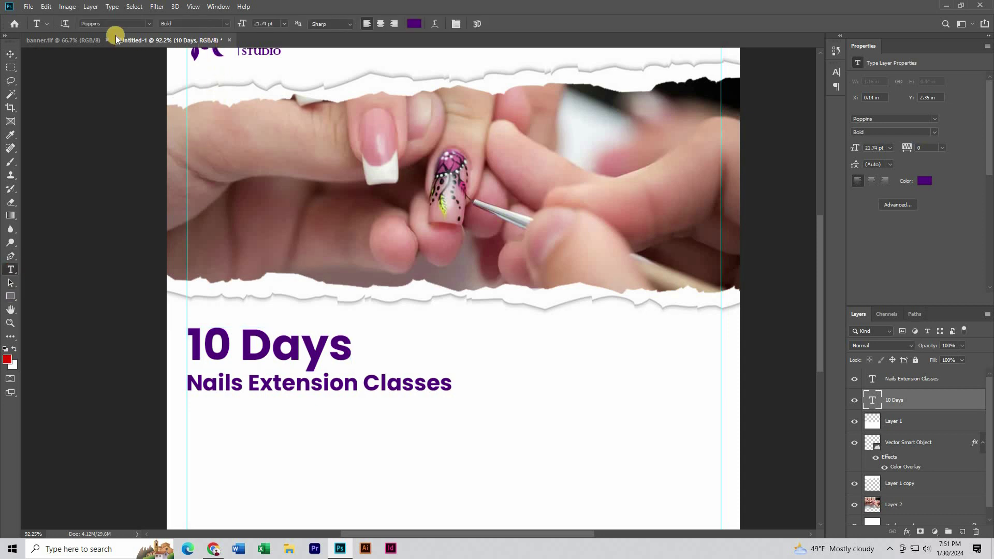
{"action": "left_click", "coordinate": [8, 54]}
{"action": "scroll", "coordinate": [259, 261], "scroll_direction": "down", "scroll_amount": 4}
{"action": "scroll", "coordinate": [275, 297], "scroll_direction": "up", "scroll_amount": 3}
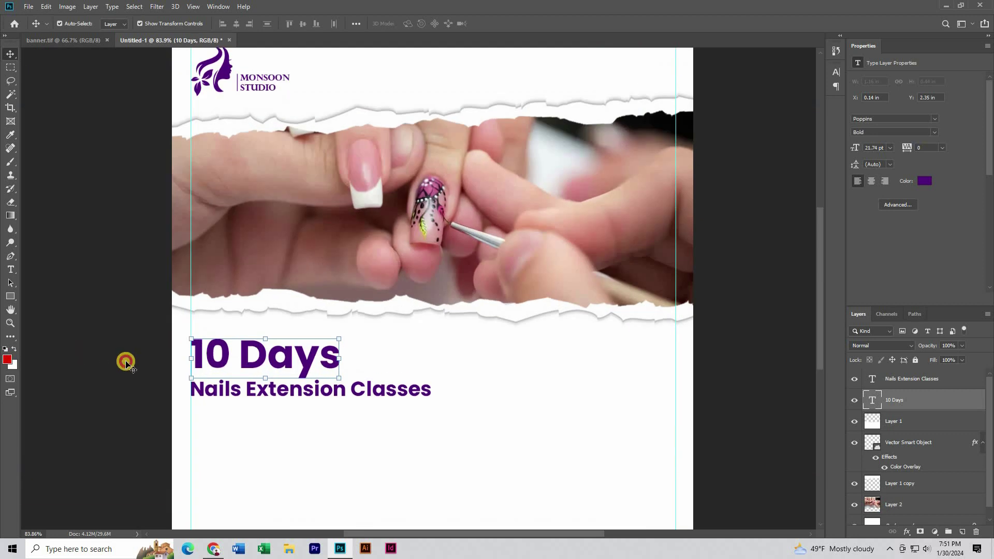
{"action": "scroll", "coordinate": [200, 303], "scroll_direction": "up", "scroll_amount": 2}
{"action": "left_click", "coordinate": [98, 310]}
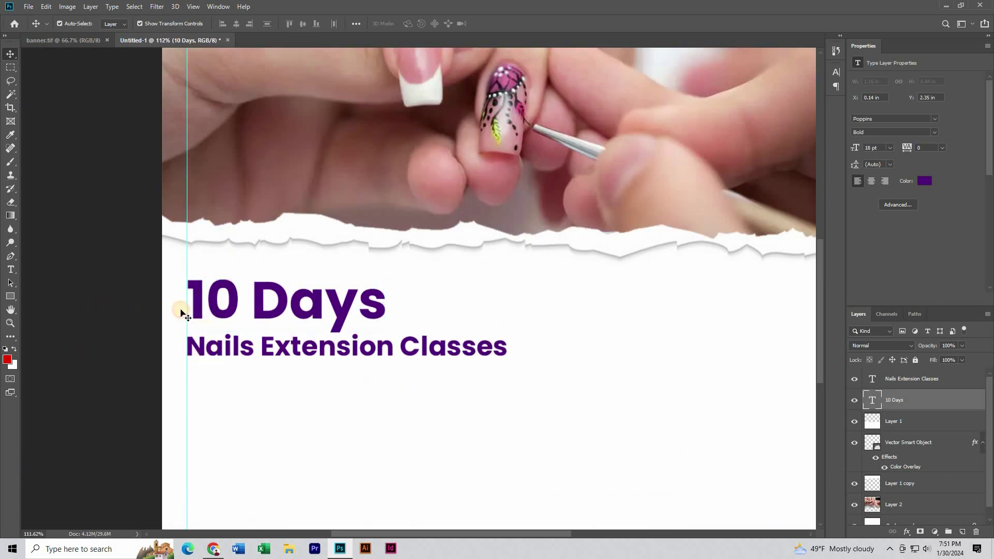
Place the purple rounded rectangle directly under "Nails Extension Classes", aligned to the left margin guide at X 43 px, Y 864 px.
{"action": "scroll", "coordinate": [277, 350], "scroll_direction": "down", "scroll_amount": 2}
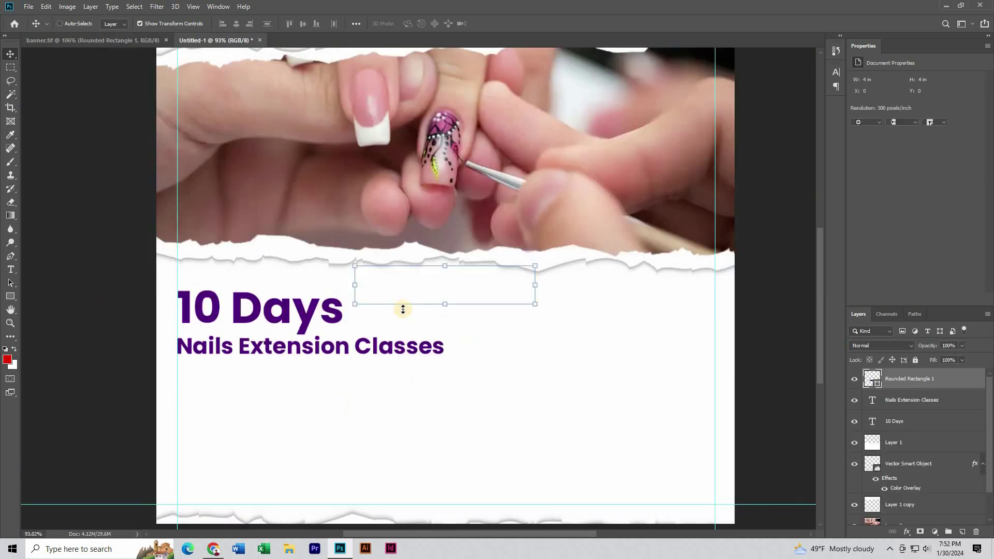
{"action": "scroll", "coordinate": [402, 287], "scroll_direction": "down", "scroll_amount": 1}
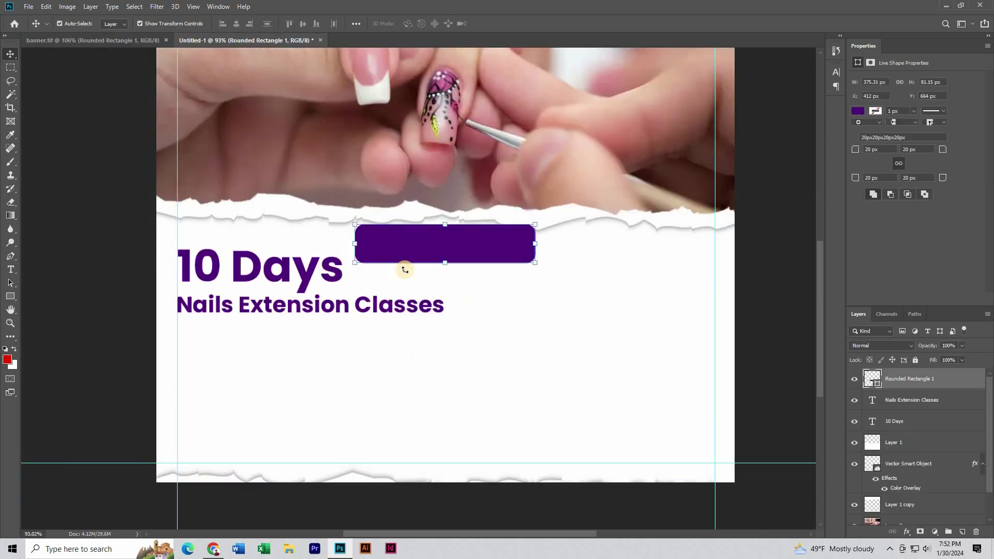
{"action": "left_click_drag", "start_coordinate": [385, 249], "coordinate": [301, 348]}
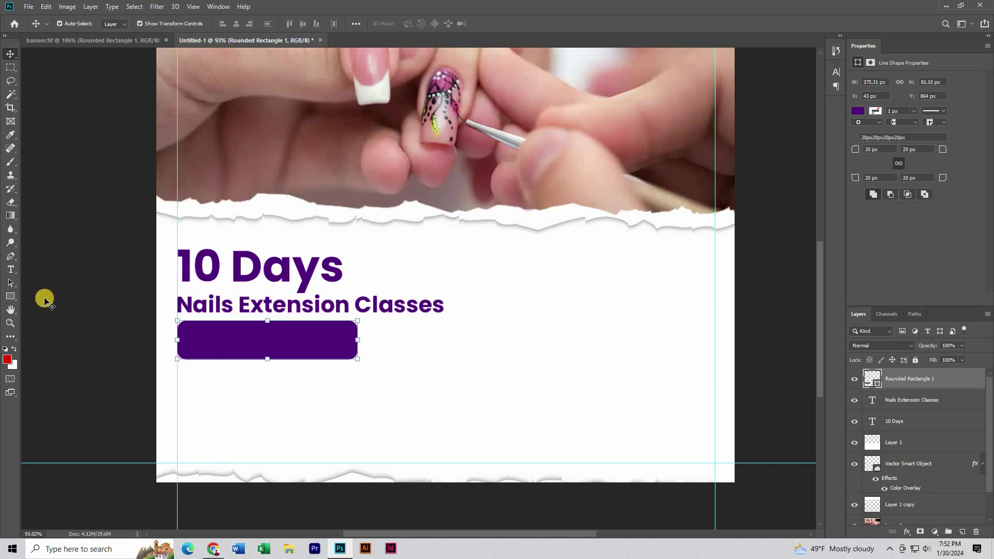
Draw a trial rectangle about 392 x 98 px beside the purple bar and enter a linked corner radius of 50 px.
{"action": "left_click", "coordinate": [12, 297]}
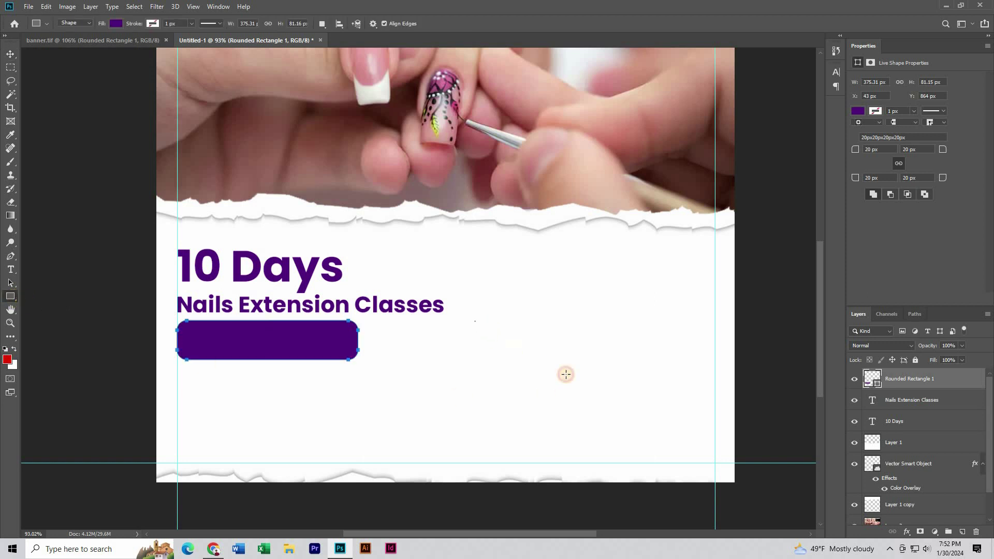
{"action": "left_click_drag", "start_coordinate": [474, 321], "coordinate": [665, 368]}
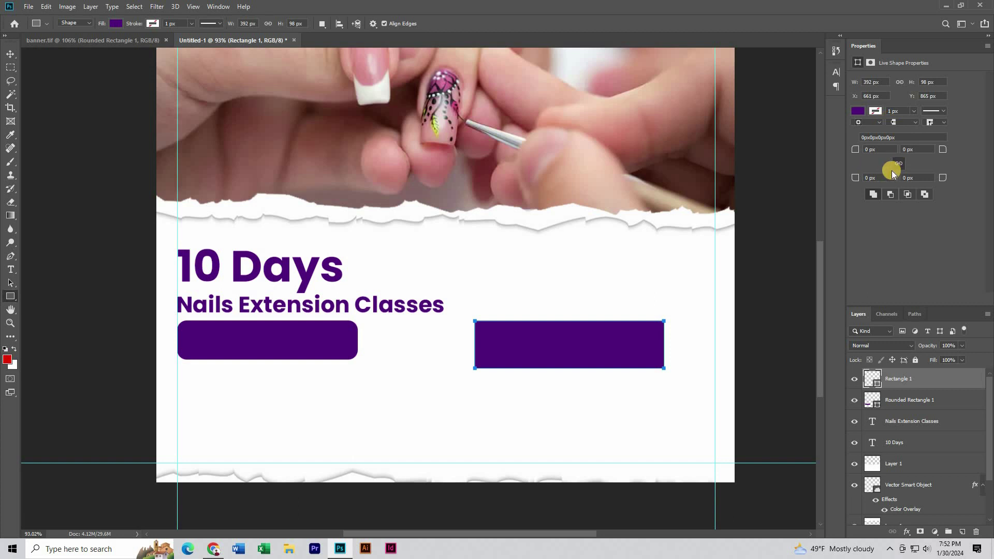
{"action": "left_click", "coordinate": [873, 177]}
{"action": "left_click", "coordinate": [900, 165]}
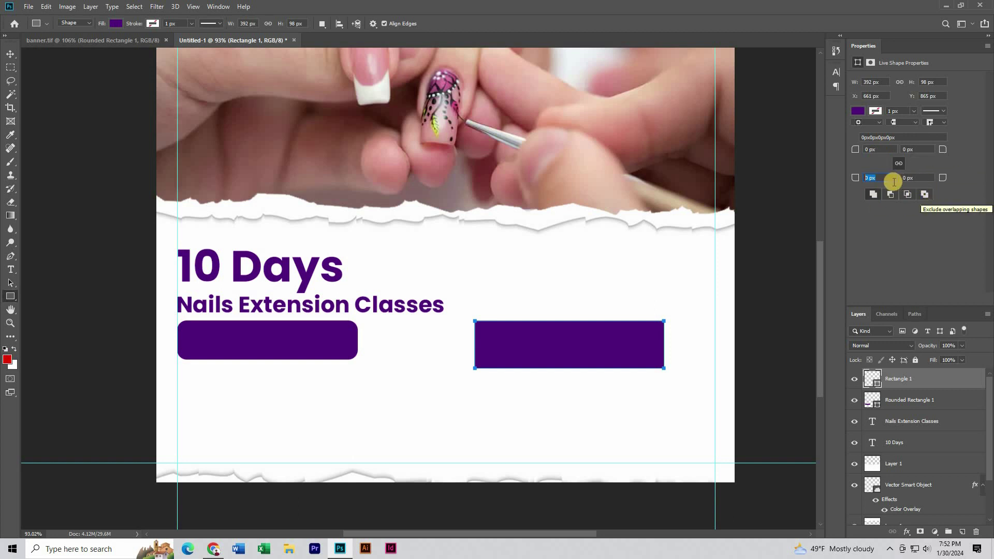
{"action": "left_click_drag", "start_coordinate": [886, 180], "coordinate": [844, 177]}
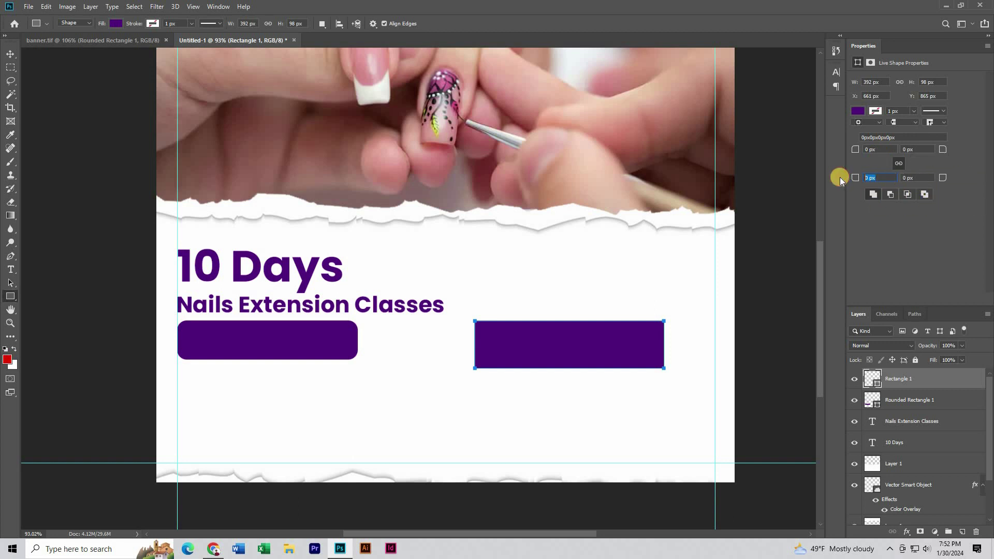
{"action": "type", "text": "50"}
{"action": "key", "text": "Return"}
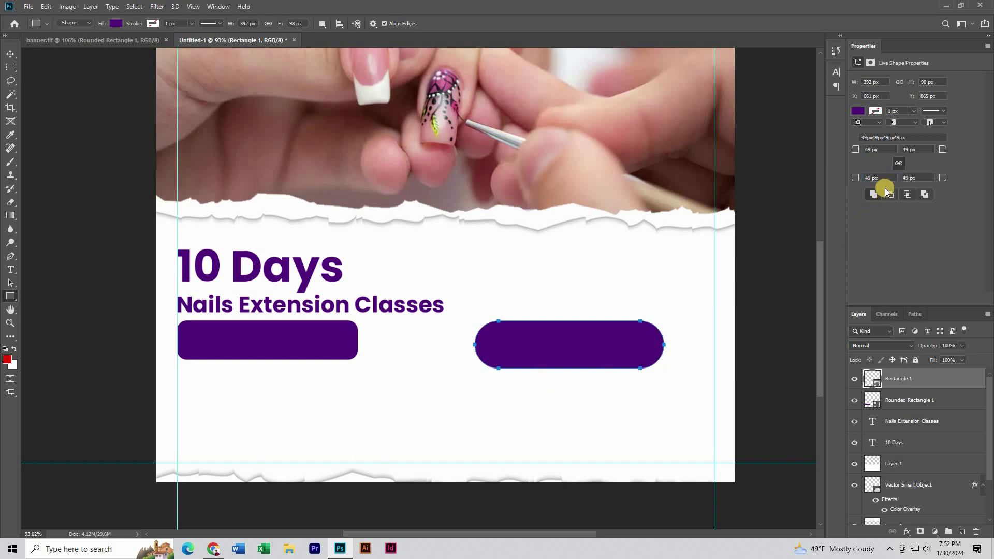
Set the trial rectangle's linked corner radii to 20 px.
{"action": "left_click_drag", "start_coordinate": [887, 178], "coordinate": [828, 177]}
{"action": "type", "text": "20"}
{"action": "key", "text": "Return"}
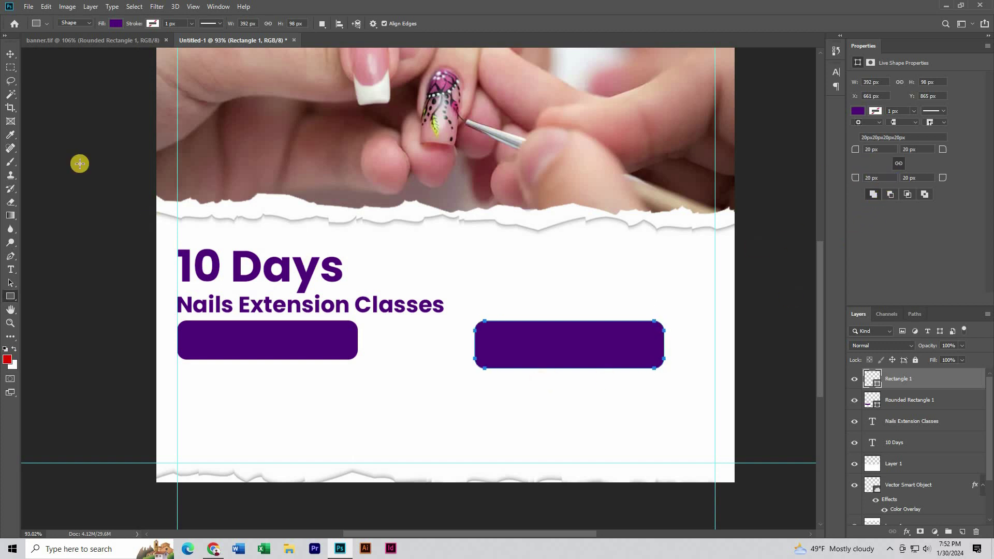
Delete the trial rounded rectangle to the right of the purple bar.
{"action": "left_click", "coordinate": [7, 53]}
{"action": "left_click", "coordinate": [537, 334]}
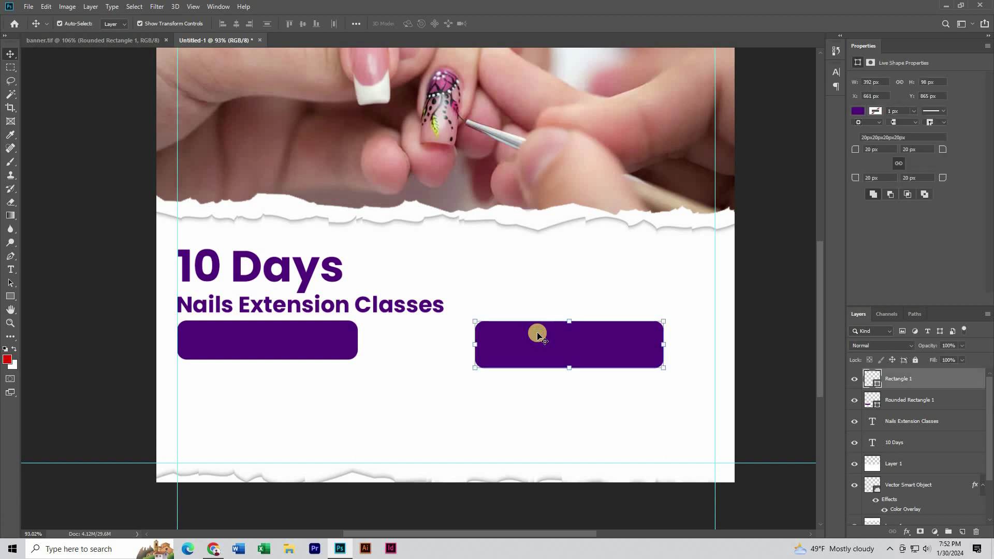
{"action": "key", "text": "Delete"}
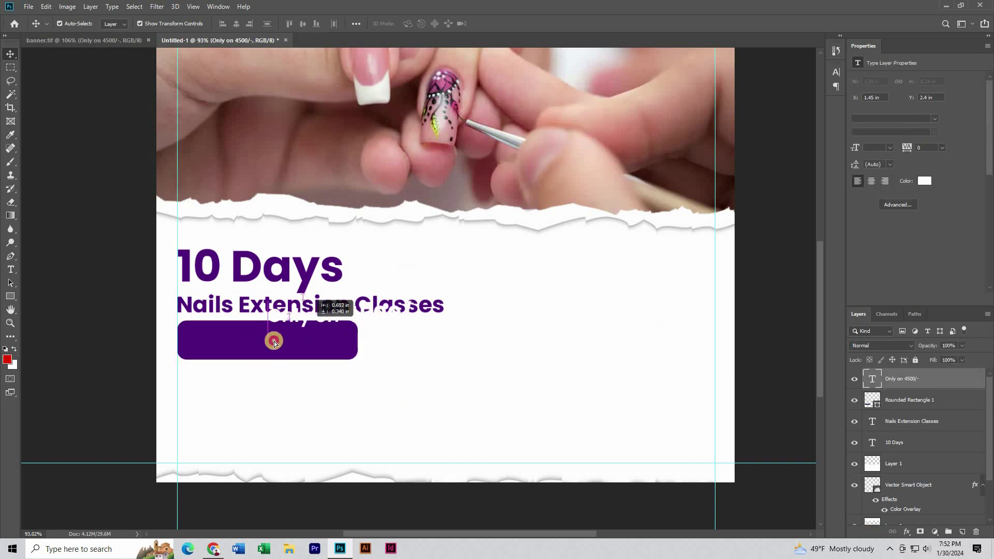
Position the white "Only on 4500/-" text inside the purple rounded rectangle.
{"action": "mouse_move", "coordinate": [273, 340]}
{"action": "left_mouse_down"}
{"action": "mouse_move", "coordinate": [250, 354]}
{"action": "mouse_move", "coordinate": [249, 336]}
{"action": "mouse_move", "coordinate": [233, 344]}
{"action": "mouse_move", "coordinate": [245, 350]}
{"action": "mouse_move", "coordinate": [264, 340]}
{"action": "left_mouse_up"}
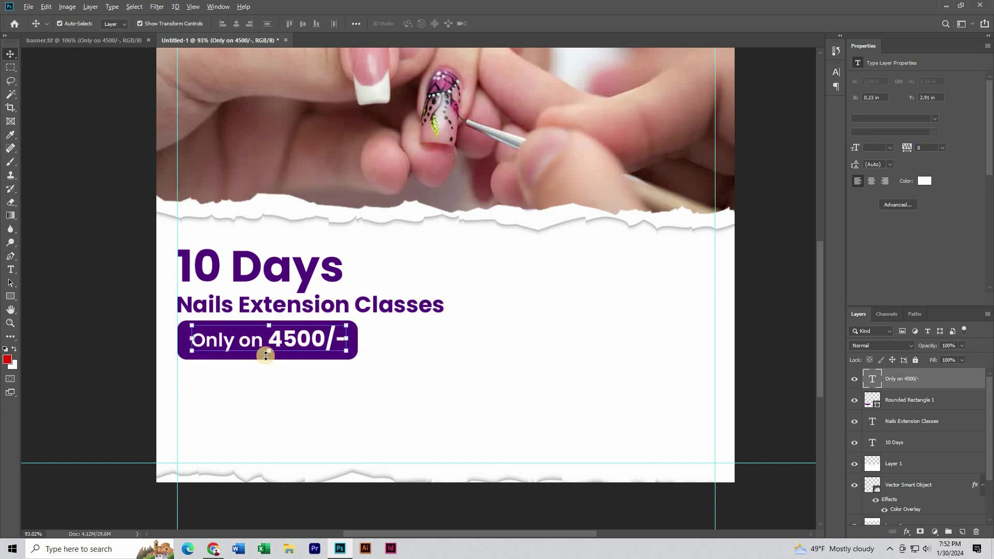
{"action": "key", "text": "ctrl+0"}
{"action": "scroll", "coordinate": [333, 387], "scroll_direction": "up", "scroll_amount": 1}
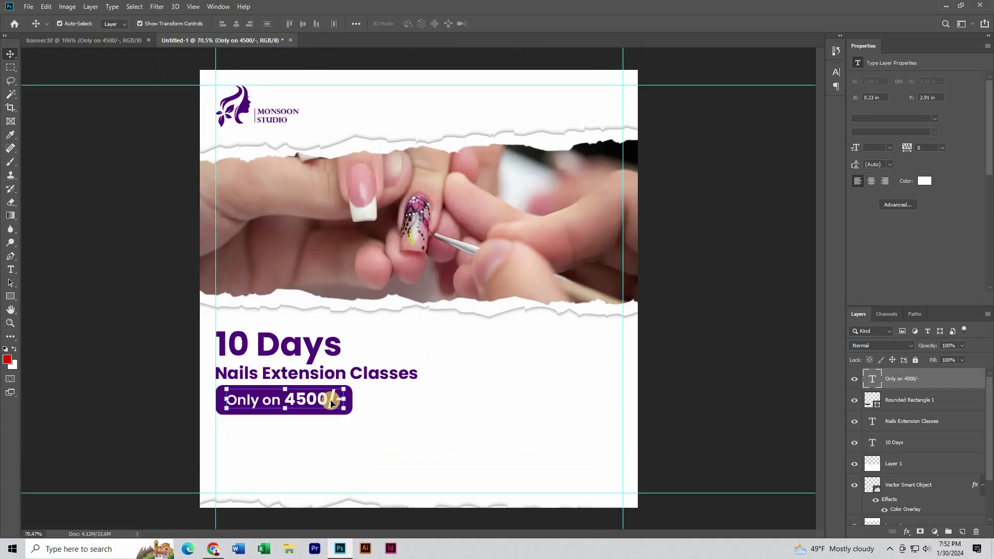
Paste the "MONSOON STUDIO" title and place it beside the logo, aligned to the top and right margin guides.
{"action": "key", "text": "ctrl+v"}
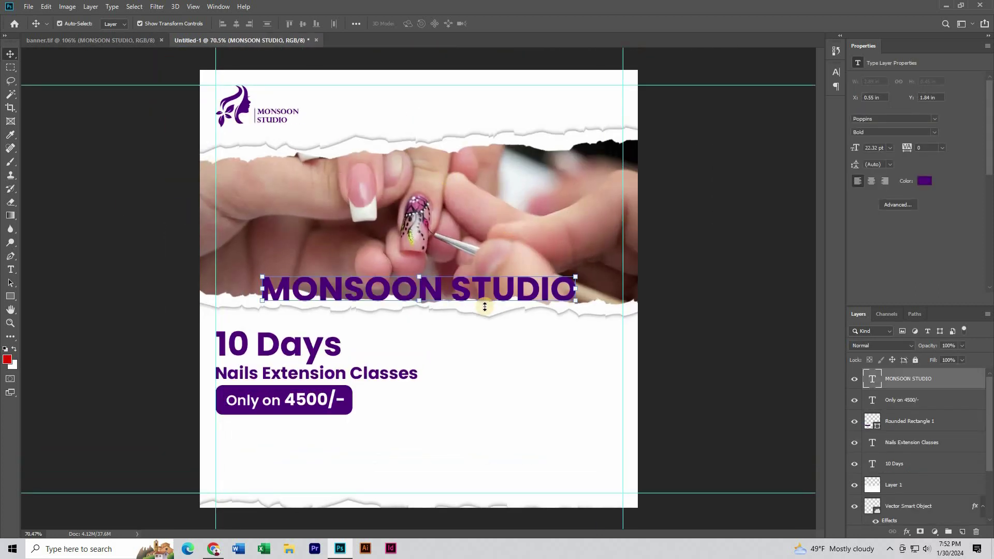
{"action": "left_click_drag", "start_coordinate": [478, 281], "coordinate": [524, 106]}
{"action": "scroll", "coordinate": [506, 107], "scroll_direction": "up", "scroll_amount": 7}
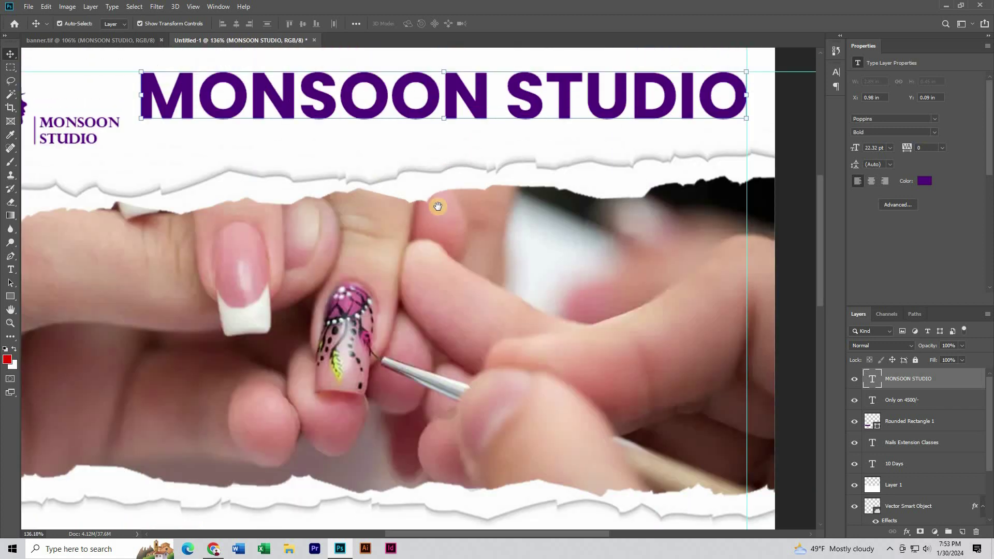
{"action": "left_click_drag", "start_coordinate": [439, 207], "coordinate": [477, 272]}
{"action": "scroll", "coordinate": [473, 261], "scroll_direction": "down", "scroll_amount": 4}
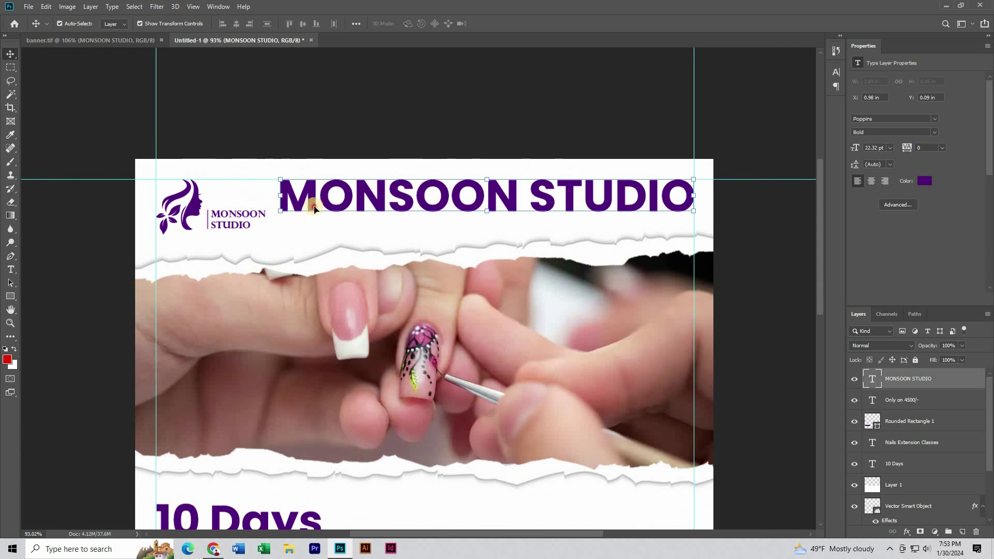
Move the "MONSOON STUDIO" title slightly lower beside the logo and deselect it.
{"action": "left_click_drag", "start_coordinate": [311, 201], "coordinate": [311, 213]}
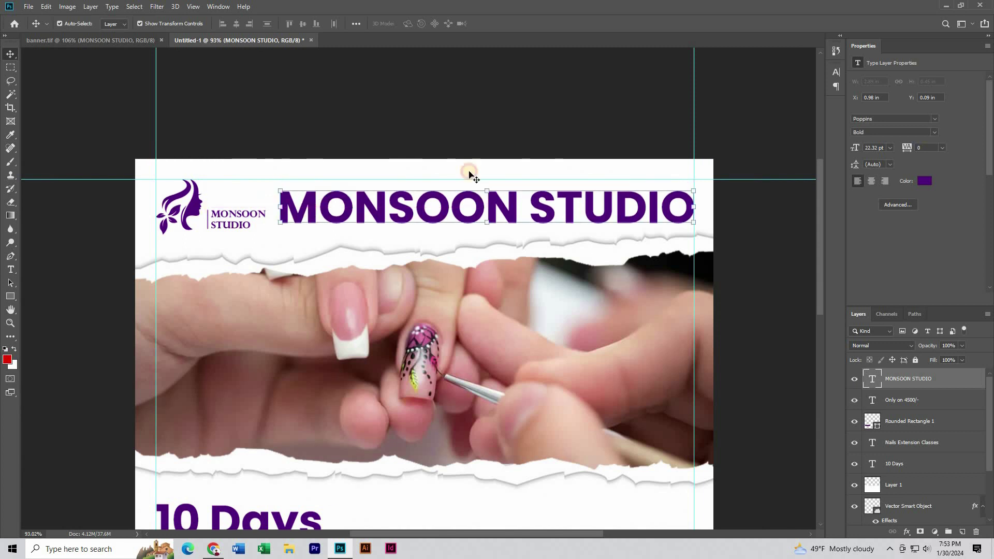
{"action": "left_click", "coordinate": [439, 187]}
{"action": "scroll", "coordinate": [466, 238], "scroll_direction": "down", "scroll_amount": 4}
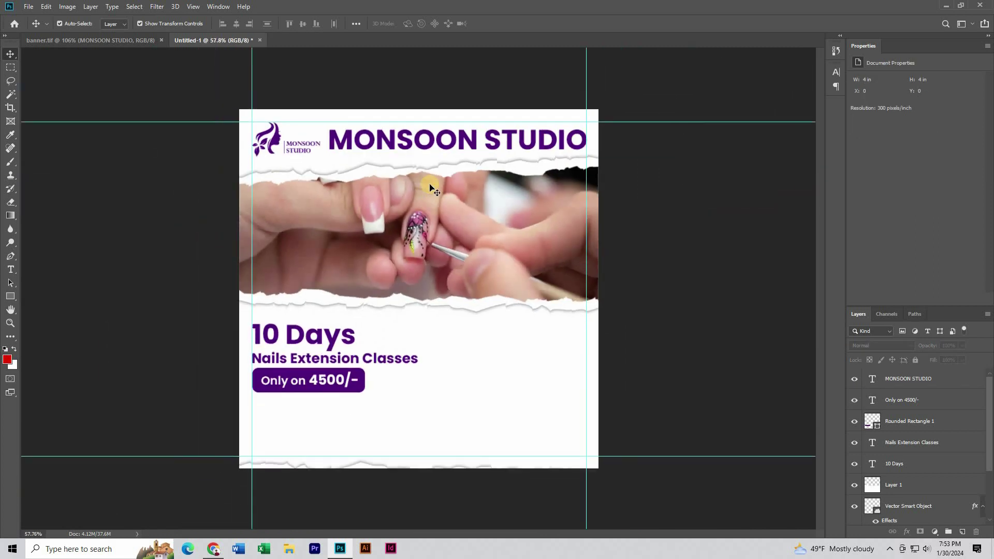
{"action": "scroll", "coordinate": [491, 290], "scroll_direction": "up", "scroll_amount": 2}
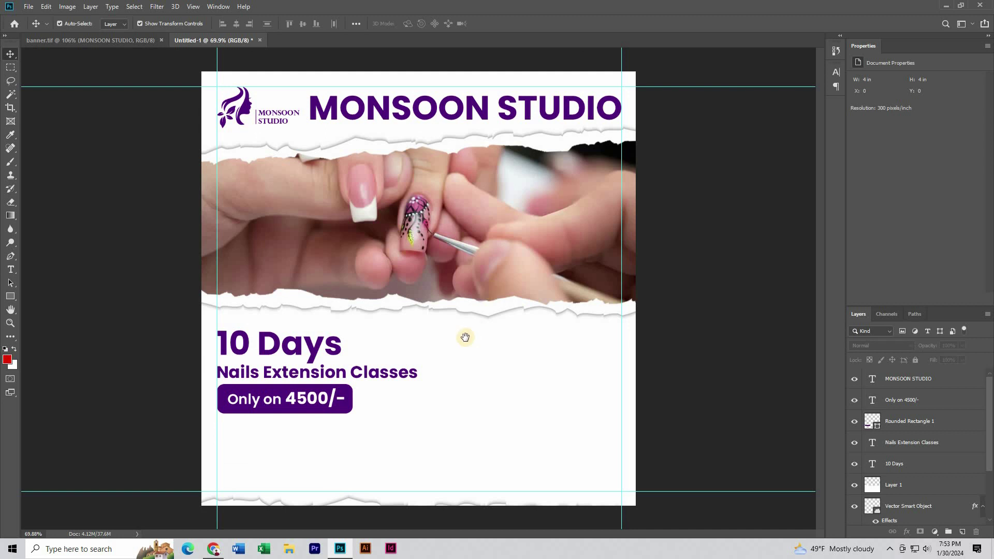
{"action": "left_click", "coordinate": [451, 418]}
{"action": "scroll", "coordinate": [479, 410], "scroll_direction": "down", "scroll_amount": 1}
{"action": "left_click", "coordinate": [161, 416]}
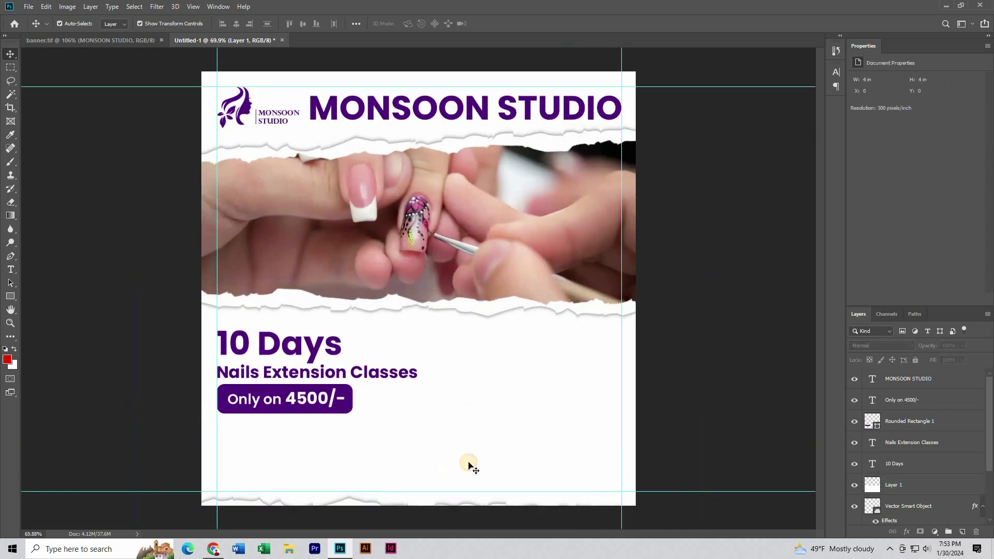
{"action": "scroll", "coordinate": [454, 425], "scroll_direction": "up", "scroll_amount": 3}
{"action": "left_click_drag", "start_coordinate": [441, 417], "coordinate": [425, 349]}
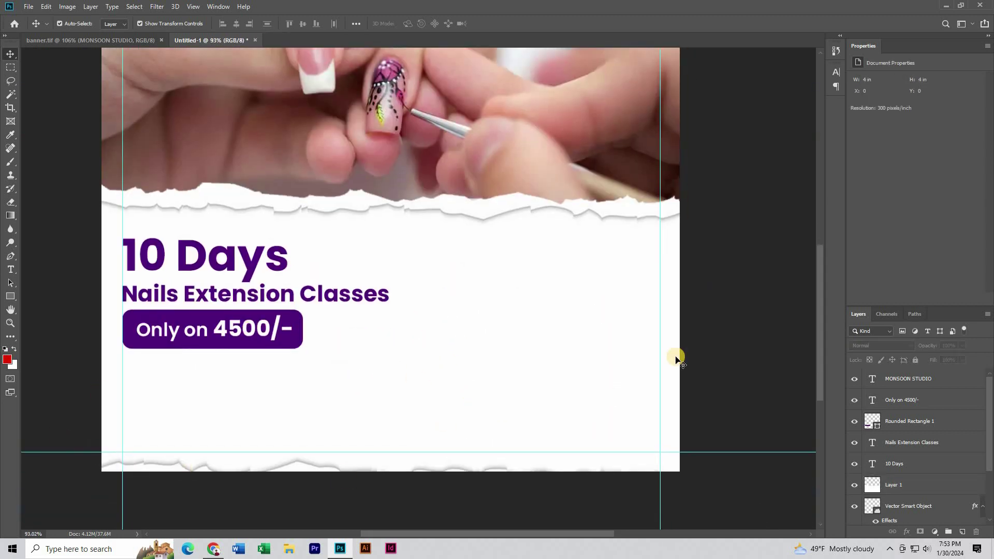
{"action": "scroll", "coordinate": [461, 351], "scroll_direction": "down", "scroll_amount": 2}
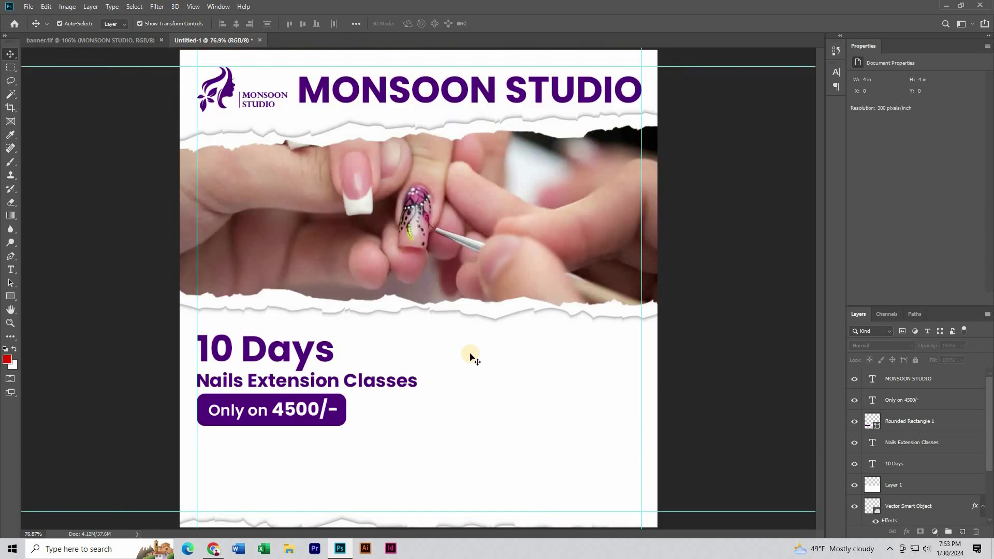
{"action": "scroll", "coordinate": [438, 302], "scroll_direction": "down", "scroll_amount": 2}
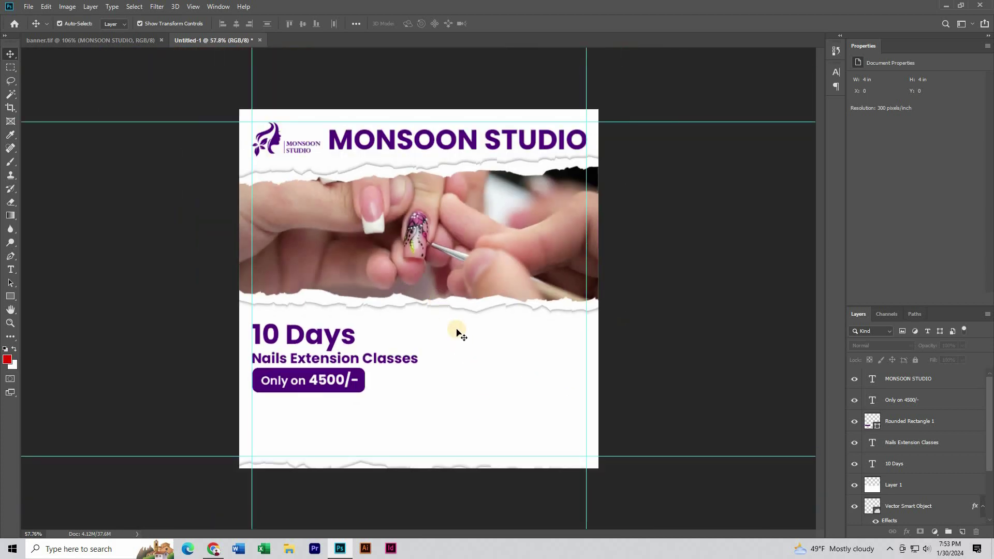
Place the pasted cutout of the pointing woman at the canvas bottom, to the right of the price bar, and deselect it.
{"action": "scroll", "coordinate": [480, 370], "scroll_direction": "up", "scroll_amount": 1}
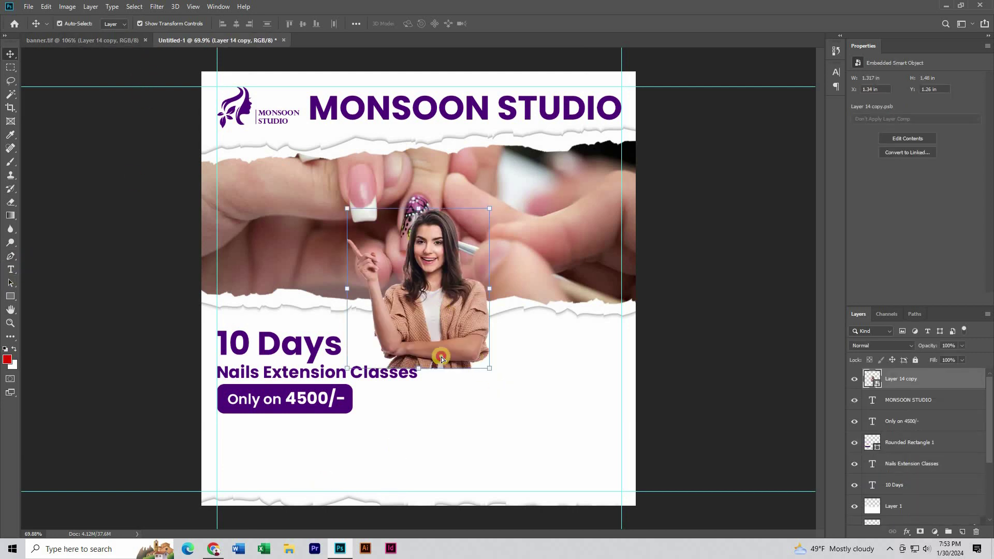
{"action": "left_click_drag", "start_coordinate": [441, 358], "coordinate": [454, 449]}
{"action": "left_click", "coordinate": [104, 297]}
{"action": "left_click", "coordinate": [513, 340]}
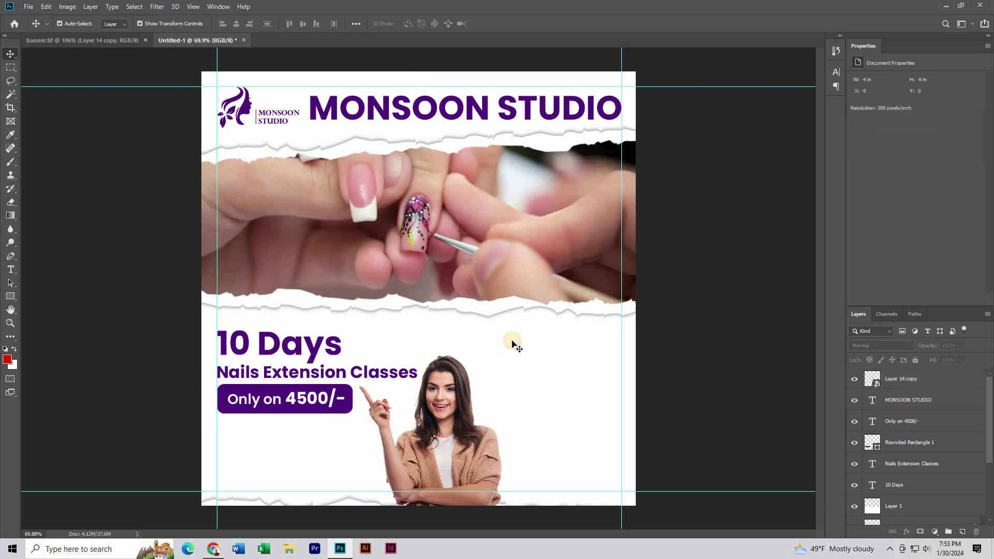
Move the lower torn-paper strip (Layer 1) up over the bottom of the nail-painting photo and lock its layer.
{"action": "left_click", "coordinate": [498, 298]}
{"action": "left_click_drag", "start_coordinate": [499, 299], "coordinate": [500, 285]}
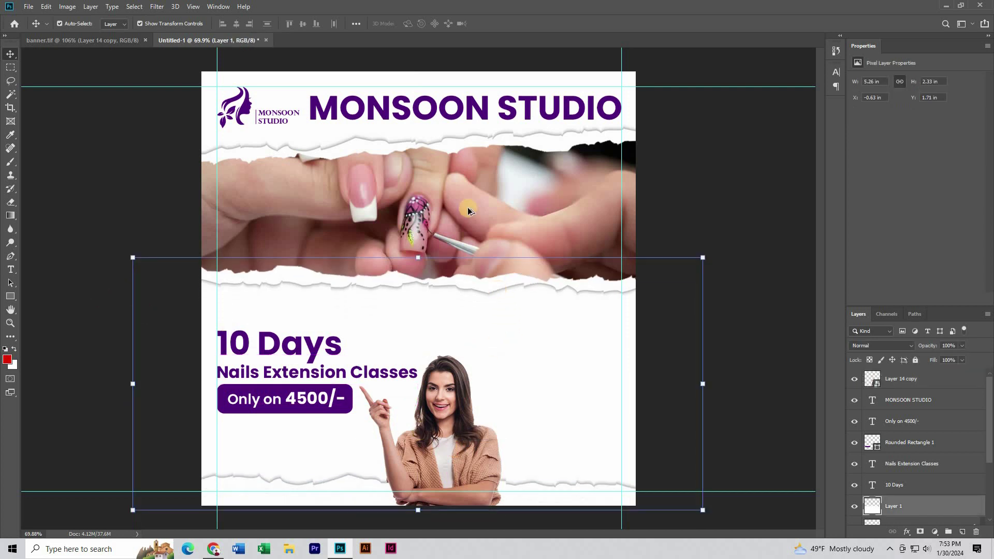
{"action": "scroll", "coordinate": [418, 288], "scroll_direction": "down", "scroll_amount": 2}
{"action": "scroll", "coordinate": [298, 340], "scroll_direction": "up", "scroll_amount": 3}
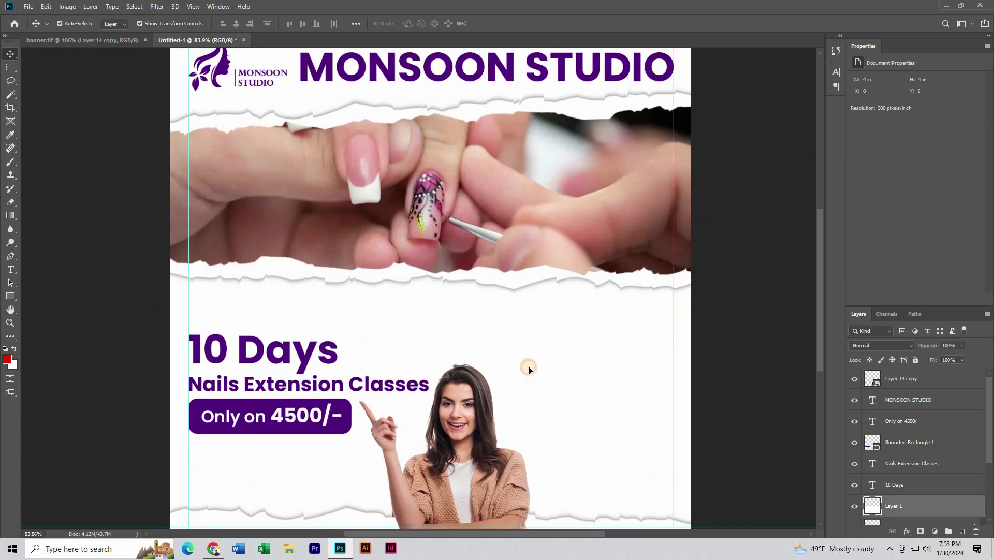
{"action": "left_click", "coordinate": [917, 361]}
Move the "10 Days" and "Nails Extension Classes" texts and the price bar up together to just below the torn-paper edge, and deselect them.
{"action": "scroll", "coordinate": [290, 331], "scroll_direction": "down", "scroll_amount": 2}
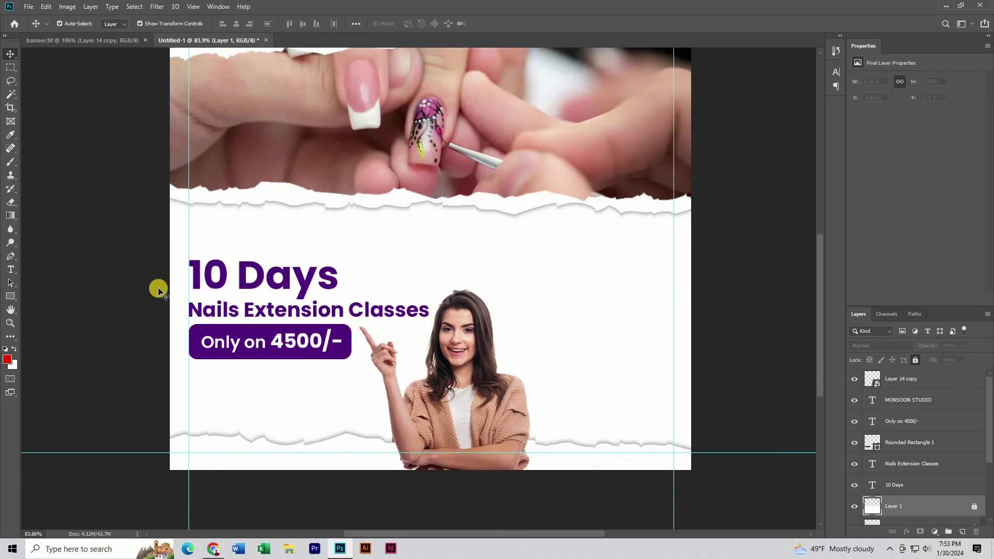
{"action": "left_click_drag", "start_coordinate": [172, 264], "coordinate": [279, 373]}
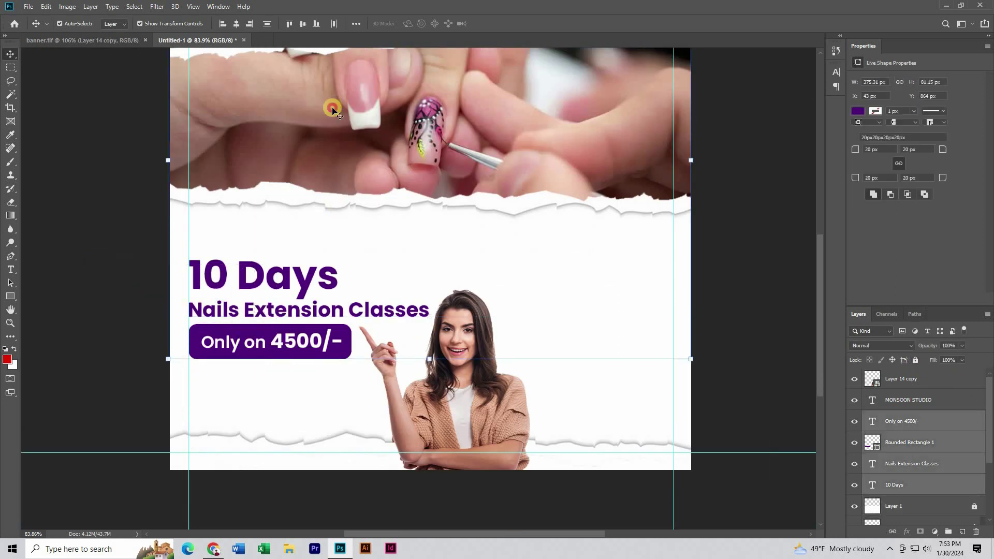
{"action": "left_click_drag", "start_coordinate": [317, 338], "coordinate": [315, 283]}
{"action": "scroll", "coordinate": [316, 298], "scroll_direction": "down", "scroll_amount": 1}
{"action": "scroll", "coordinate": [316, 297], "scroll_direction": "up", "scroll_amount": 1}
{"action": "left_click", "coordinate": [63, 372]}
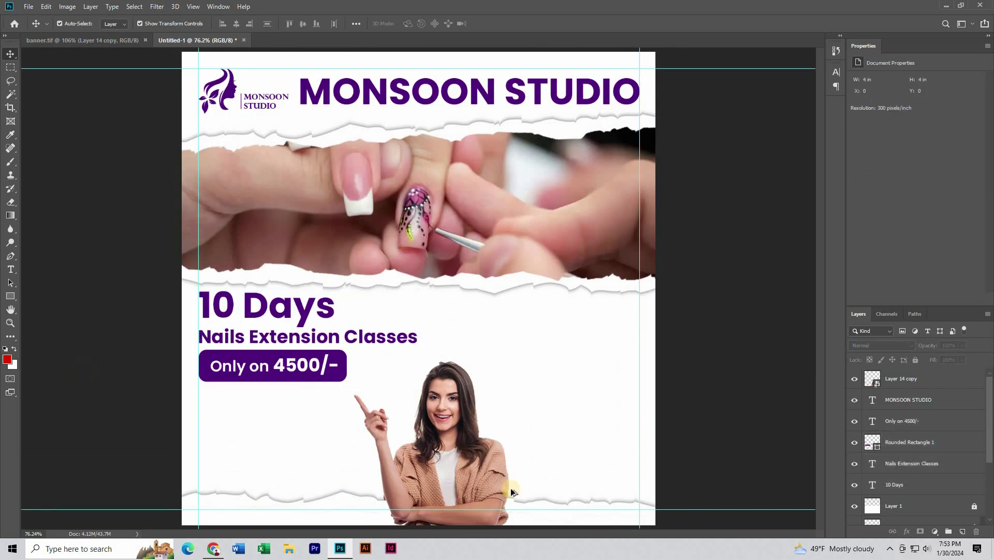
Move the cutout of the pointing woman up by about 0.1 in at the canvas bottom and deselect it.
{"action": "scroll", "coordinate": [492, 466], "scroll_direction": "up", "scroll_amount": 1}
{"action": "scroll", "coordinate": [487, 440], "scroll_direction": "down", "scroll_amount": 1}
{"action": "left_click", "coordinate": [459, 421]}
{"action": "left_click_drag", "start_coordinate": [450, 438], "coordinate": [448, 427]}
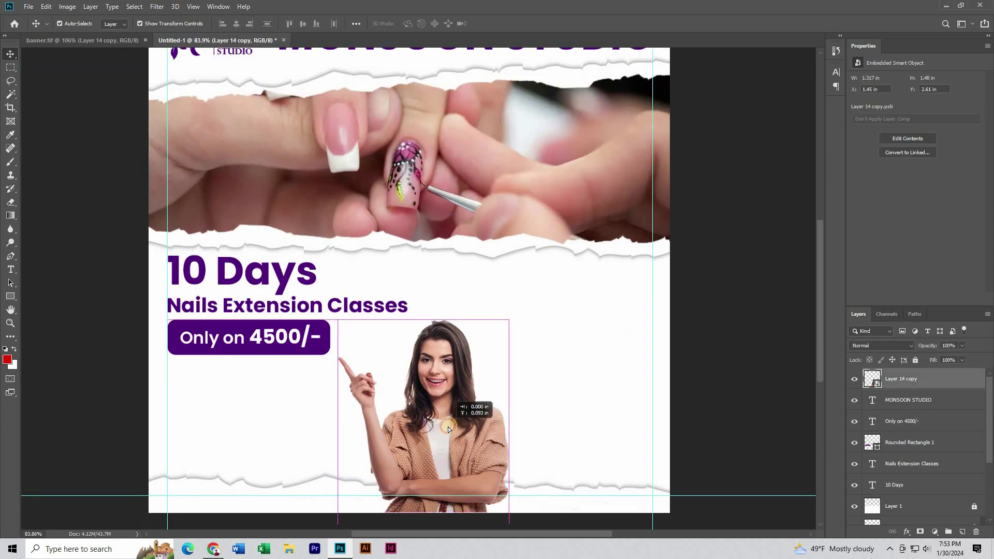
{"action": "scroll", "coordinate": [392, 346], "scroll_direction": "down", "scroll_amount": 4}
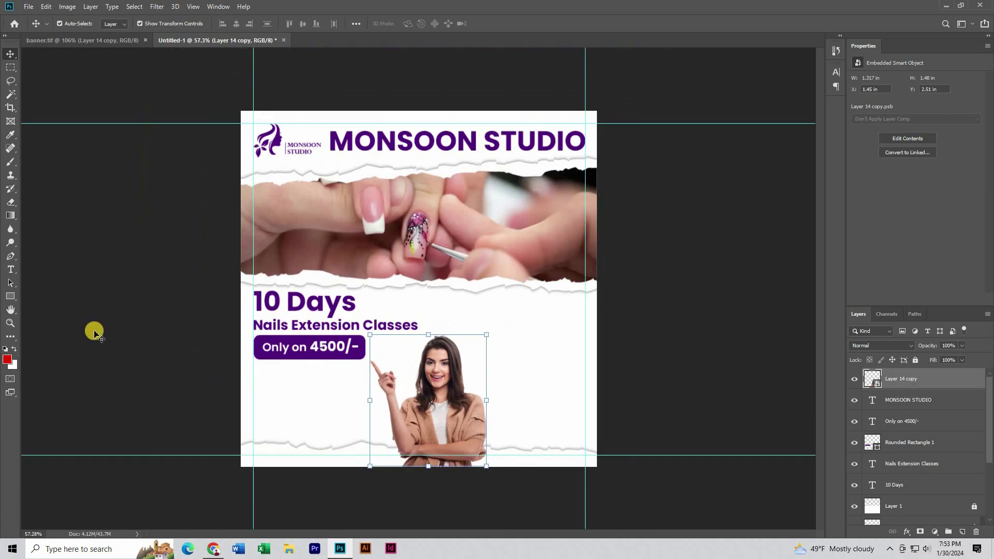
{"action": "left_click", "coordinate": [466, 339]}
{"action": "scroll", "coordinate": [466, 339], "scroll_direction": "up", "scroll_amount": 5}
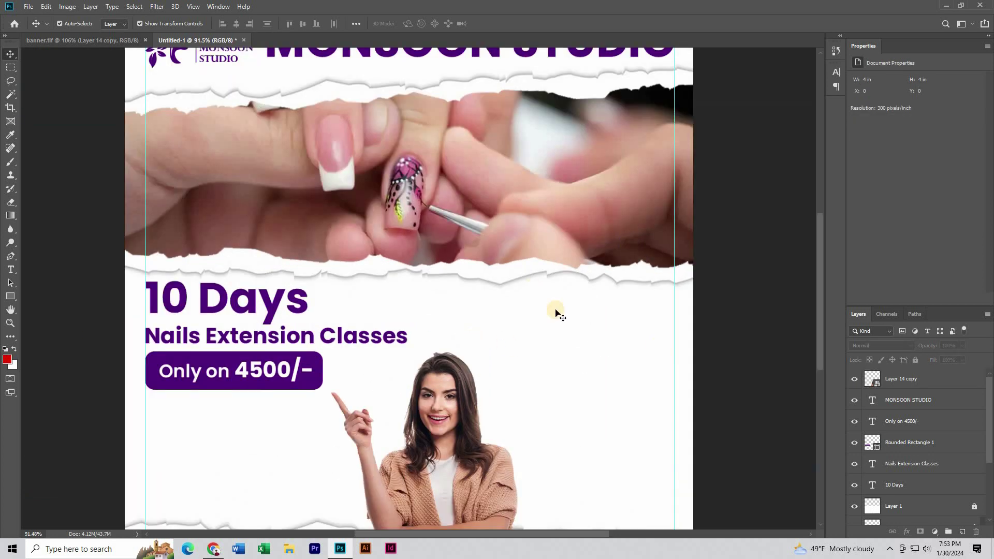
Copy the white-outlined black circle from banner.tif into the post and place it above and to the right of the woman.
{"action": "left_click_drag", "start_coordinate": [561, 300], "coordinate": [468, 245]}
{"action": "left_click", "coordinate": [107, 39]}
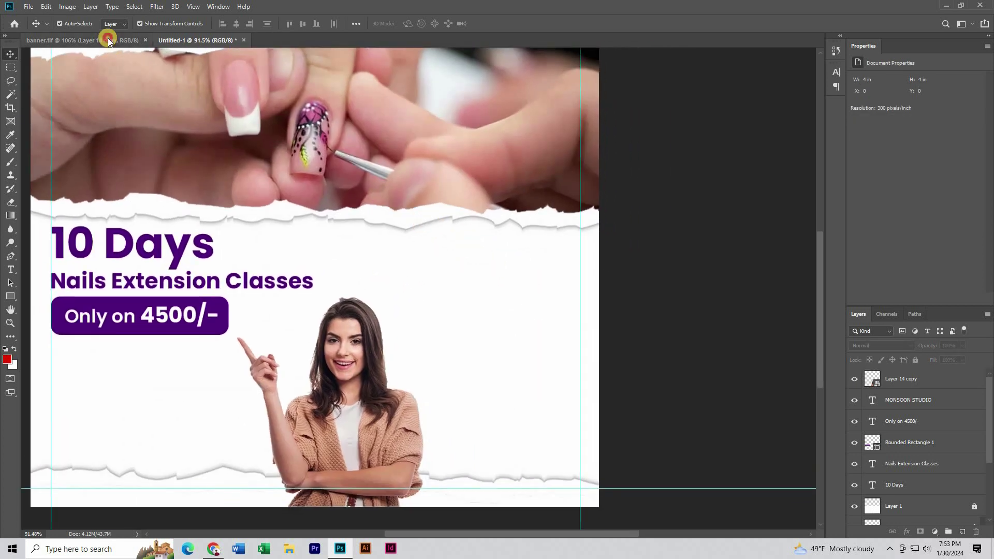
{"action": "left_click_drag", "start_coordinate": [341, 287], "coordinate": [470, 268]}
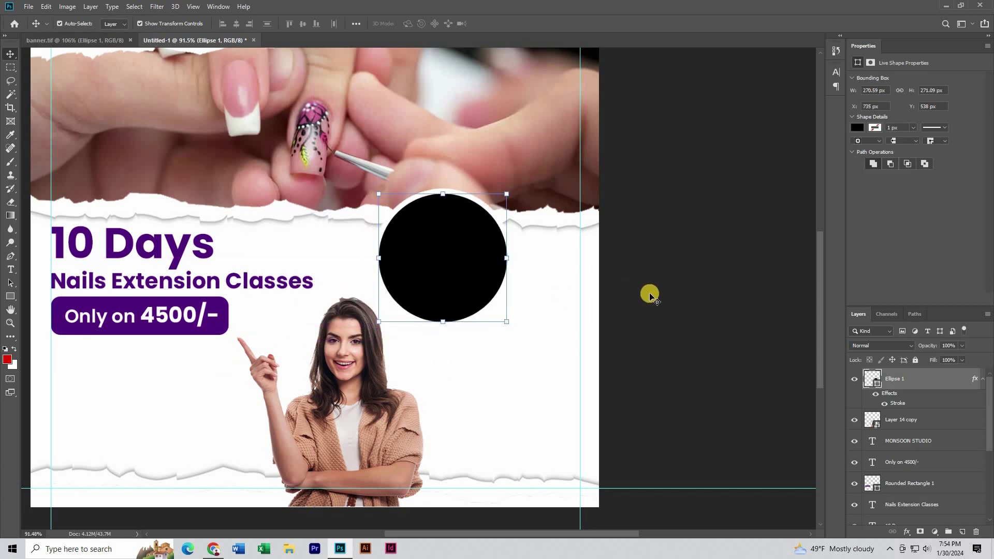
{"action": "left_click", "coordinate": [651, 294]}
Bring the pink-nails hand photo over from banner.tif, place it over the black circle and clip it to the circle with a clipping mask.
{"action": "left_click", "coordinate": [405, 243]}
{"action": "left_click", "coordinate": [108, 39]}
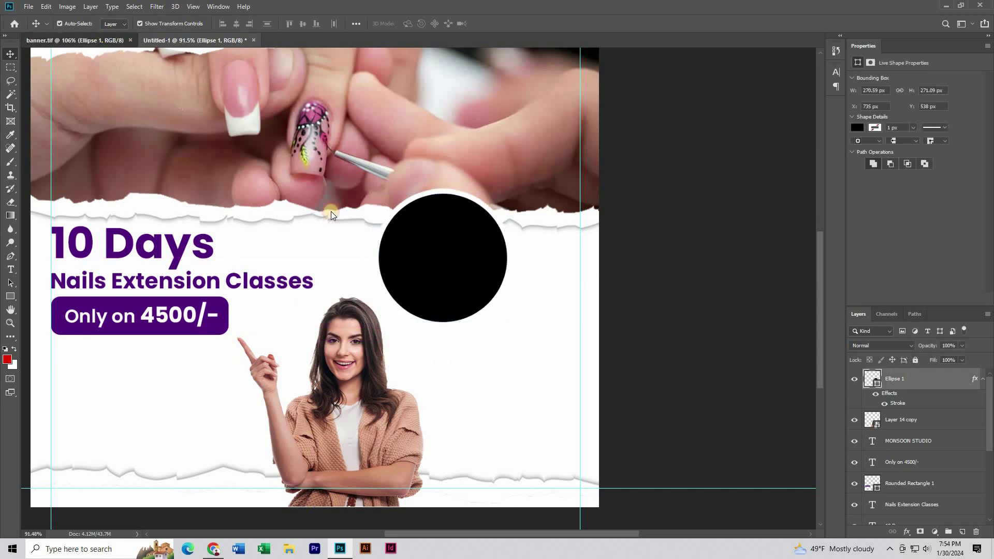
{"action": "left_click_drag", "start_coordinate": [332, 212], "coordinate": [441, 267]}
{"action": "left_click_drag", "start_coordinate": [368, 285], "coordinate": [505, 273]}
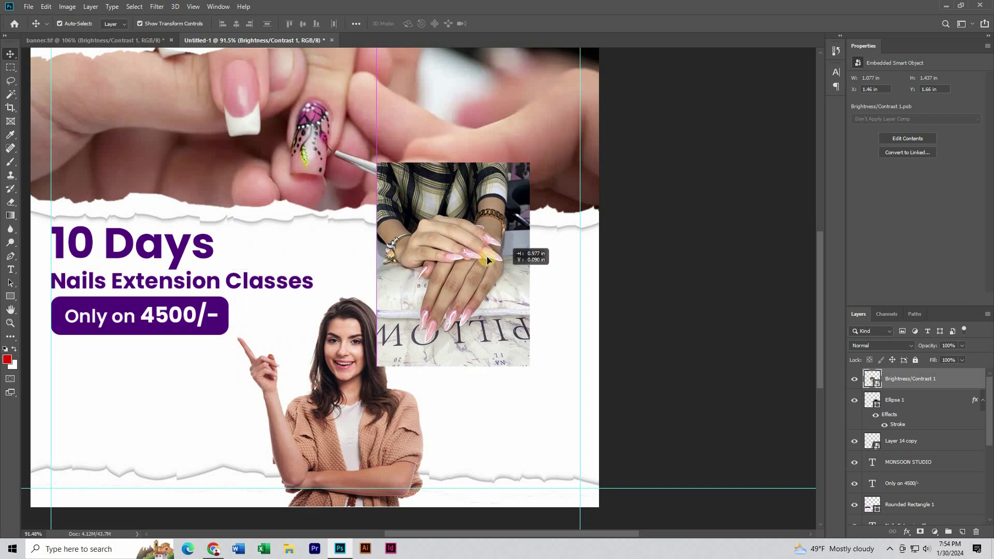
{"action": "right_click", "coordinate": [958, 383]}
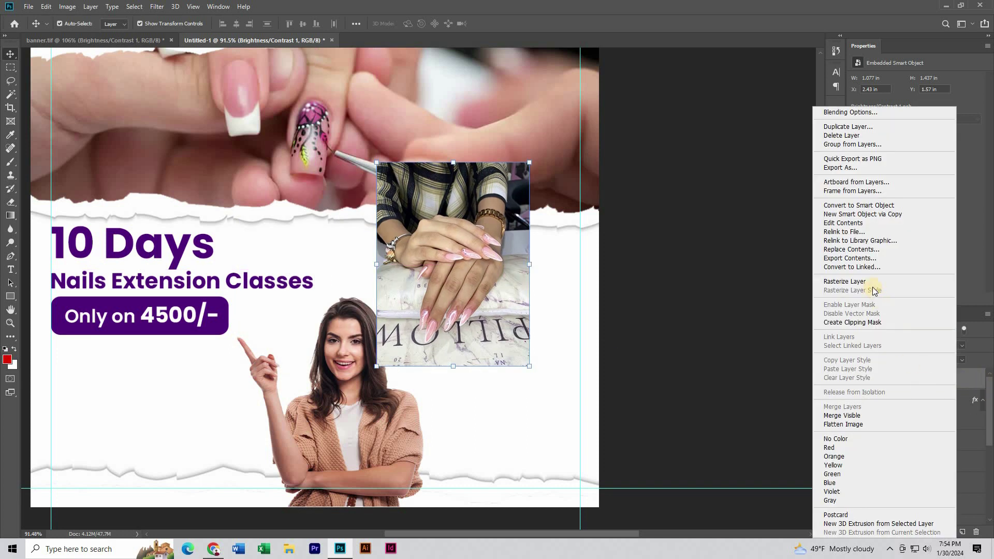
{"action": "left_click", "coordinate": [875, 322]}
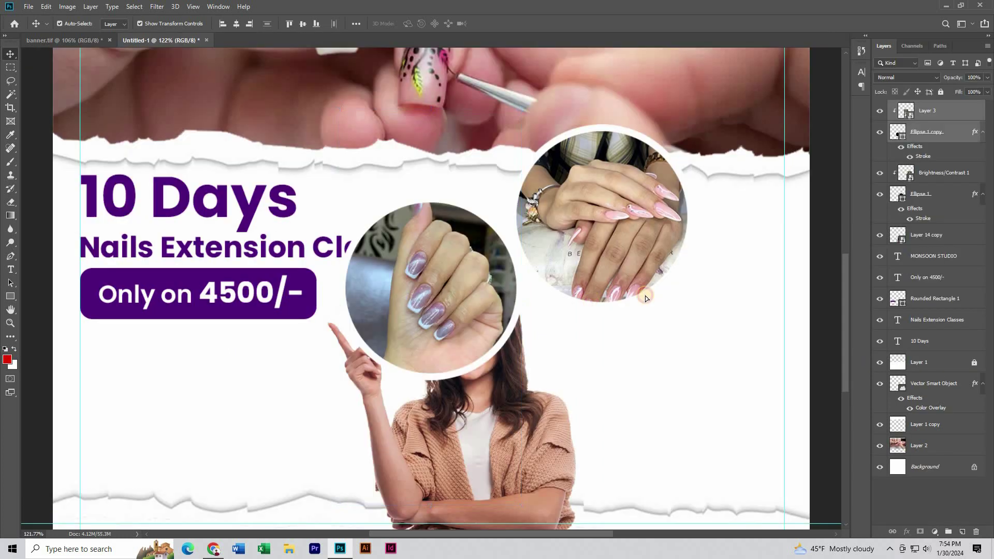
Place the lilac-nails circle photo to the right of the first circle, order it behind that circle and bring it inside the right margin guide.
{"action": "left_click_drag", "start_coordinate": [421, 304], "coordinate": [715, 232]}
{"action": "scroll", "coordinate": [439, 216], "scroll_direction": "down", "scroll_amount": 3}
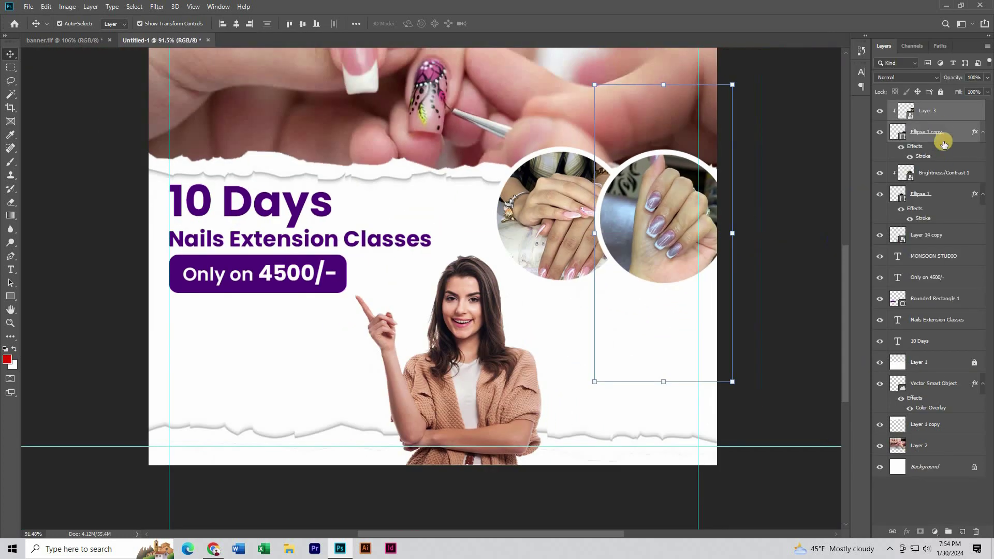
{"action": "left_click_drag", "start_coordinate": [938, 227], "coordinate": [939, 228]}
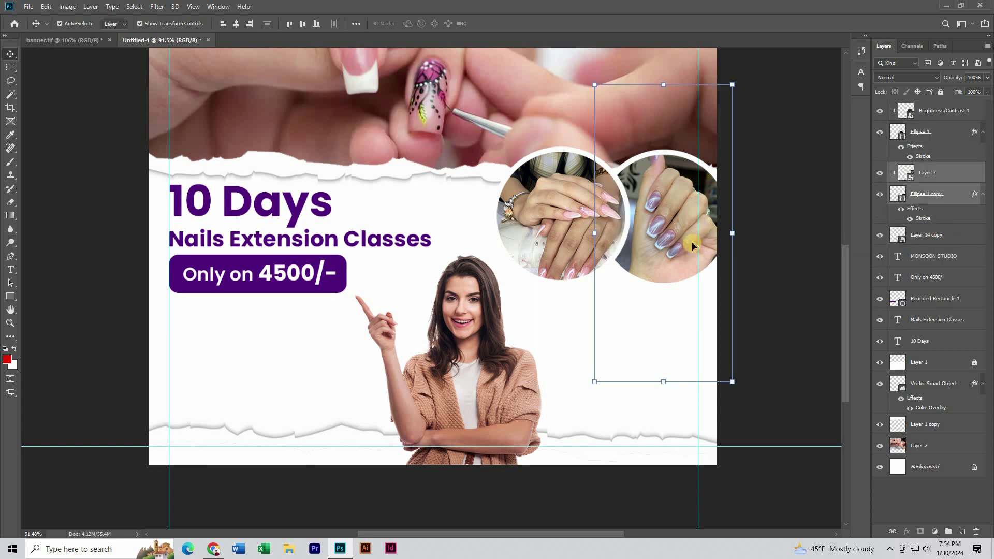
{"action": "left_click_drag", "start_coordinate": [668, 251], "coordinate": [652, 252]}
{"action": "left_click", "coordinate": [752, 235]}
Place the red-nails circle photo below and between the other two circle photos, overlapping them, and deselect it.
{"action": "scroll", "coordinate": [524, 208], "scroll_direction": "up", "scroll_amount": 3}
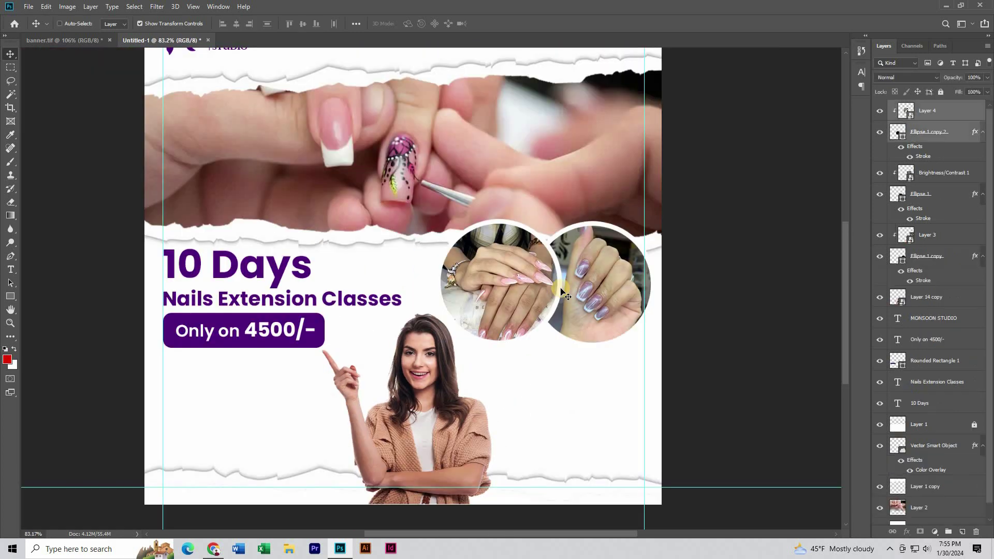
{"action": "left_click_drag", "start_coordinate": [482, 285], "coordinate": [555, 374]}
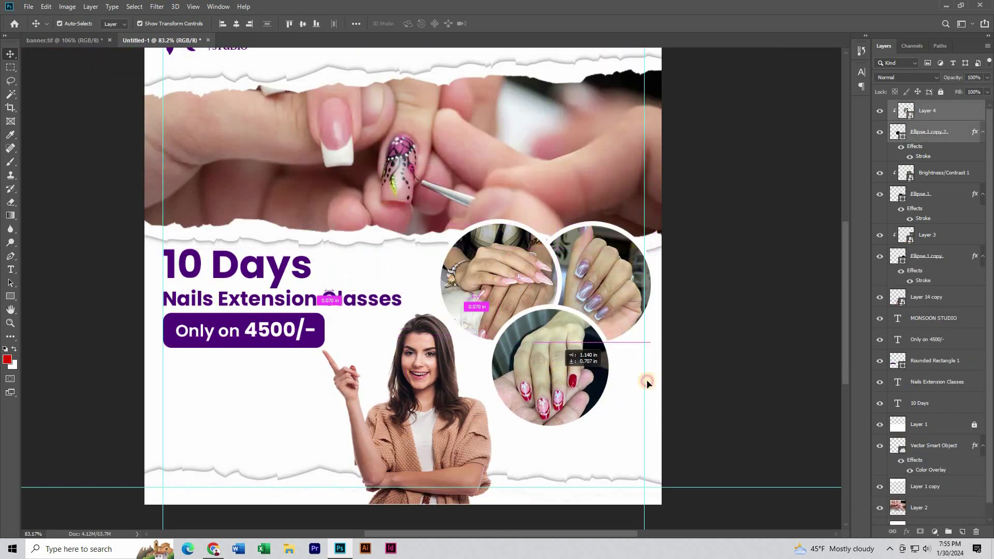
{"action": "left_click", "coordinate": [694, 382]}
{"action": "scroll", "coordinate": [547, 351], "scroll_direction": "down", "scroll_amount": 6}
{"action": "scroll", "coordinate": [553, 356], "scroll_direction": "up", "scroll_amount": 4}
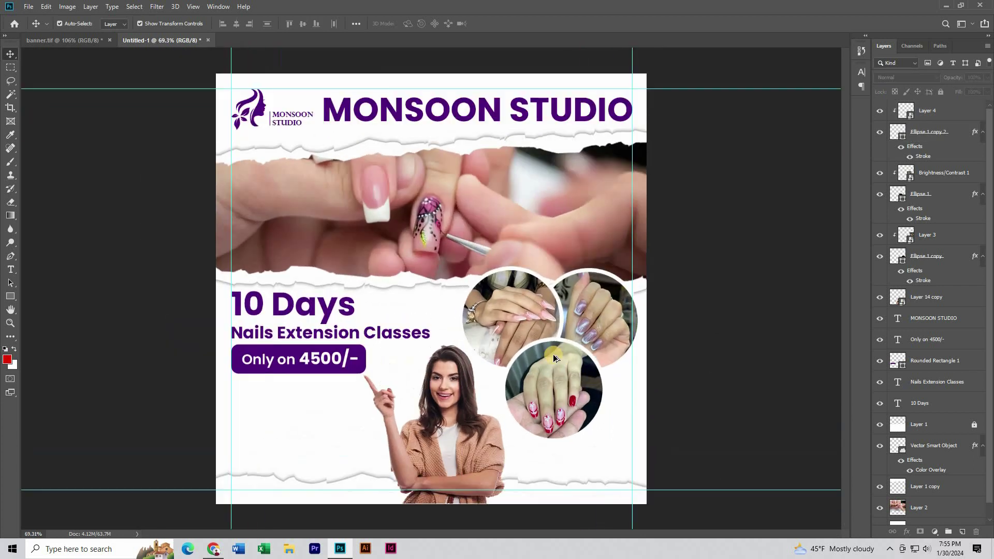
Sample the price bar's purple as the foreground colour for a Pen tool shape.
{"action": "scroll", "coordinate": [529, 397], "scroll_direction": "up", "scroll_amount": 2}
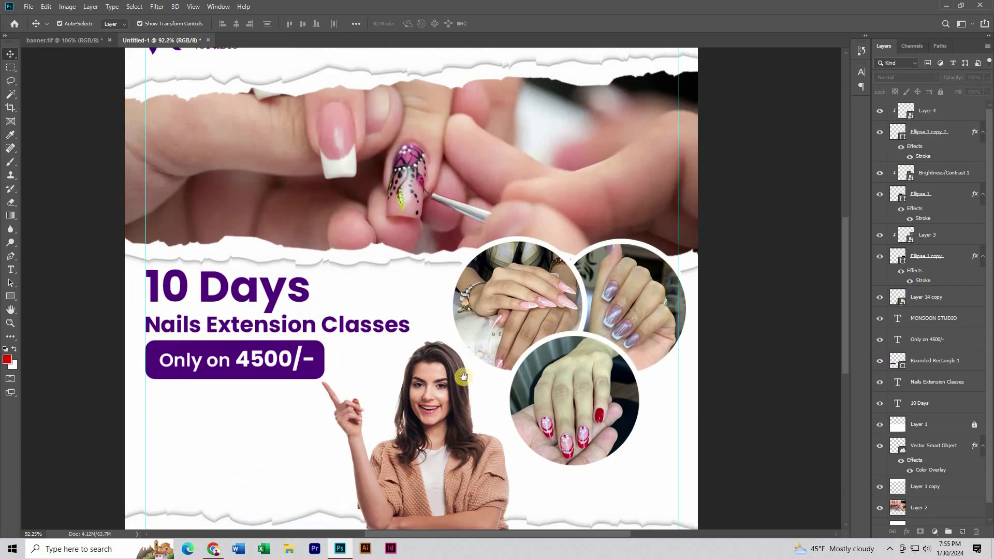
{"action": "left_click_drag", "start_coordinate": [463, 377], "coordinate": [453, 325]}
{"action": "scroll", "coordinate": [486, 311], "scroll_direction": "up", "scroll_amount": 3}
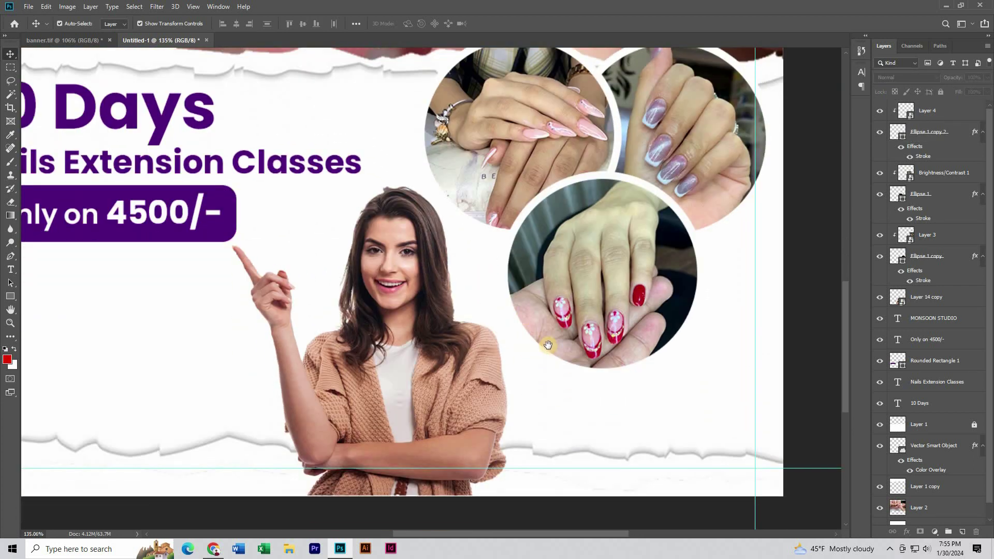
{"action": "scroll", "coordinate": [505, 320], "scroll_direction": "up", "scroll_amount": 1}
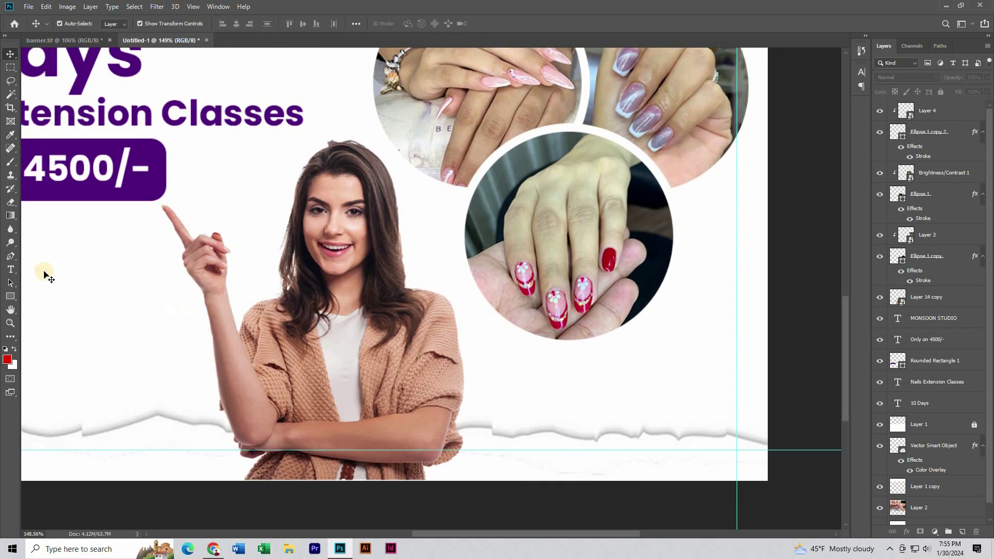
{"action": "left_click", "coordinate": [11, 256]}
{"action": "left_click", "coordinate": [116, 23]}
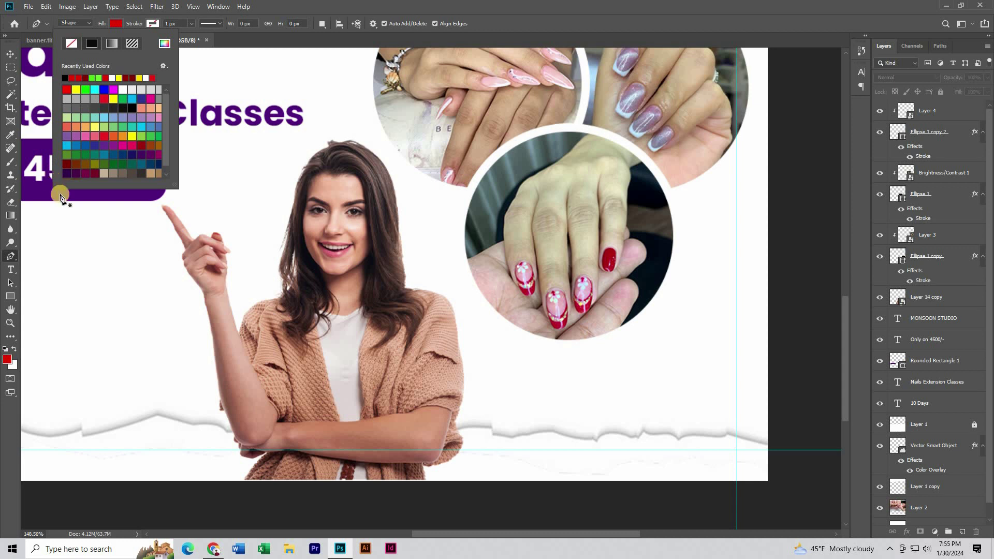
{"action": "key", "text": "i"}
{"action": "left_click", "coordinate": [82, 195]}
Set the Pen tool's shape options to no fill and a purple 2 px stroke.
{"action": "left_click", "coordinate": [9, 259]}
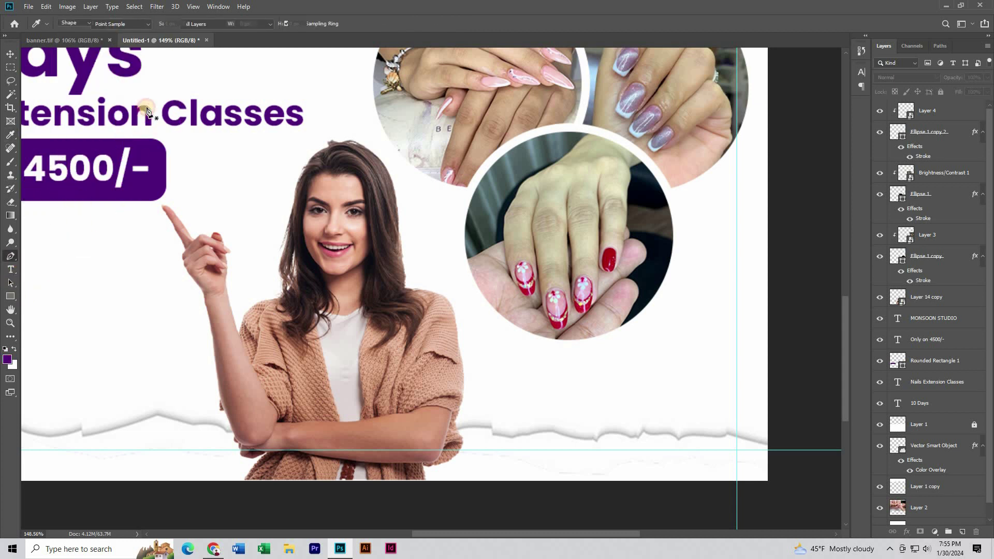
{"action": "left_click", "coordinate": [125, 23]}
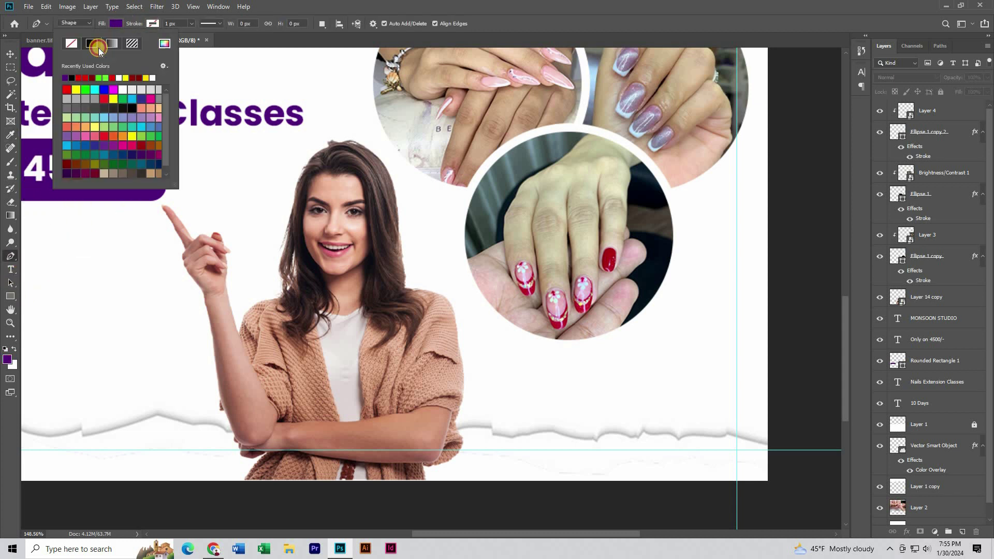
{"action": "left_click", "coordinate": [73, 44]}
{"action": "left_click", "coordinate": [104, 78]}
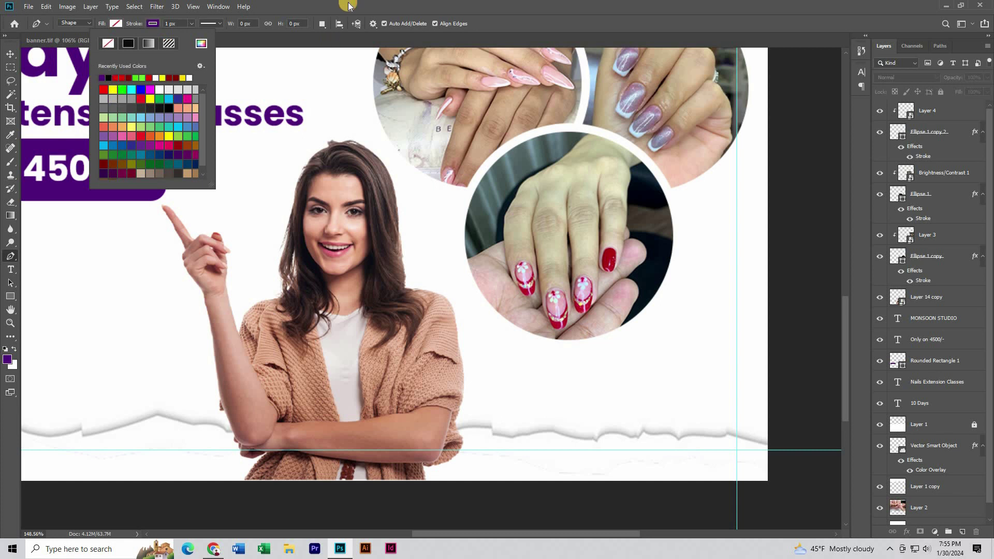
{"action": "left_click", "coordinate": [370, 130]}
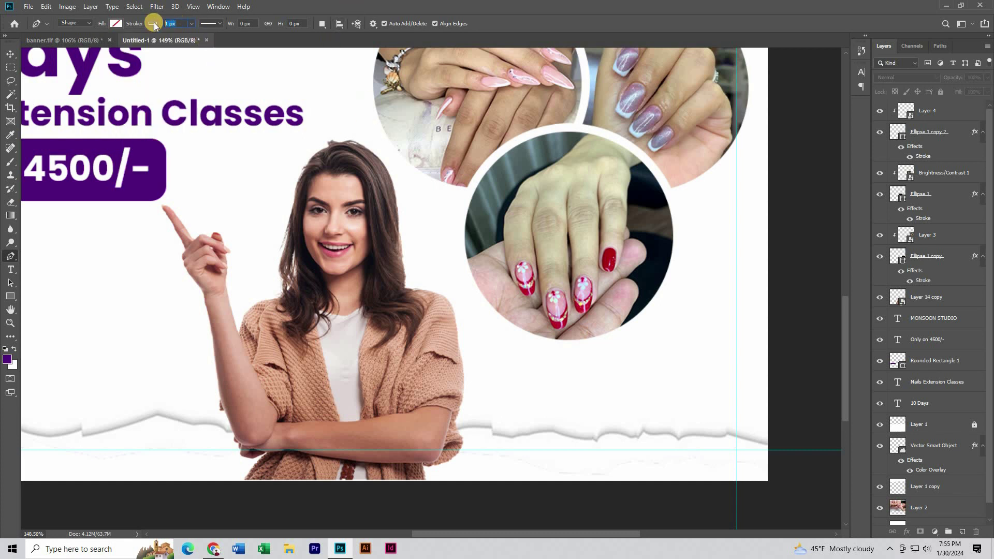
Draw an open curved path about 54 x 63 px with the Pen tool around the woman's shoulder beside the red-nails circle.
{"action": "scroll", "coordinate": [451, 294], "scroll_direction": "up", "scroll_amount": 3}
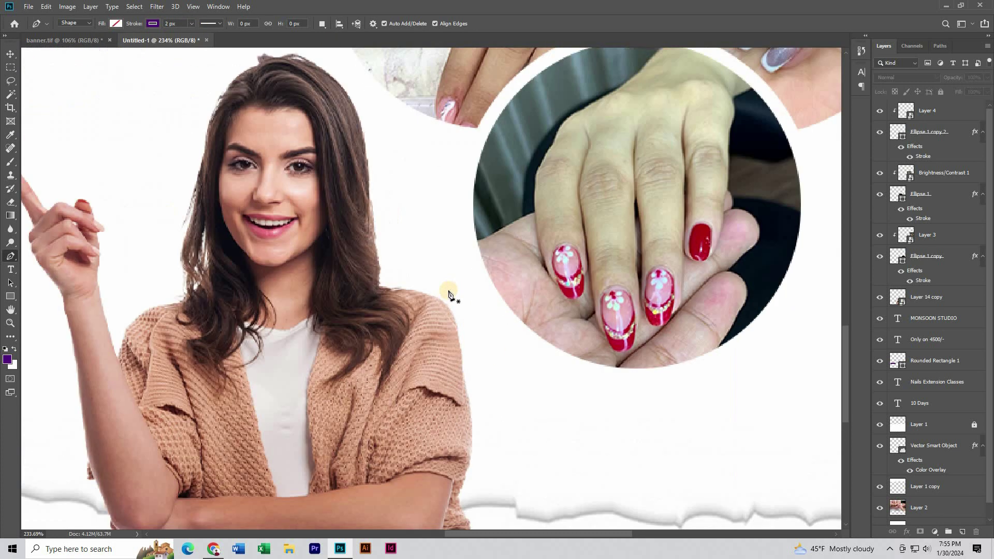
{"action": "left_click", "coordinate": [428, 278]}
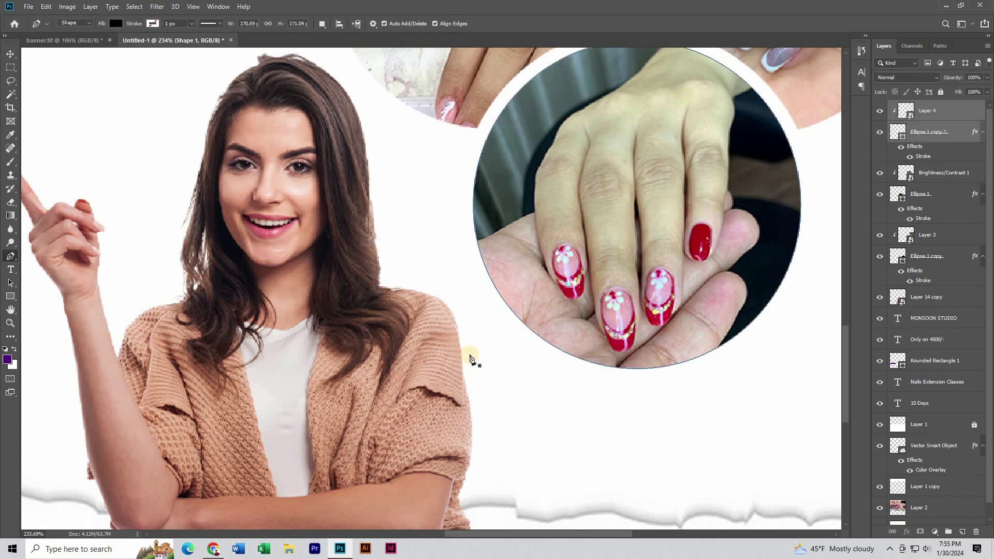
{"action": "scroll", "coordinate": [471, 368], "scroll_direction": "up", "scroll_amount": 2}
{"action": "left_click_drag", "start_coordinate": [474, 355], "coordinate": [481, 475]}
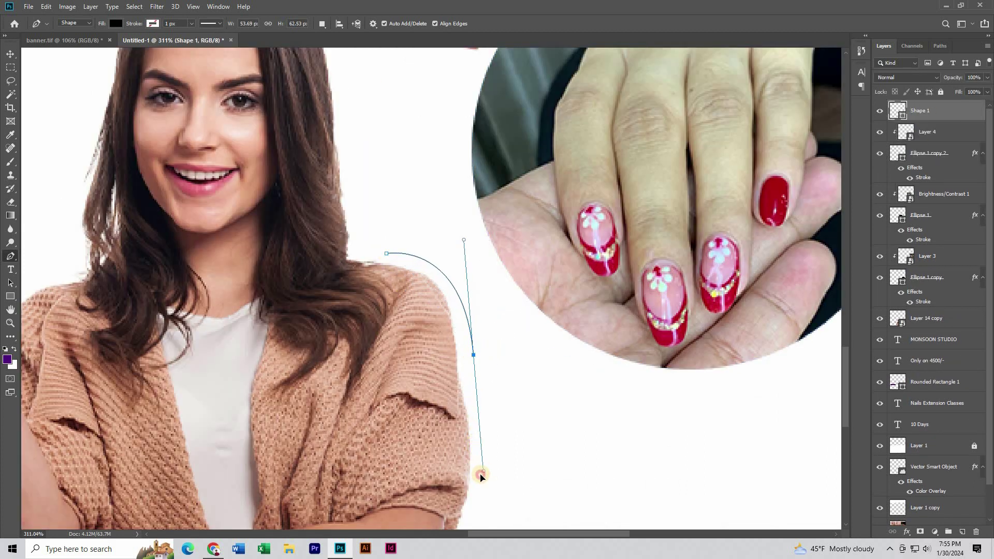
Give the curved shape no fill and a purple stroke 2 px wide.
{"action": "left_click", "coordinate": [113, 24]}
{"action": "left_click", "coordinate": [70, 43]}
{"action": "left_click", "coordinate": [152, 23]}
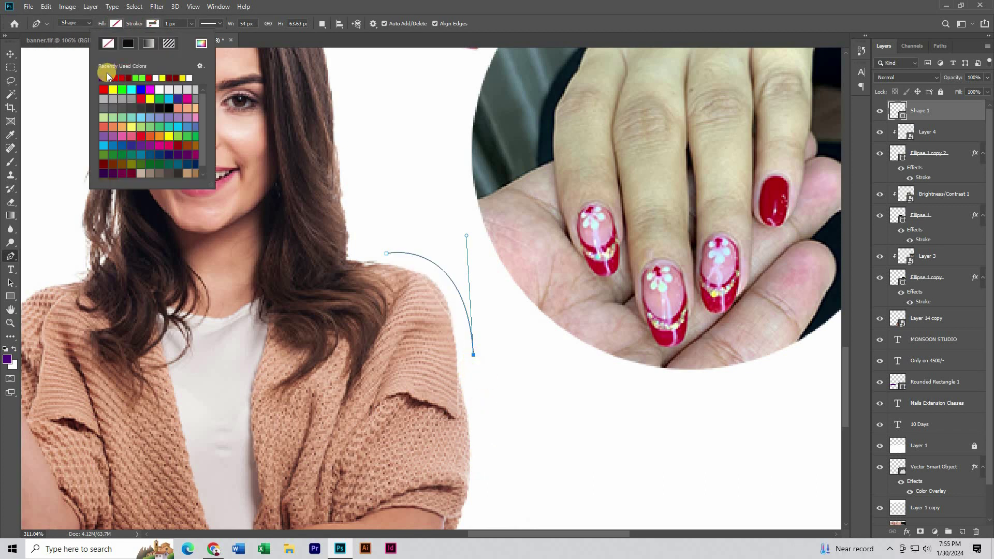
{"action": "left_click", "coordinate": [103, 78]}
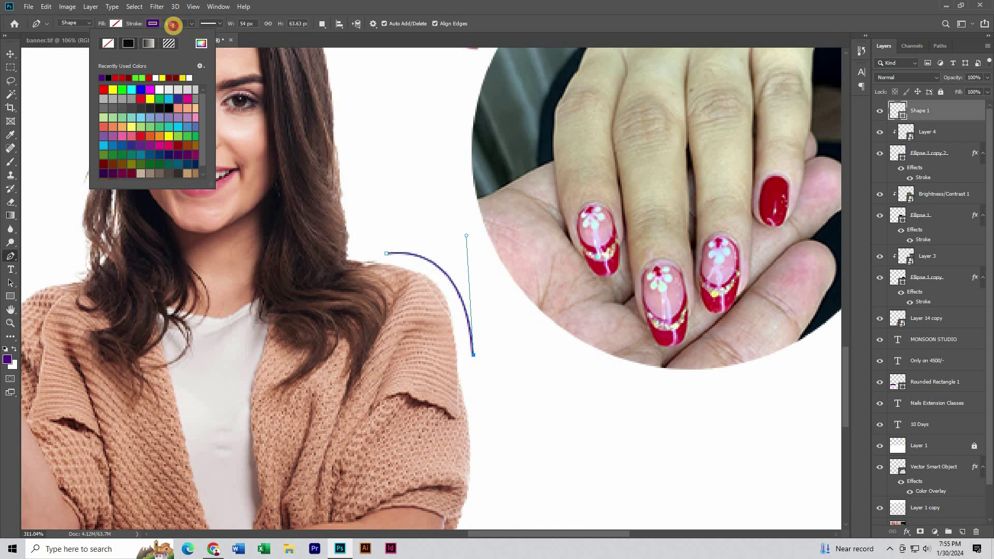
{"action": "left_click", "coordinate": [173, 25]}
{"action": "type", "text": "2"}
{"action": "key", "text": "Return"}
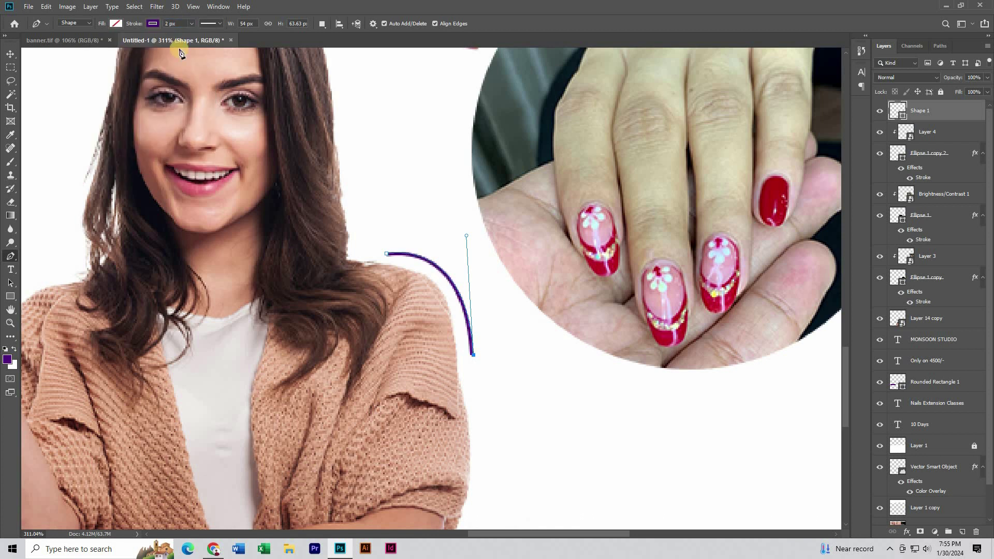
Set the curve's stroke caps to round and return to the Move tool.
{"action": "left_click", "coordinate": [211, 24]}
{"action": "left_click", "coordinate": [221, 130]}
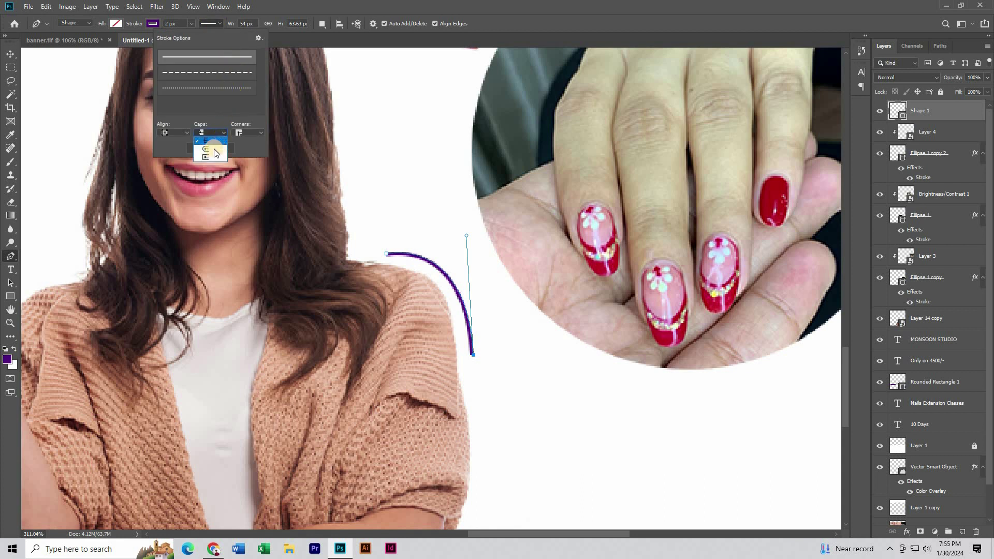
{"action": "left_click", "coordinate": [207, 149]}
{"action": "left_click", "coordinate": [12, 55]}
{"action": "scroll", "coordinate": [483, 223], "scroll_direction": "down", "scroll_amount": 9}
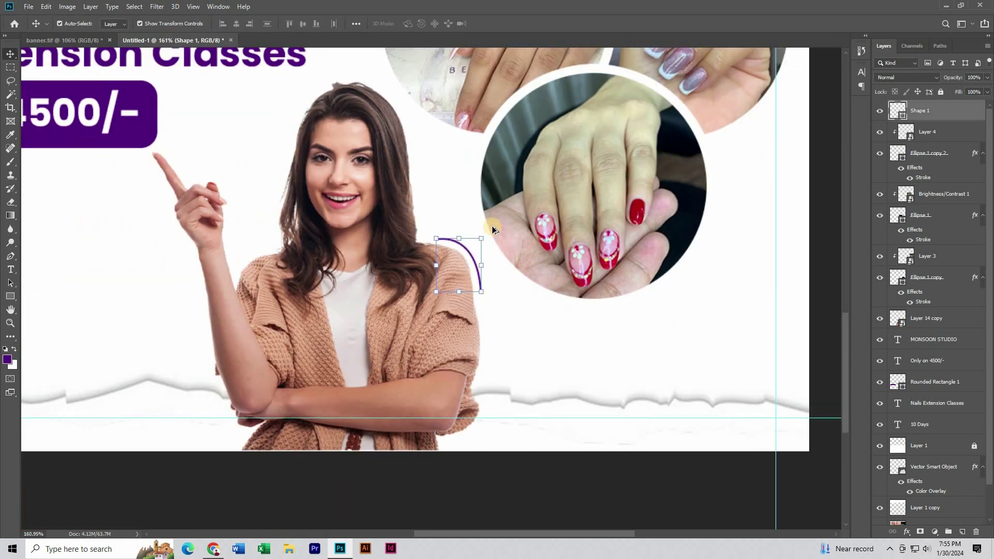
Draw an open curved path about 24 x 54 px with the Pen tool around the outer side of the woman's raised hand.
{"action": "scroll", "coordinate": [249, 282], "scroll_direction": "up", "scroll_amount": 3}
{"action": "key", "text": "p"}
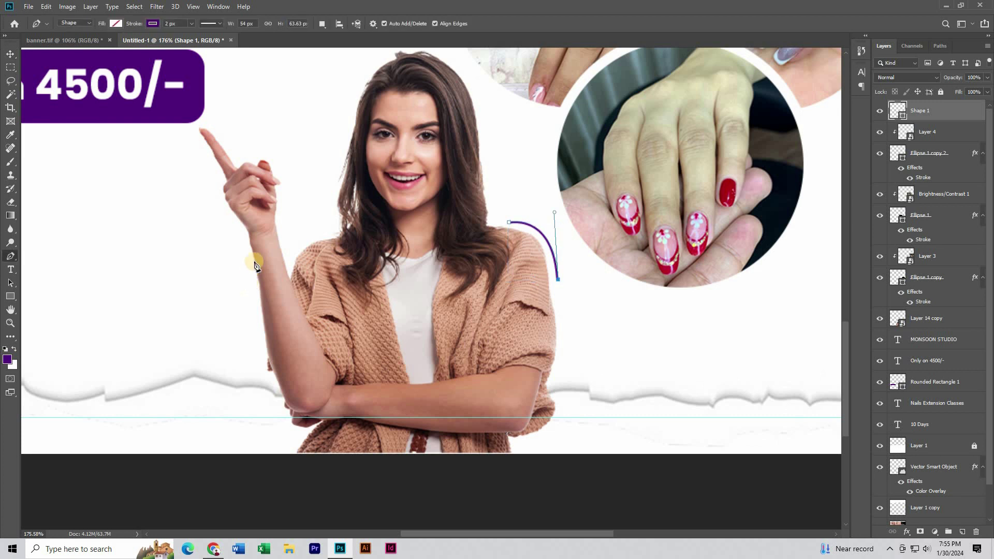
{"action": "scroll", "coordinate": [262, 241], "scroll_direction": "up", "scroll_amount": 2}
{"action": "scroll", "coordinate": [196, 169], "scroll_direction": "up", "scroll_amount": 2}
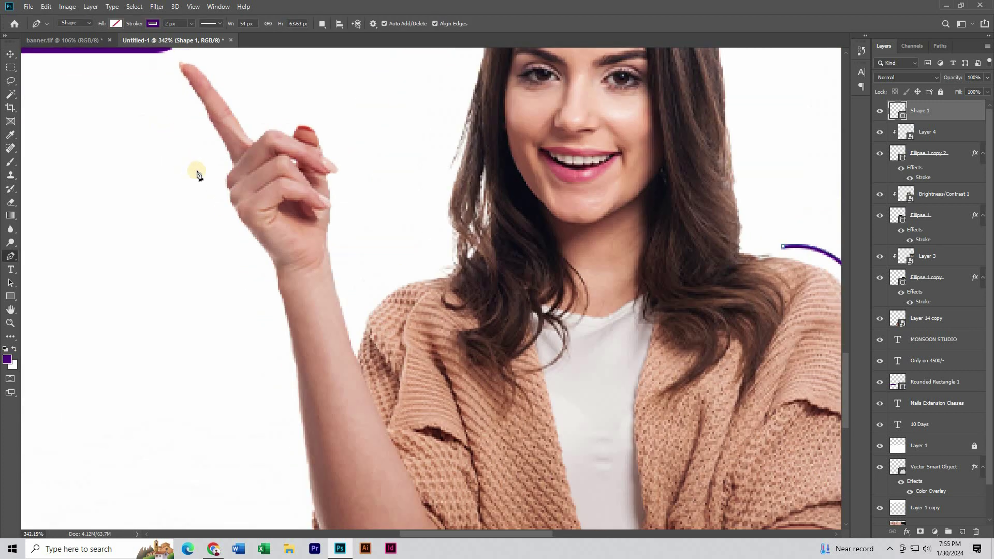
{"action": "left_click", "coordinate": [213, 184]}
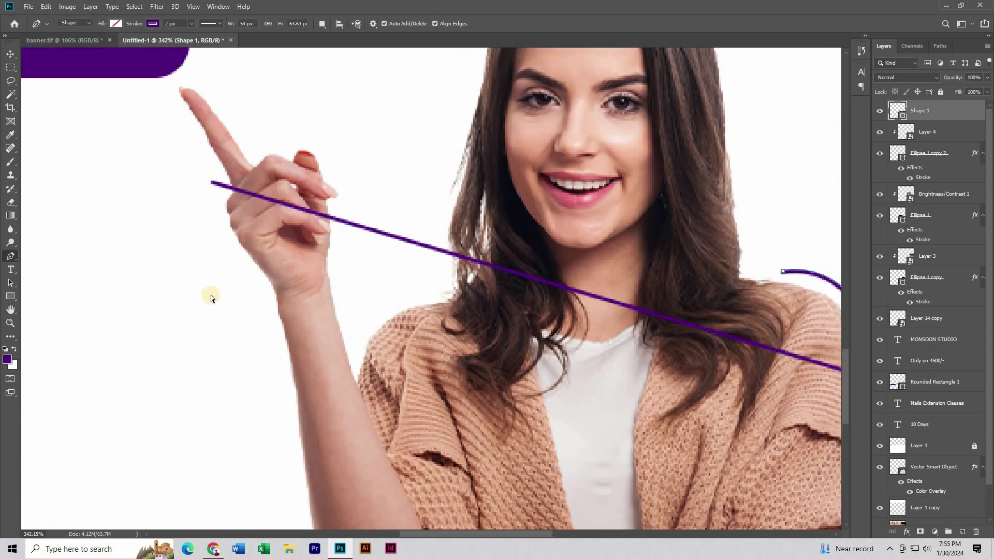
{"action": "key", "text": "ctrl+z"}
{"action": "scroll", "coordinate": [255, 211], "scroll_direction": "down", "scroll_amount": 3}
{"action": "scroll", "coordinate": [255, 211], "scroll_direction": "up", "scroll_amount": 2}
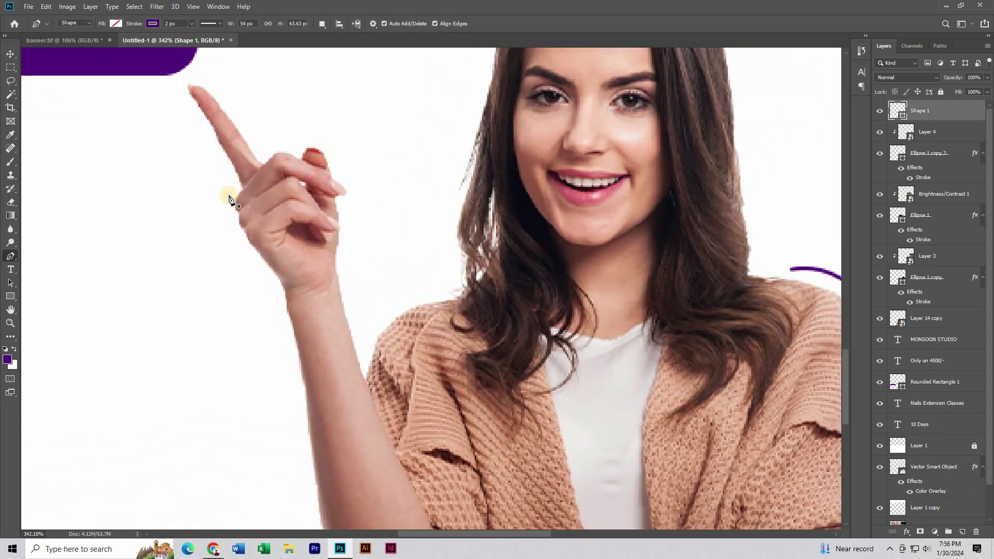
{"action": "left_click", "coordinate": [223, 186]}
{"action": "left_click_drag", "start_coordinate": [262, 281], "coordinate": [323, 327]}
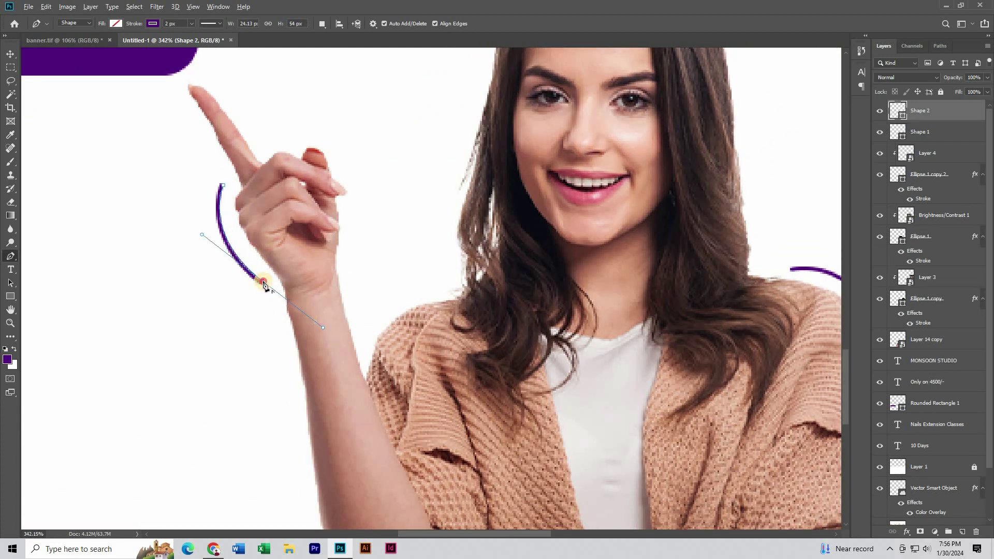
{"action": "scroll", "coordinate": [327, 238], "scroll_direction": "down", "scroll_amount": 2}
{"action": "left_click", "coordinate": [10, 54]}
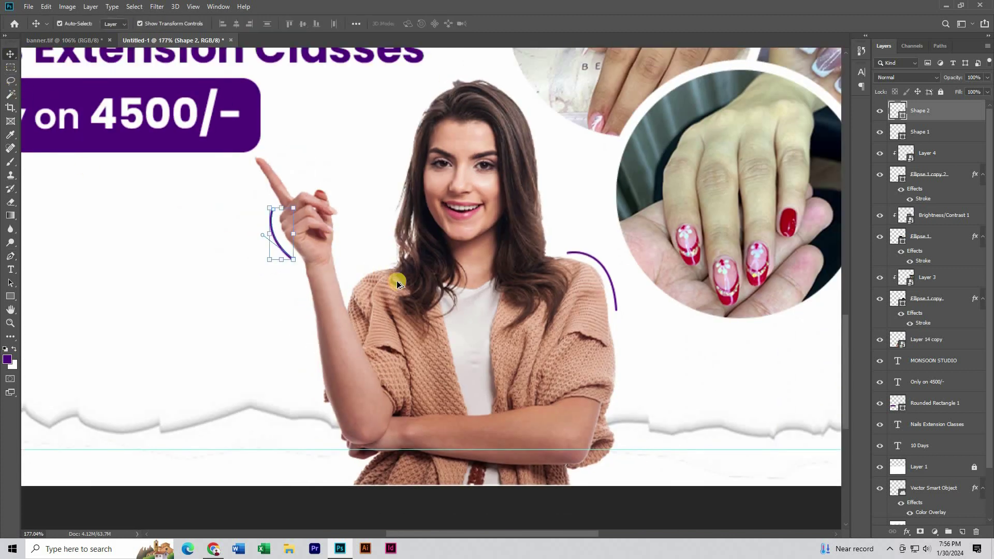
Deselect the curve and examine both purple accent lines up close and within the whole post.
{"action": "scroll", "coordinate": [396, 281], "scroll_direction": "down", "scroll_amount": 2}
{"action": "left_click", "coordinate": [69, 269]}
{"action": "scroll", "coordinate": [388, 293], "scroll_direction": "down", "scroll_amount": 1}
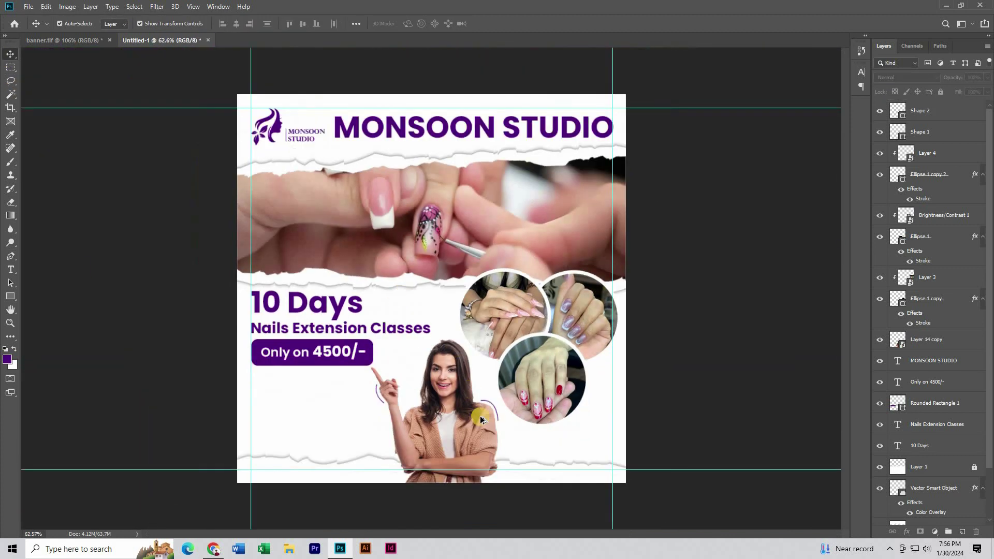
{"action": "scroll", "coordinate": [470, 399], "scroll_direction": "up", "scroll_amount": 1}
{"action": "scroll", "coordinate": [471, 399], "scroll_direction": "down", "scroll_amount": 3}
{"action": "scroll", "coordinate": [348, 376], "scroll_direction": "down", "scroll_amount": 2}
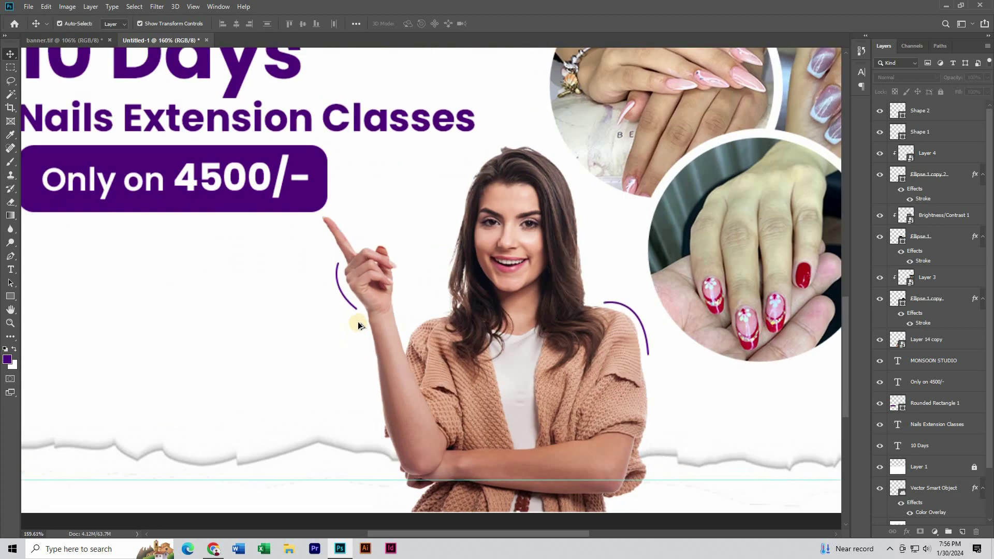
{"action": "scroll", "coordinate": [371, 295], "scroll_direction": "down", "scroll_amount": 2}
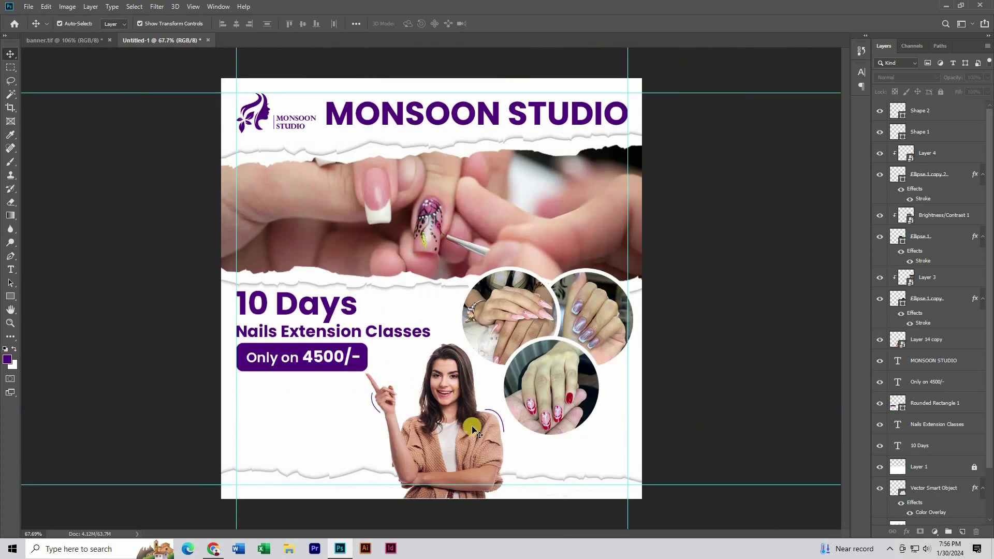
{"action": "scroll", "coordinate": [462, 391], "scroll_direction": "up", "scroll_amount": 2}
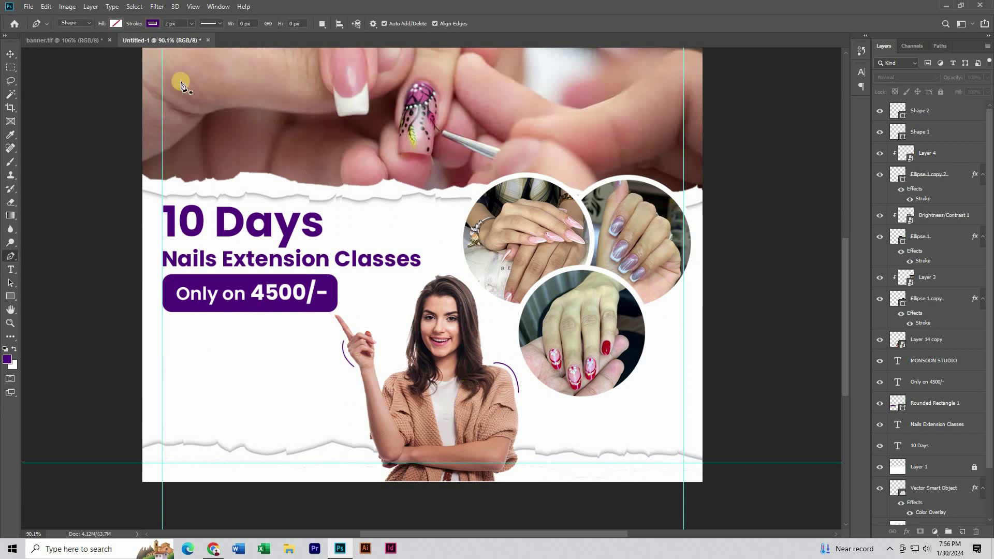
Set the Pen tool's shape options to a purple fill and no stroke.
{"action": "left_click", "coordinate": [152, 24]}
{"action": "left_click", "coordinate": [110, 43]}
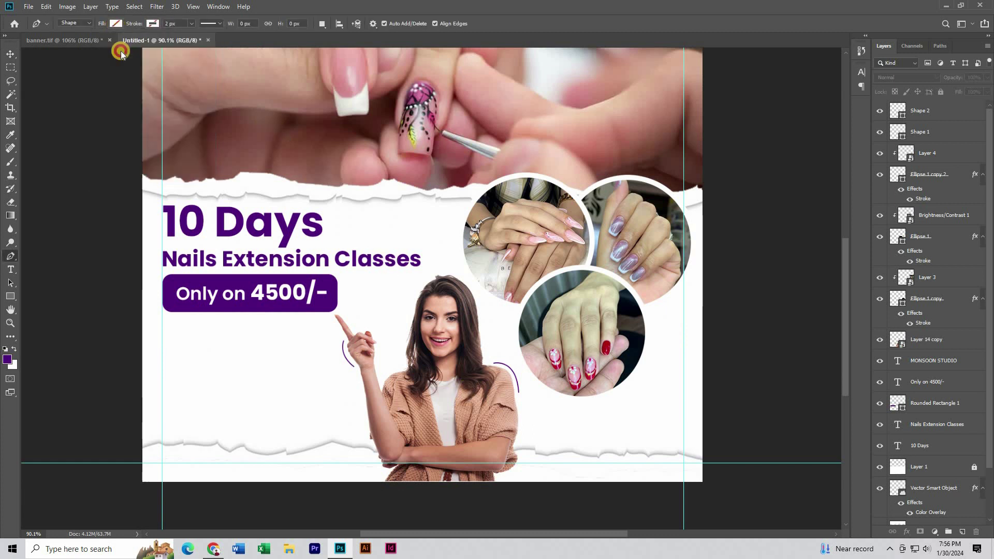
{"action": "left_click", "coordinate": [116, 23]}
{"action": "left_click", "coordinate": [68, 78]}
{"action": "left_click", "coordinate": [548, 18]}
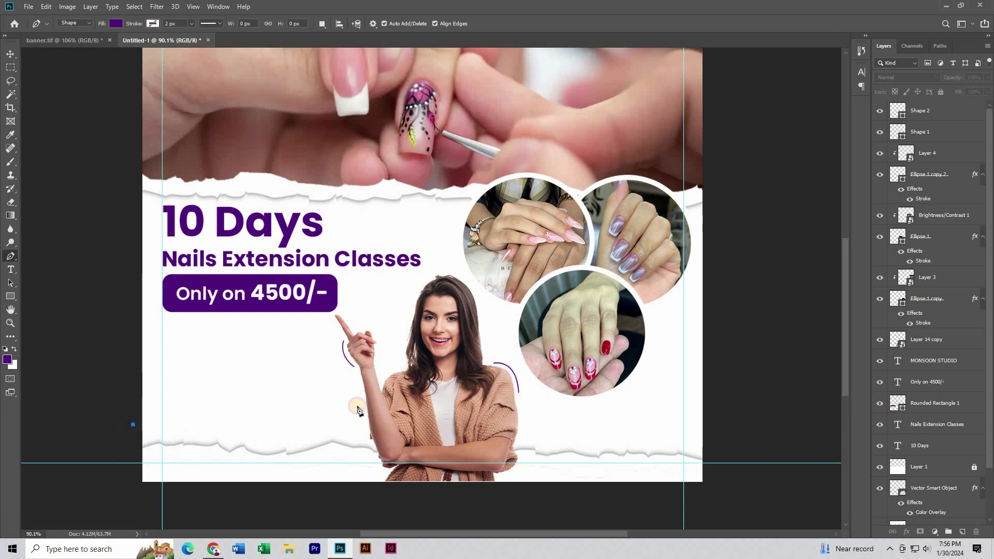
Draw a closed wave-topped shape about 1264 x 236 px with the Pen tool across the bottom of the post, extending past the canvas edges.
{"action": "left_click_drag", "start_coordinate": [357, 409], "coordinate": [506, 475]}
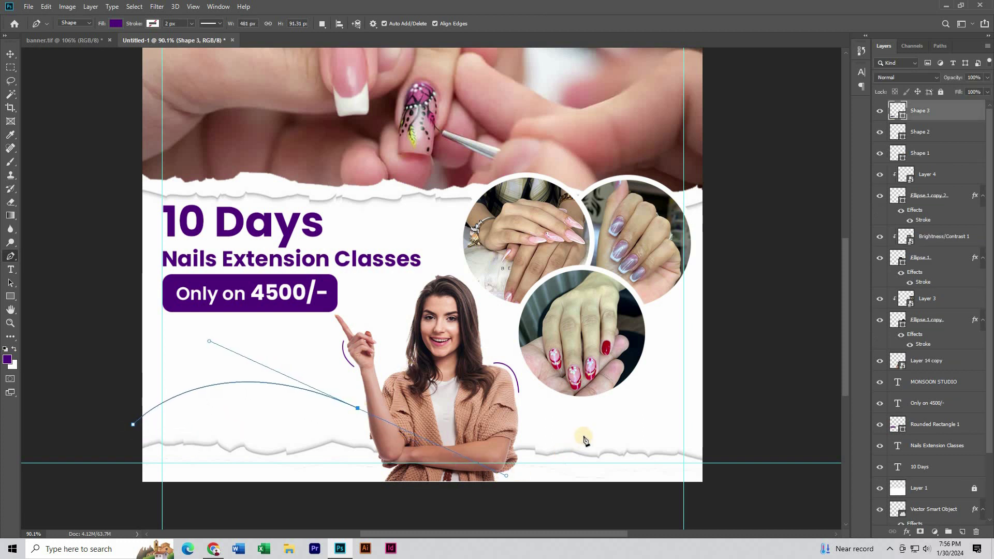
{"action": "mouse_move", "coordinate": [584, 425]}
{"action": "left_mouse_down"}
{"action": "mouse_move", "coordinate": [602, 412]}
{"action": "mouse_move", "coordinate": [595, 424]}
{"action": "left_mouse_up"}
{"action": "left_click_drag", "start_coordinate": [721, 430], "coordinate": [767, 482]}
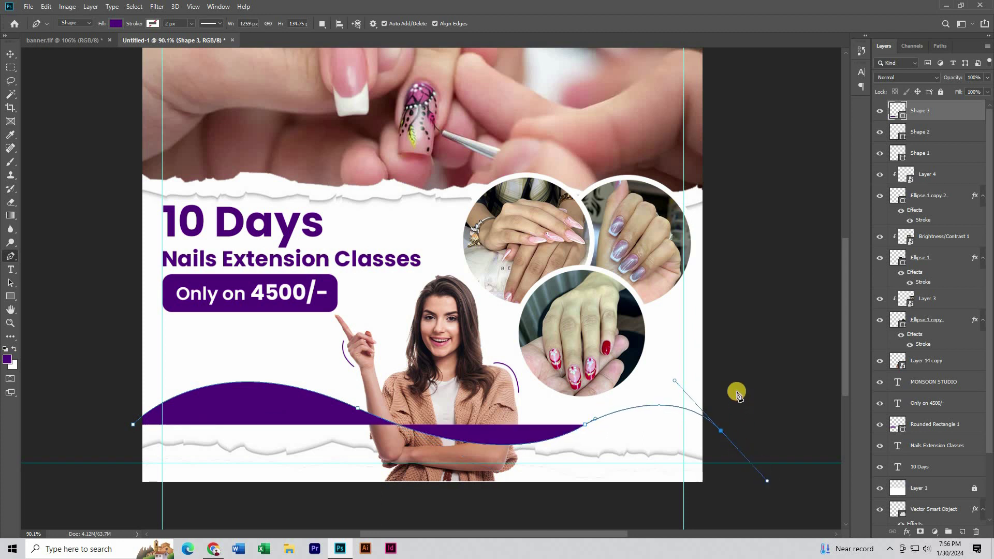
{"action": "scroll", "coordinate": [732, 397], "scroll_direction": "down", "scroll_amount": 2}
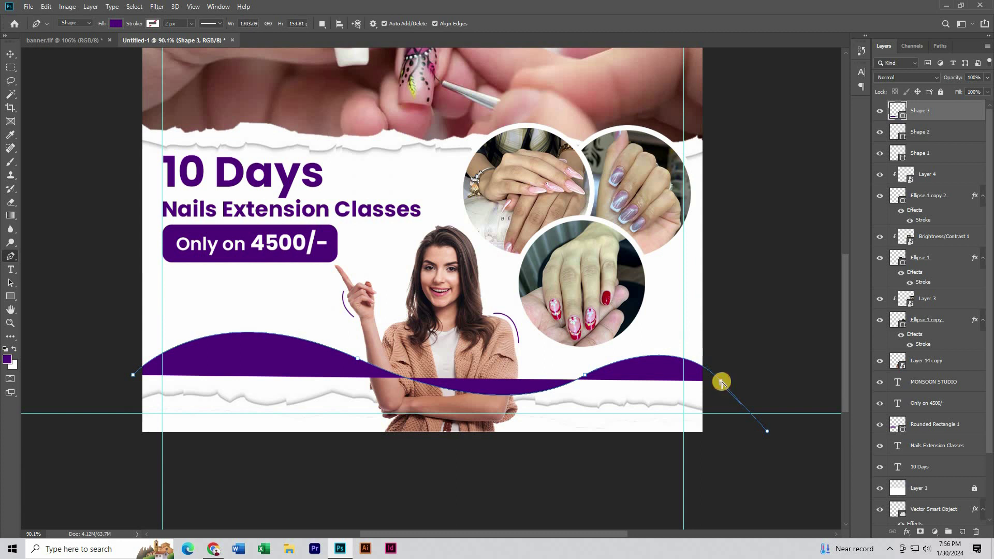
{"action": "key", "text": "ctrl+z"}
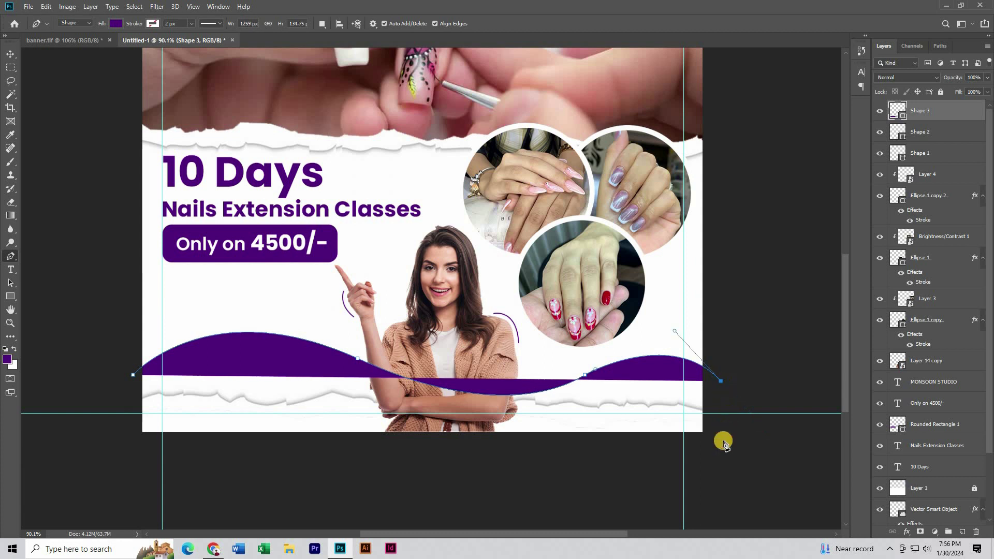
{"action": "left_click", "coordinate": [723, 443]}
{"action": "left_click", "coordinate": [134, 441]}
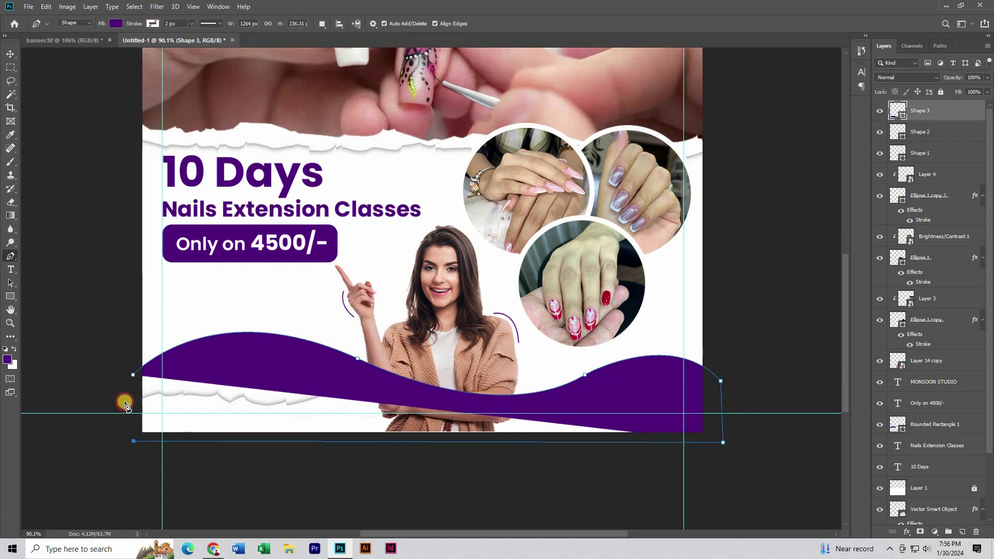
{"action": "left_click", "coordinate": [134, 376]}
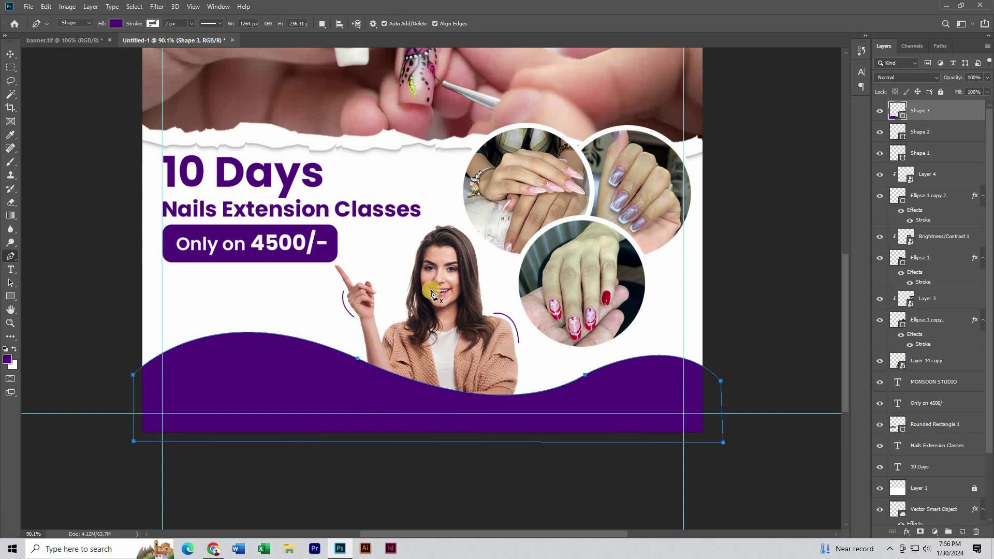
{"action": "scroll", "coordinate": [433, 290], "scroll_direction": "down", "scroll_amount": 2}
{"action": "left_click", "coordinate": [11, 55]}
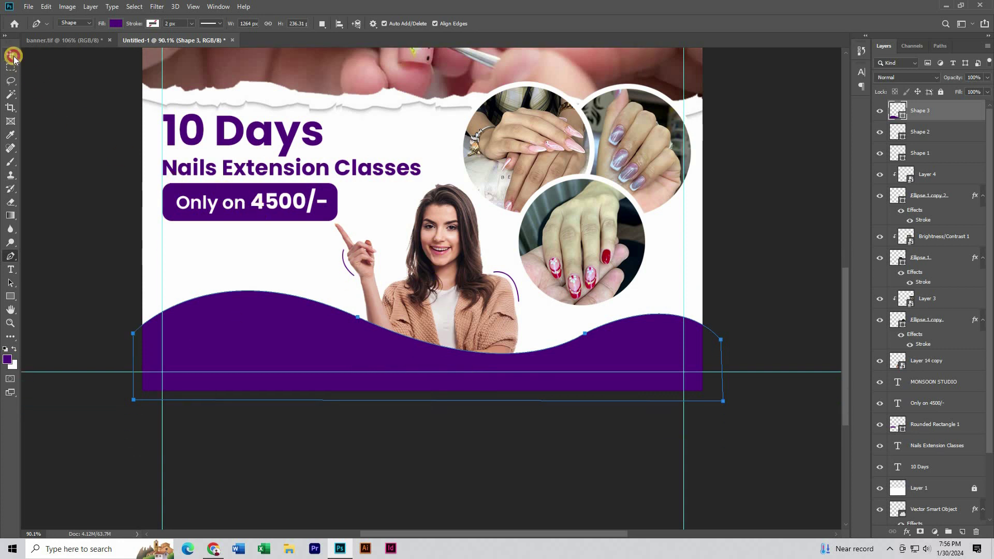
Move the purple wave shape slightly left and widen it to about 104.6% so it covers the full canvas width.
{"action": "left_click", "coordinate": [259, 293]}
{"action": "scroll", "coordinate": [359, 312], "scroll_direction": "down", "scroll_amount": 4}
{"action": "scroll", "coordinate": [400, 459], "scroll_direction": "up", "scroll_amount": 2}
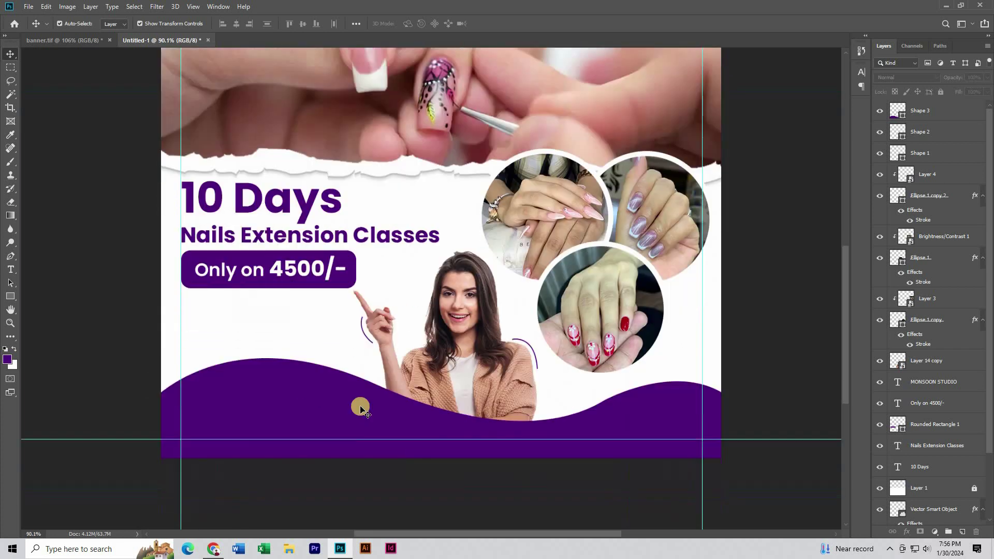
{"action": "left_click_drag", "start_coordinate": [341, 410], "coordinate": [320, 408]}
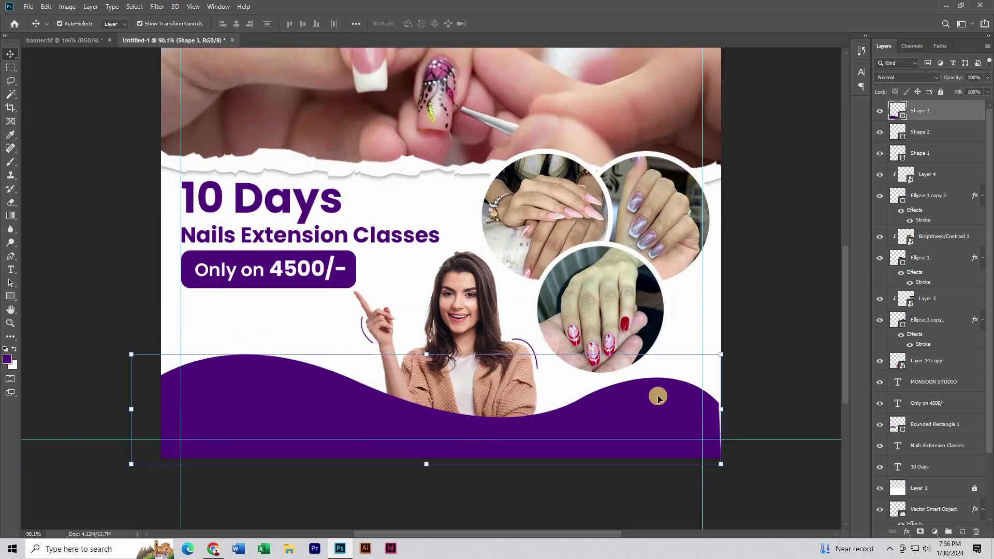
{"action": "left_click_drag", "start_coordinate": [721, 411], "coordinate": [672, 418]}
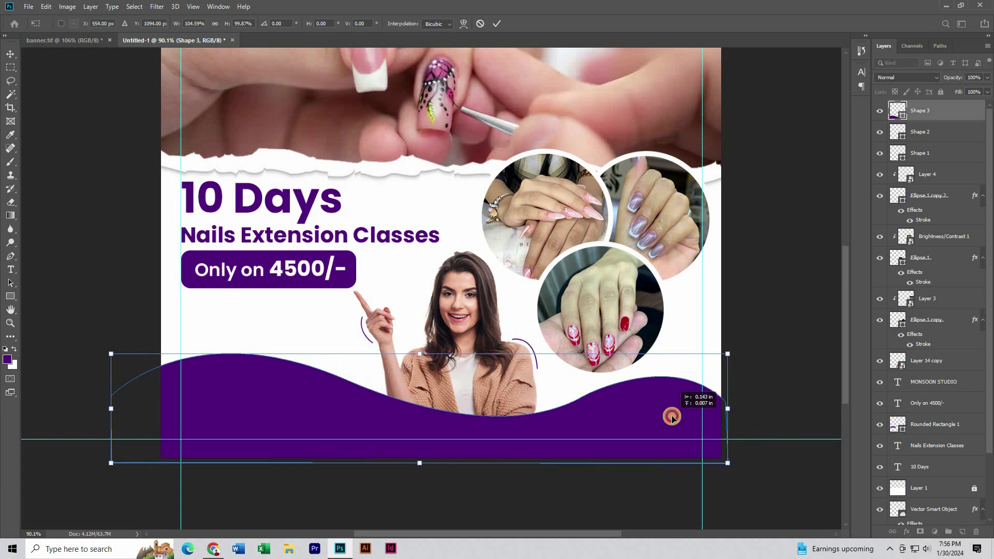
{"action": "key", "text": "Return"}
{"action": "scroll", "coordinate": [452, 316], "scroll_direction": "down", "scroll_amount": 5}
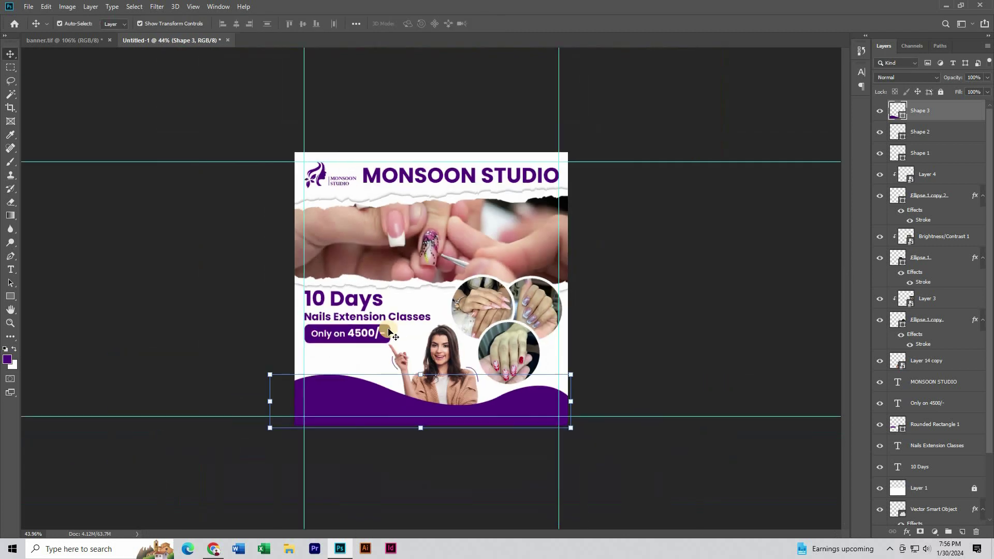
{"action": "left_click", "coordinate": [302, 314]}
{"action": "left_click", "coordinate": [264, 309]}
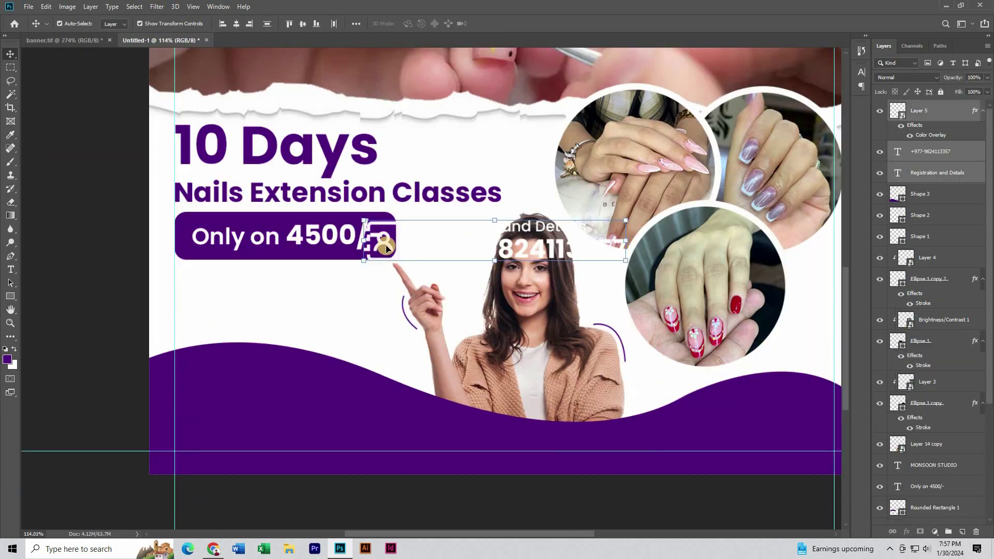
Place the contact icon, "Registration and Details" line and phone number on the lower-left part of the purple wave.
{"action": "left_click_drag", "start_coordinate": [388, 247], "coordinate": [201, 434]}
{"action": "scroll", "coordinate": [196, 421], "scroll_direction": "down", "scroll_amount": 6}
{"action": "left_click", "coordinate": [386, 503]}
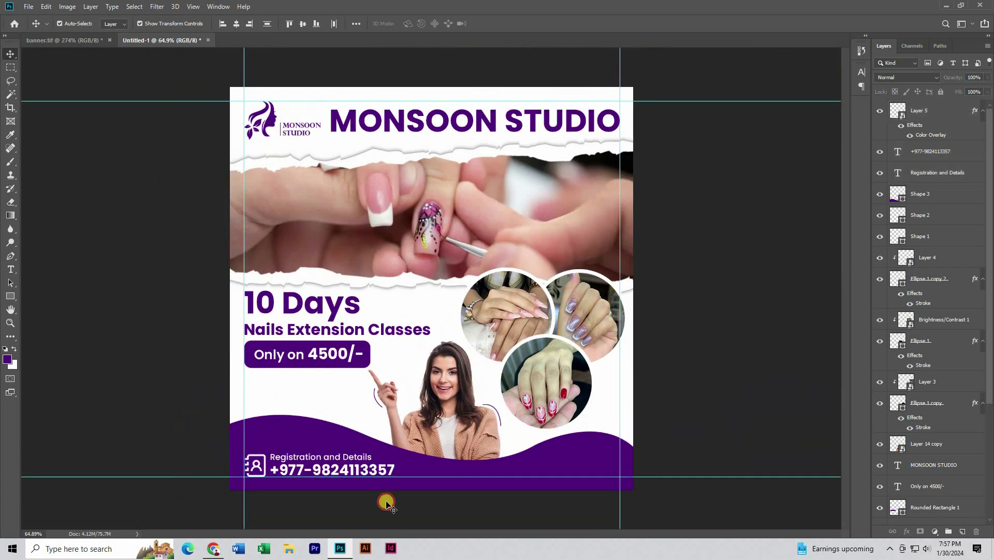
Place the Facebook and Instagram icons with their account names on the wave's right end and scale them down against the right guide.
{"action": "scroll", "coordinate": [383, 486], "scroll_direction": "up", "scroll_amount": 5}
{"action": "left_click_drag", "start_coordinate": [515, 468], "coordinate": [314, 397]}
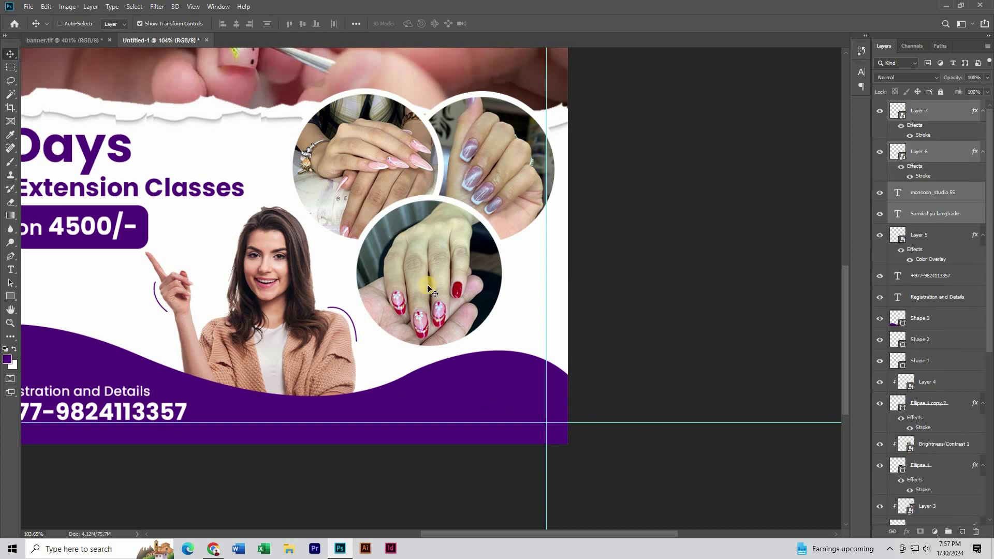
{"action": "scroll", "coordinate": [293, 207], "scroll_direction": "down", "scroll_amount": 2}
{"action": "left_click_drag", "start_coordinate": [288, 217], "coordinate": [458, 358]}
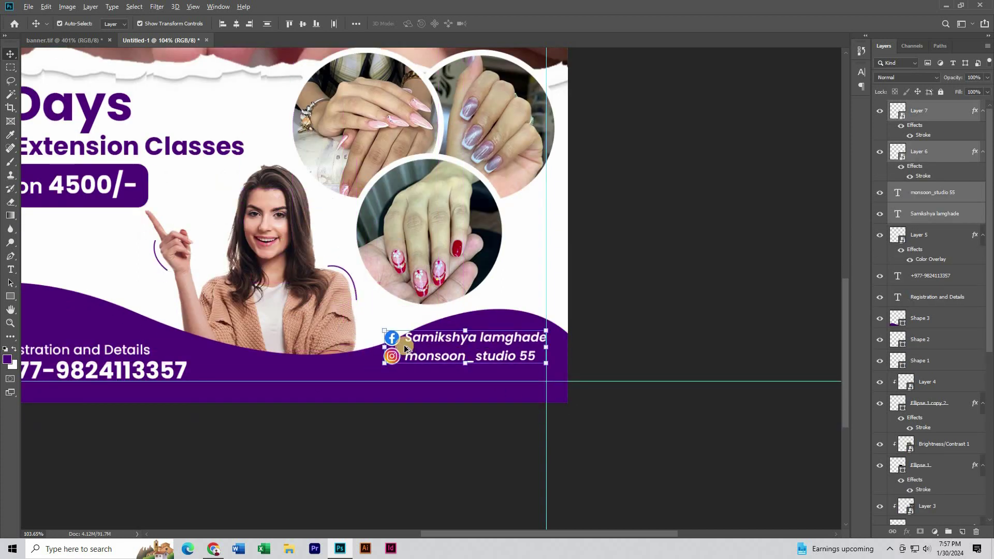
{"action": "scroll", "coordinate": [391, 336], "scroll_direction": "up", "scroll_amount": 2}
{"action": "key", "text": "ctrl+t"}
{"action": "left_click_drag", "start_coordinate": [392, 335], "coordinate": [416, 337]}
{"action": "key", "text": "Return"}
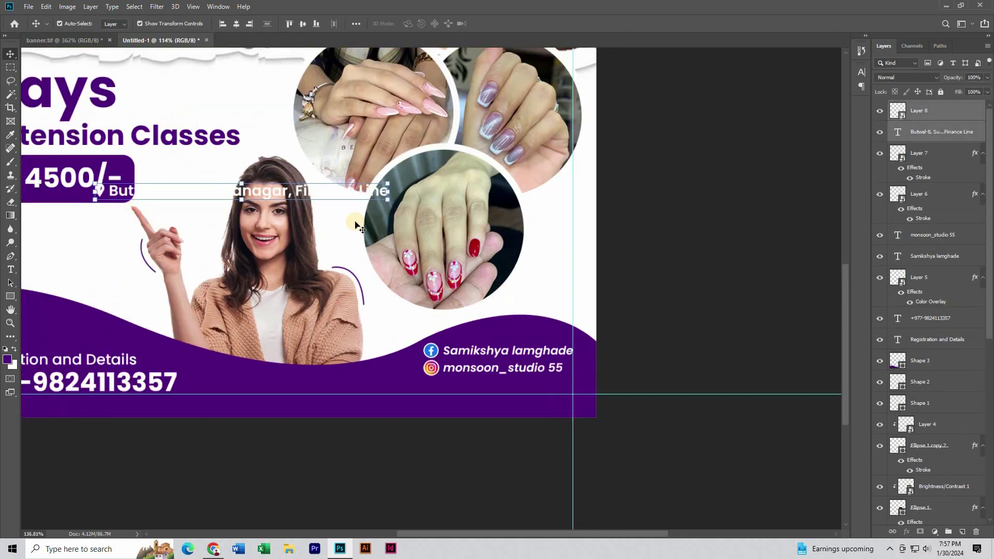
Place the location pin and address line under the social accounts and scale them down, keeping them against the right guide.
{"action": "scroll", "coordinate": [321, 176], "scroll_direction": "up", "scroll_amount": 2}
{"action": "left_click_drag", "start_coordinate": [321, 176], "coordinate": [543, 412]}
{"action": "left_click", "coordinate": [235, 406]}
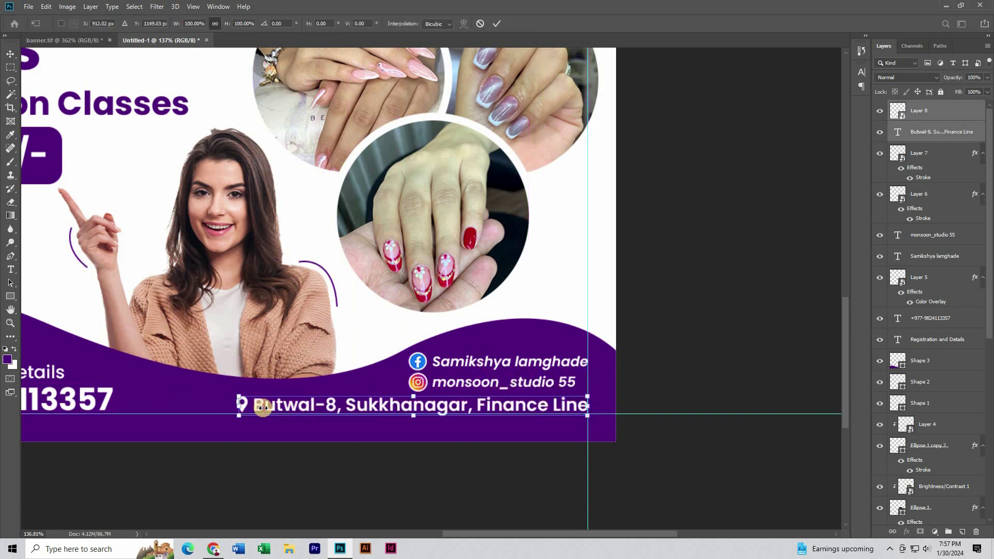
{"action": "left_click_drag", "start_coordinate": [263, 407], "coordinate": [286, 407]}
{"action": "double_click", "coordinate": [439, 408]}
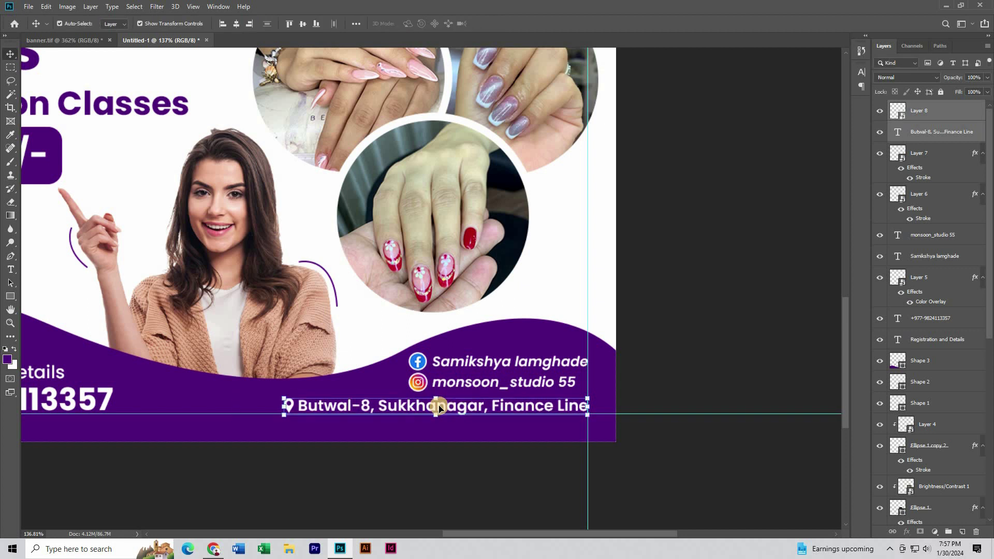
{"action": "scroll", "coordinate": [538, 365], "scroll_direction": "down", "scroll_amount": 4}
{"action": "left_click", "coordinate": [693, 381]}
{"action": "scroll", "coordinate": [524, 372], "scroll_direction": "down", "scroll_amount": 2}
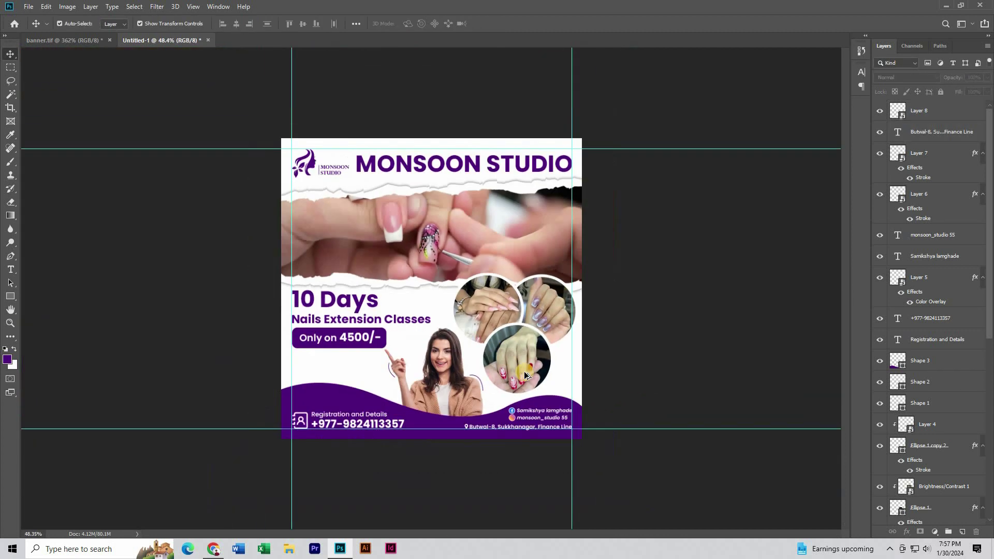
Move the pointing-hand icon from beside the class title to the empty area below the "Only on 4500/-" box.
{"action": "scroll", "coordinate": [525, 375], "scroll_direction": "up", "scroll_amount": 1}
{"action": "scroll", "coordinate": [416, 397], "scroll_direction": "up", "scroll_amount": 1}
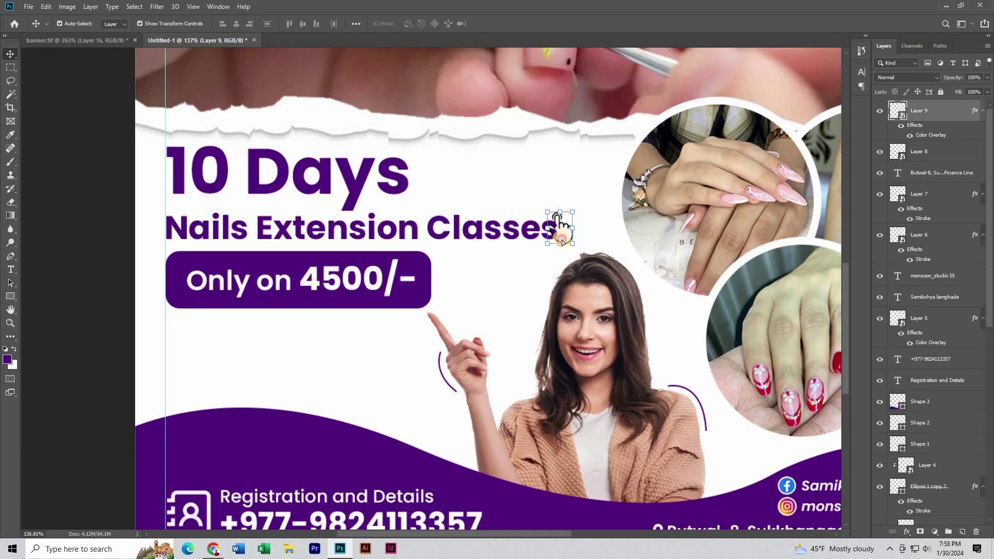
{"action": "left_click_drag", "start_coordinate": [562, 228], "coordinate": [293, 331]}
{"action": "scroll", "coordinate": [293, 325], "scroll_direction": "down", "scroll_amount": 1}
{"action": "left_click", "coordinate": [205, 316]}
Duplicate the purple price box below the pointing-hand icon and restyle the copy with no fill and a black 3 px stroke.
{"action": "scroll", "coordinate": [273, 292], "scroll_direction": "up", "scroll_amount": 4}
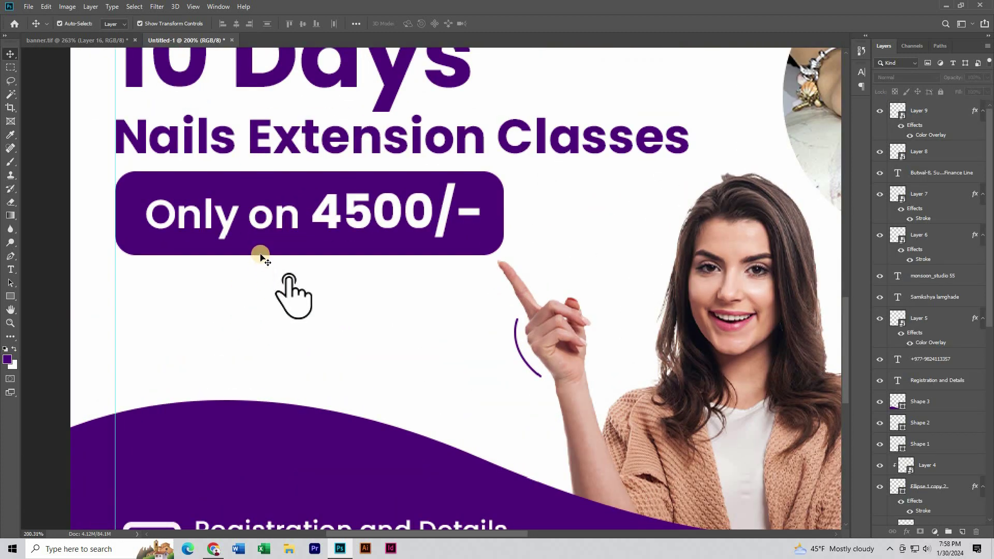
{"action": "left_click_drag", "start_coordinate": [260, 256], "coordinate": [287, 377]}
{"action": "key", "text": "u"}
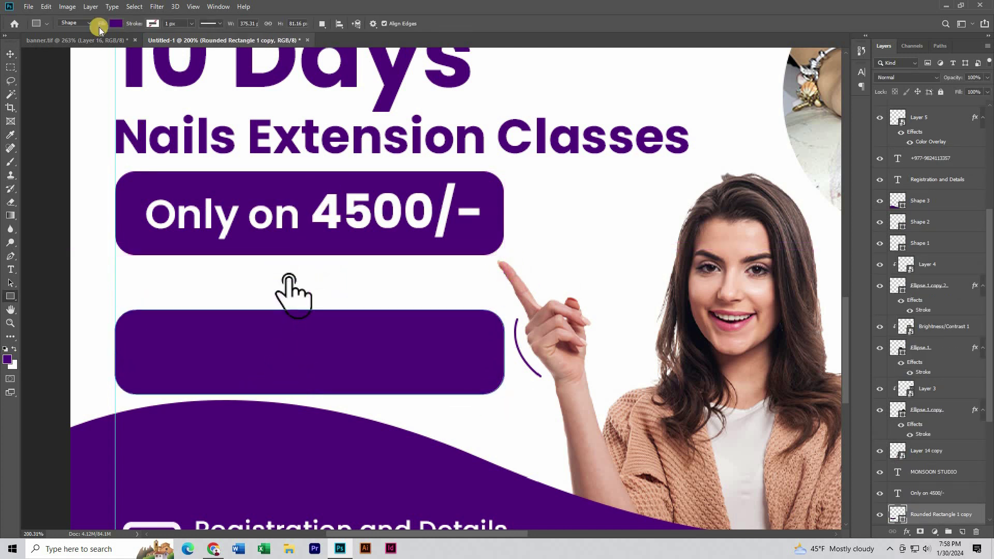
{"action": "left_click", "coordinate": [117, 23]}
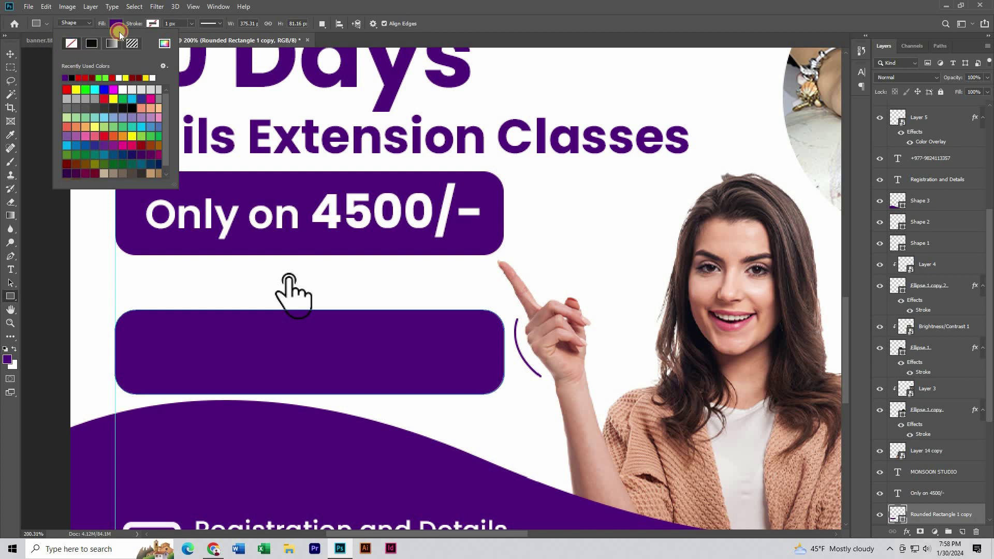
{"action": "left_click", "coordinate": [71, 43]}
{"action": "left_click", "coordinate": [152, 23]}
{"action": "left_click", "coordinate": [106, 78]}
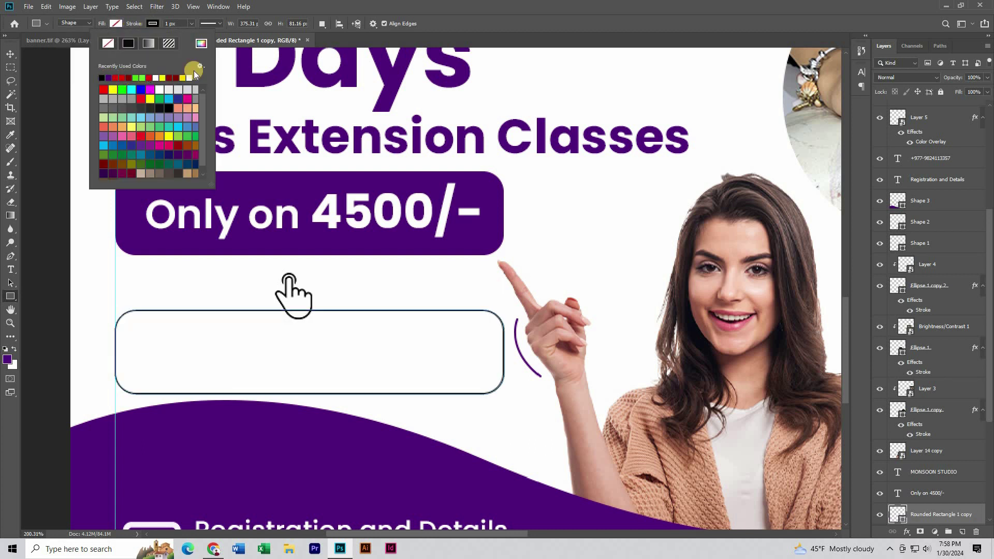
{"action": "left_click", "coordinate": [162, 23]}
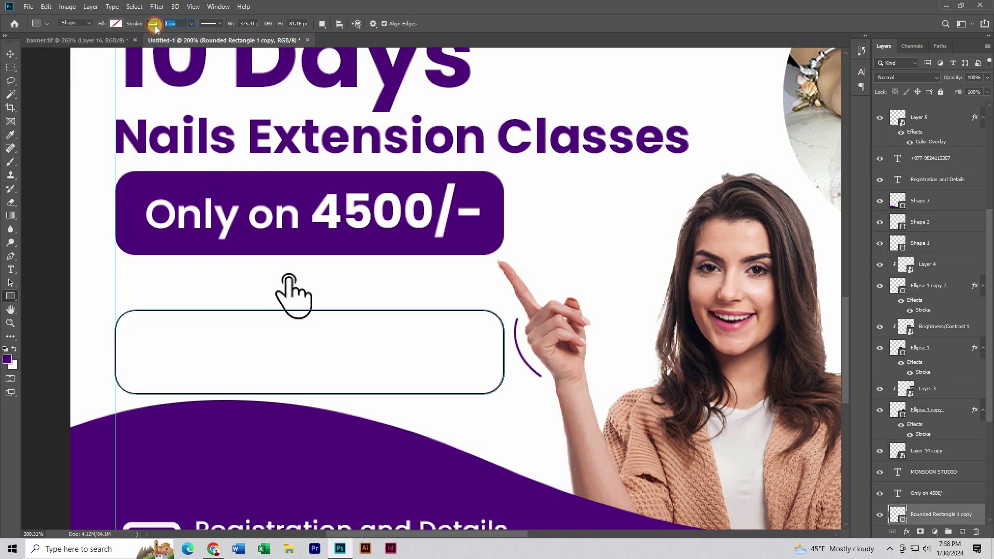
{"action": "key", "text": "Return"}
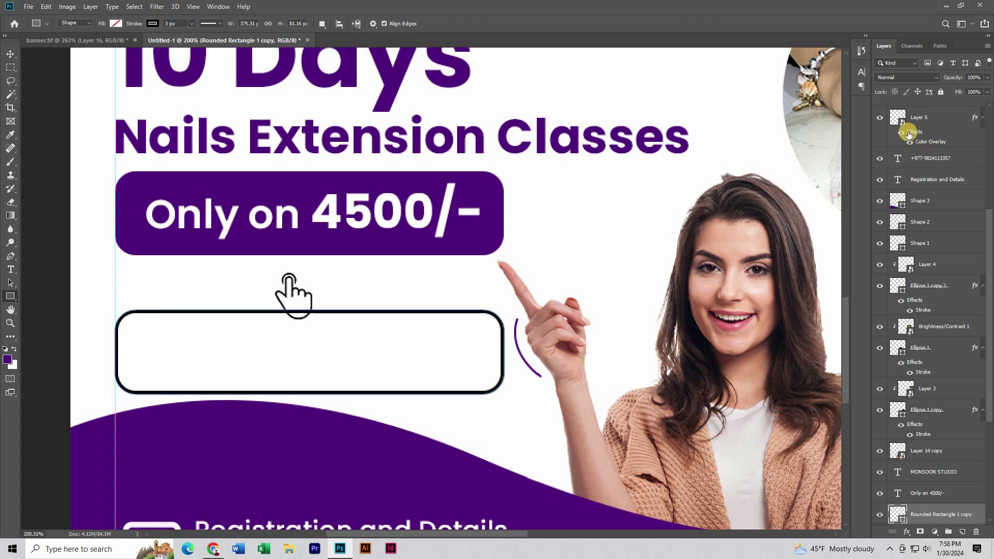
Set the outlined box's linked corner radii to 500 px for fully rounded, pill-shaped ends.
{"action": "left_click", "coordinate": [215, 8]}
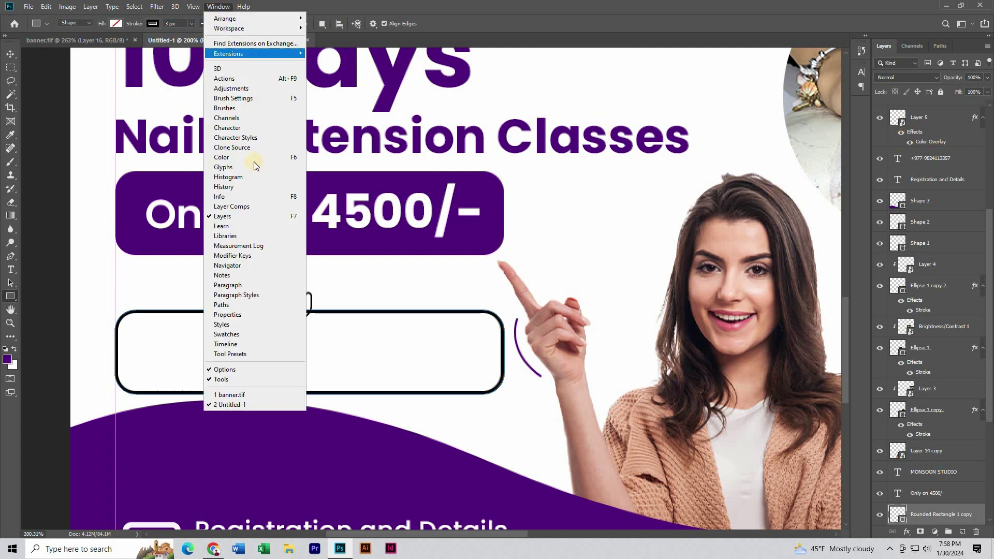
{"action": "left_click", "coordinate": [244, 316]}
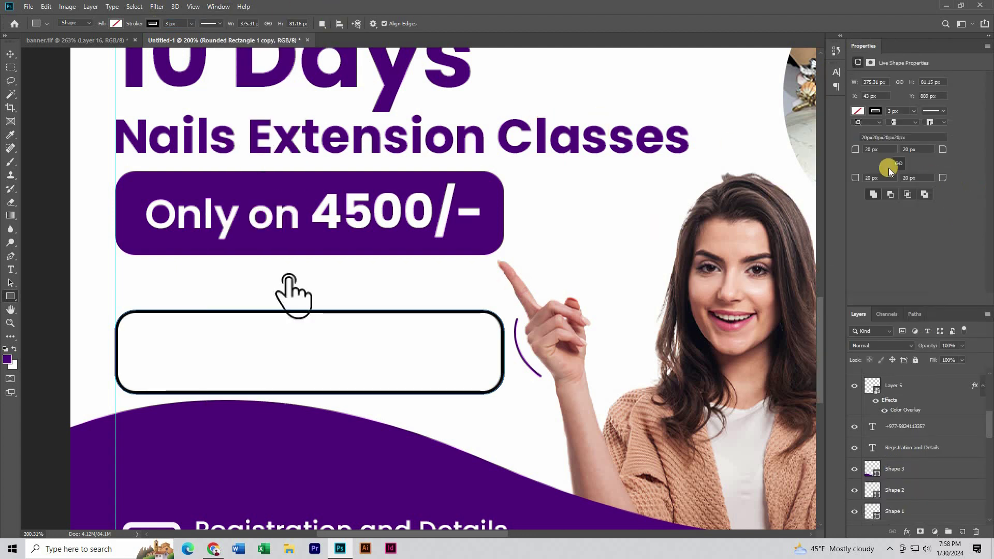
{"action": "left_click_drag", "start_coordinate": [884, 150], "coordinate": [822, 149]}
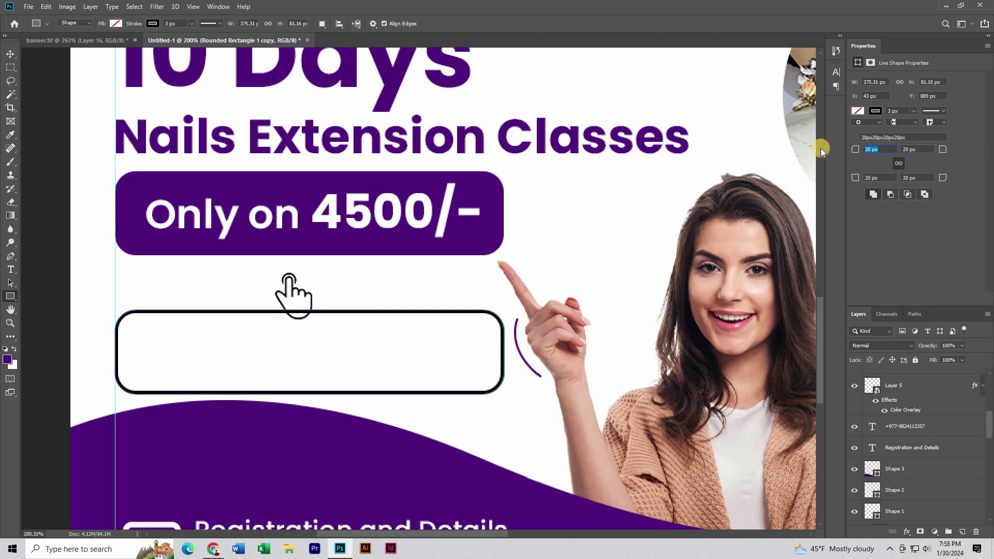
{"action": "type", "text": "500"}
{"action": "key", "text": "Return"}
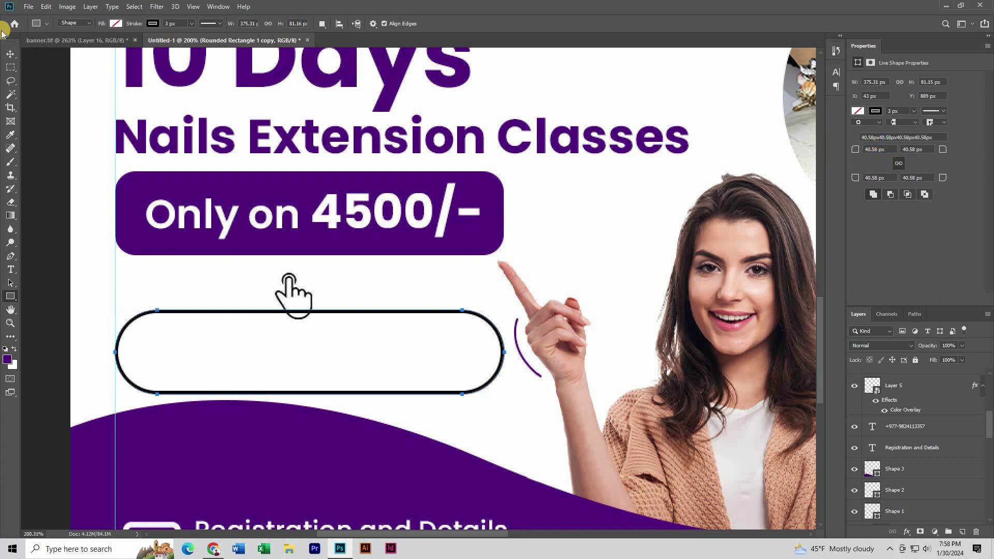
Scale the outlined pill down to about 178 x 45 px and position it just below the pointing-hand icon.
{"action": "key", "text": "ctrl+t"}
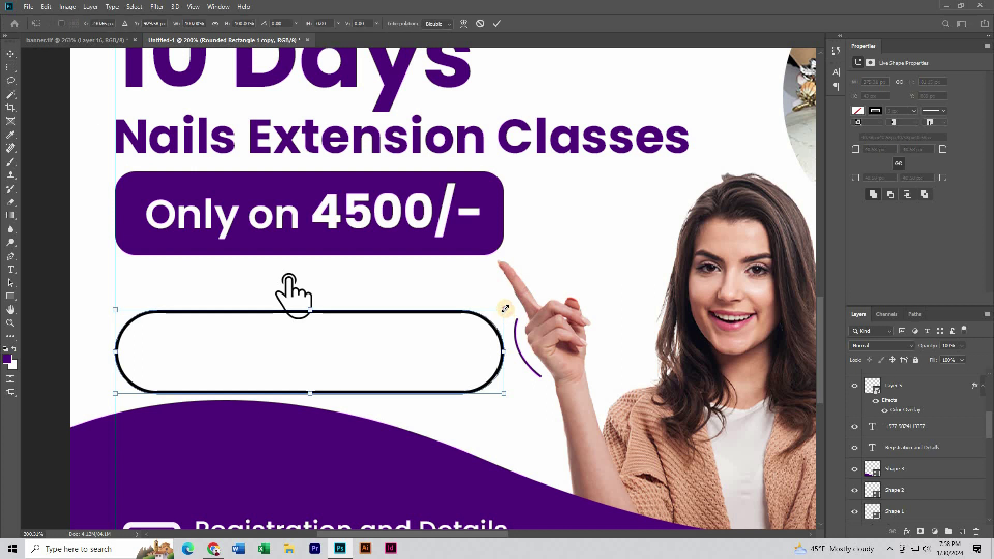
{"action": "left_click_drag", "start_coordinate": [504, 311], "coordinate": [402, 328]}
{"action": "key", "text": "Return"}
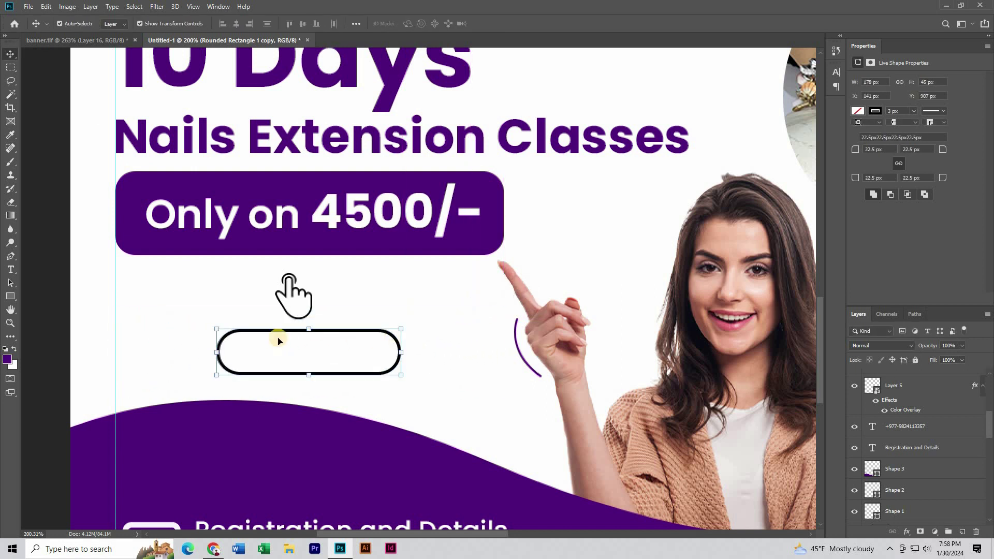
{"action": "scroll", "coordinate": [278, 338], "scroll_direction": "up", "scroll_amount": 1}
{"action": "scroll", "coordinate": [266, 358], "scroll_direction": "up", "scroll_amount": 5}
{"action": "left_click_drag", "start_coordinate": [278, 350], "coordinate": [266, 356]}
{"action": "scroll", "coordinate": [310, 282], "scroll_direction": "down", "scroll_amount": 5}
Duplicate the "Only on 4500/-" text onto the outlined pill and recolour the copy black.
{"action": "left_click_drag", "start_coordinate": [296, 223], "coordinate": [324, 373]}
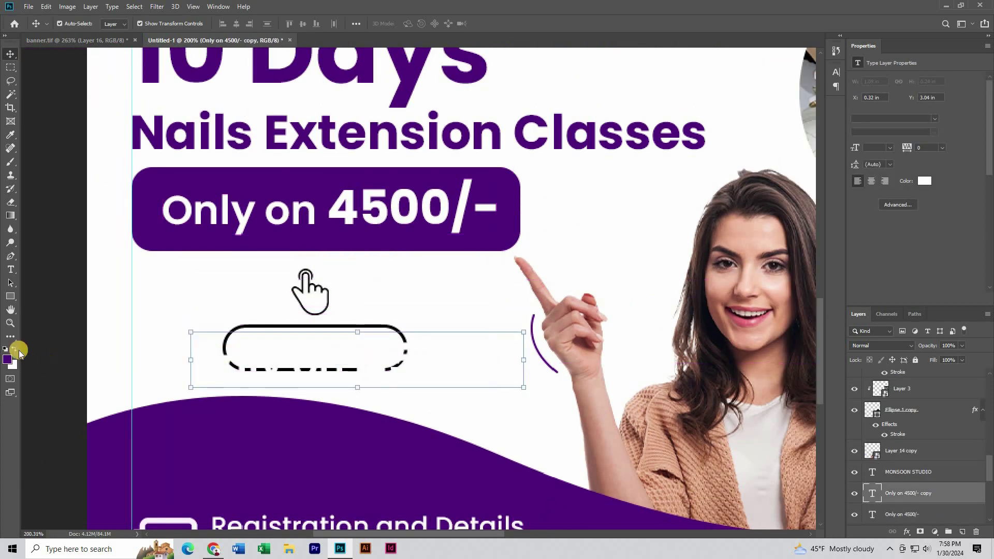
{"action": "left_click", "coordinate": [7, 350]}
{"action": "key", "text": "alt+BackSpace"}
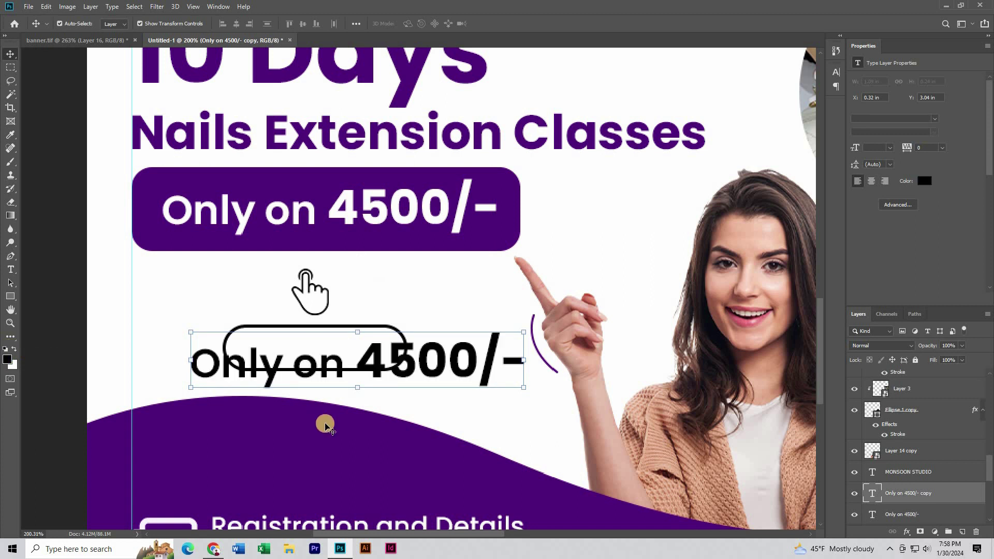
Replace the copied text with "Book Now".
{"action": "key", "text": "t"}
{"action": "left_click", "coordinate": [300, 374]}
{"action": "key", "text": "ctrl+a"}
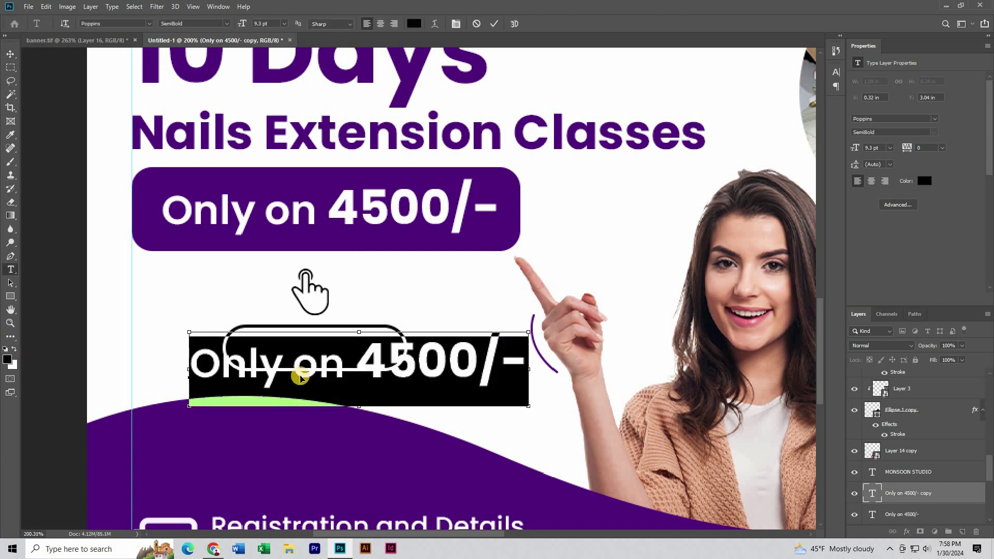
{"action": "type", "text": "Booo"}
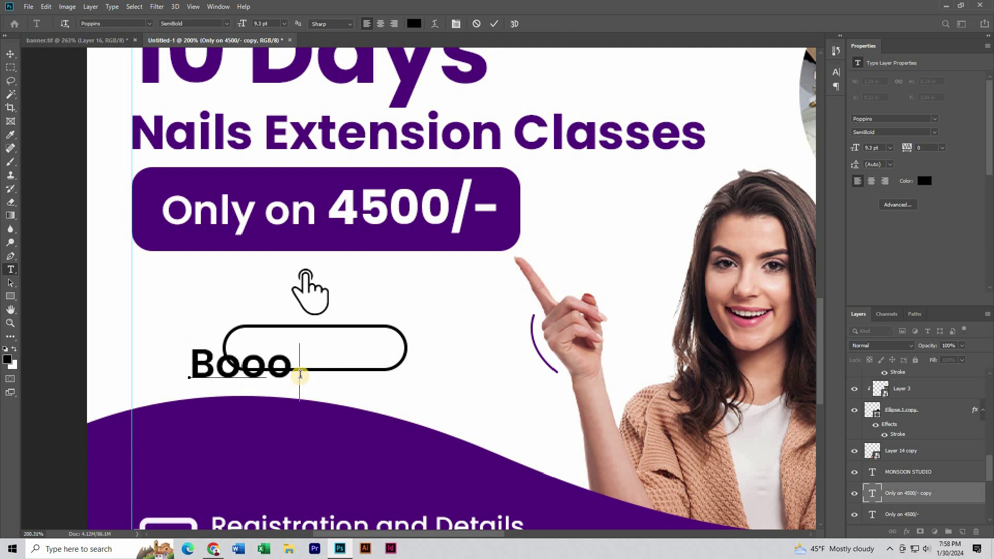
{"action": "key", "text": "BackSpace"}
{"action": "type", "text": "k No"}
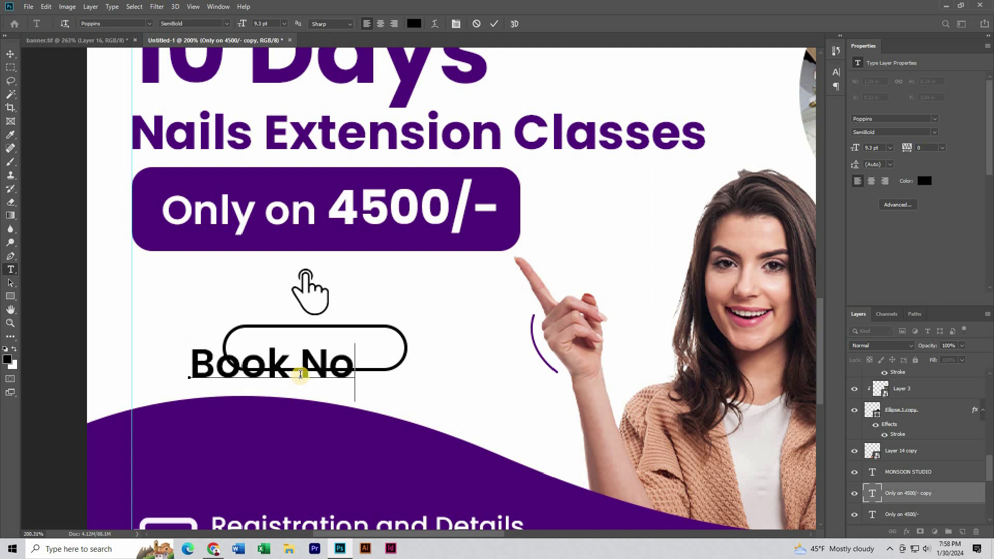
{"action": "type", "text": "w"}
{"action": "left_click", "coordinate": [10, 53]}
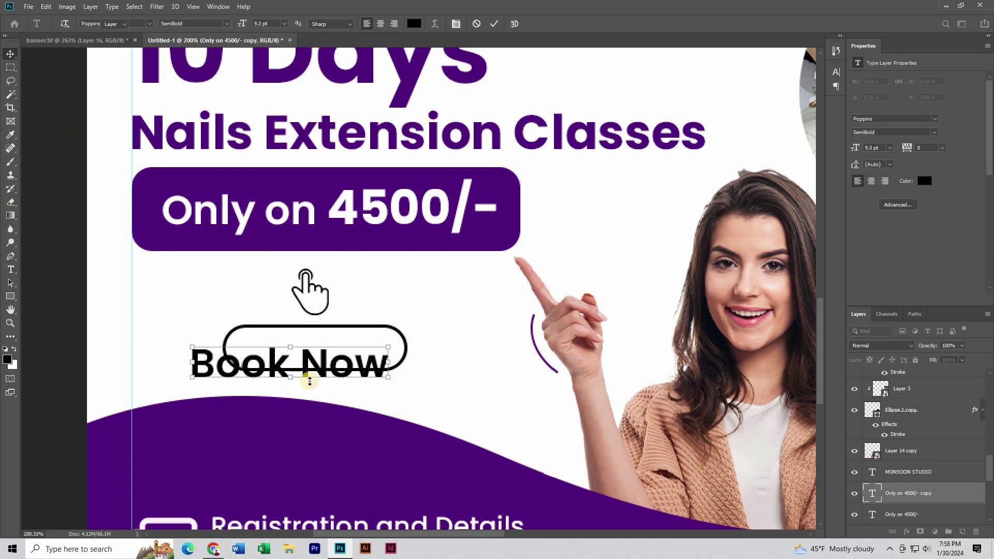
Scale the "Book Now" text down to about 6 pt and centre it inside the outlined pill.
{"action": "scroll", "coordinate": [328, 371], "scroll_direction": "up", "scroll_amount": 3}
{"action": "left_click_drag", "start_coordinate": [344, 373], "coordinate": [408, 333]}
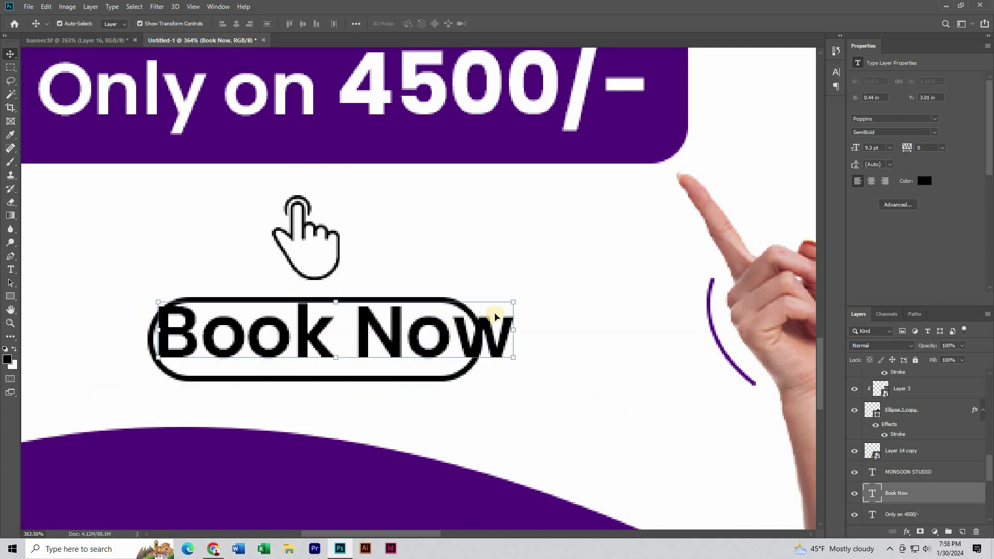
{"action": "left_click_drag", "start_coordinate": [516, 306], "coordinate": [424, 322]}
{"action": "left_click_drag", "start_coordinate": [378, 346], "coordinate": [351, 342]}
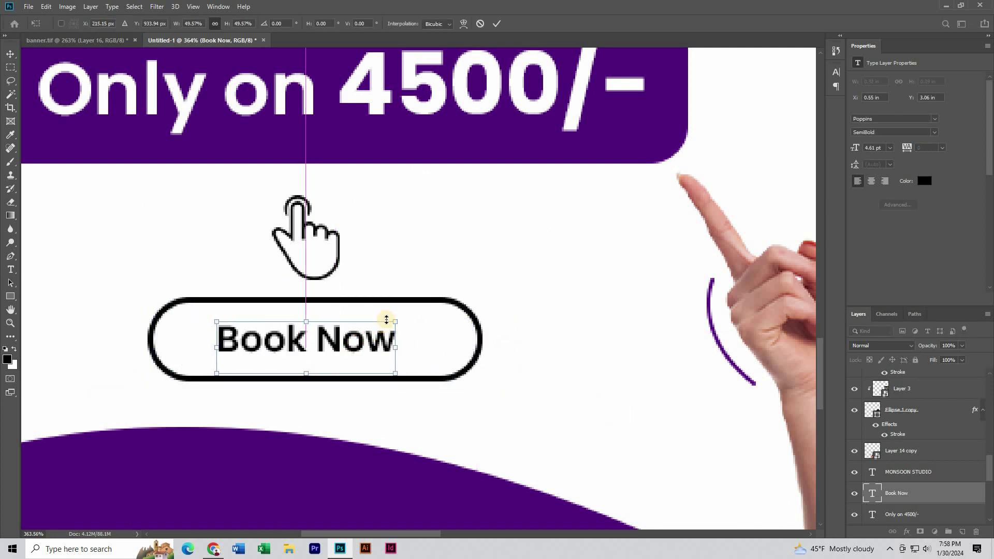
{"action": "left_click_drag", "start_coordinate": [400, 319], "coordinate": [422, 320]}
{"action": "double_click", "coordinate": [446, 288]}
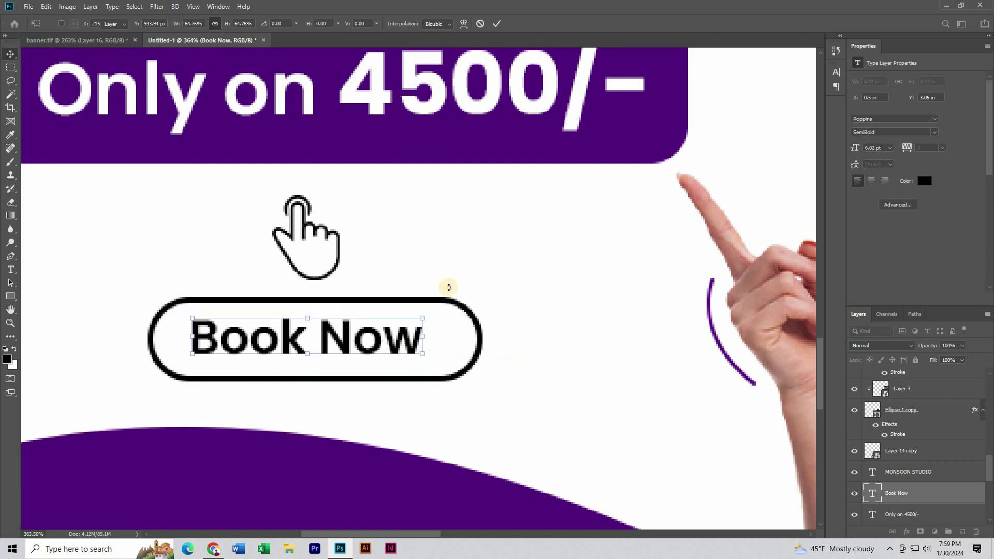
Examine the whole post's layout and spacing against the margin guides.
{"action": "scroll", "coordinate": [331, 321], "scroll_direction": "down", "scroll_amount": 4}
{"action": "scroll", "coordinate": [281, 310], "scroll_direction": "down", "scroll_amount": 3}
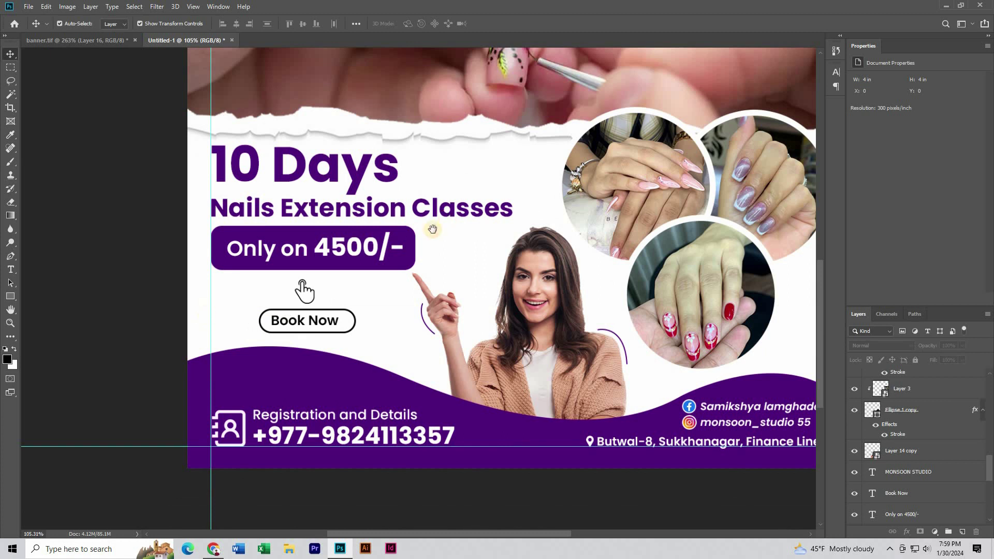
{"action": "left_click_drag", "start_coordinate": [441, 222], "coordinate": [367, 299]}
{"action": "key", "text": "ctrl+0"}
{"action": "scroll", "coordinate": [368, 300], "scroll_direction": "down", "scroll_amount": 4}
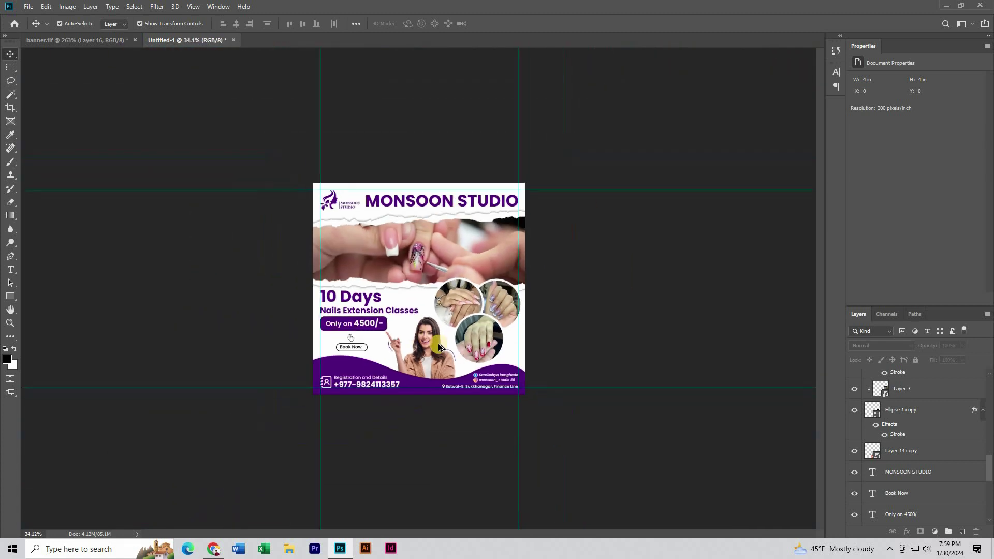
{"action": "scroll", "coordinate": [439, 344], "scroll_direction": "up", "scroll_amount": 4}
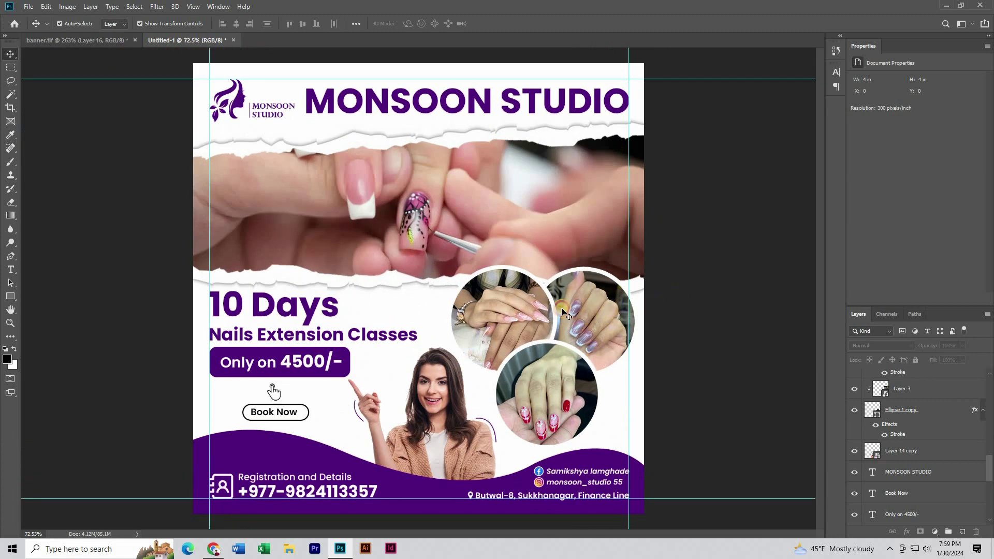
{"action": "scroll", "coordinate": [538, 306], "scroll_direction": "down", "scroll_amount": 2}
{"action": "scroll", "coordinate": [673, 327], "scroll_direction": "up", "scroll_amount": 2}
{"action": "scroll", "coordinate": [575, 247], "scroll_direction": "down", "scroll_amount": 1}
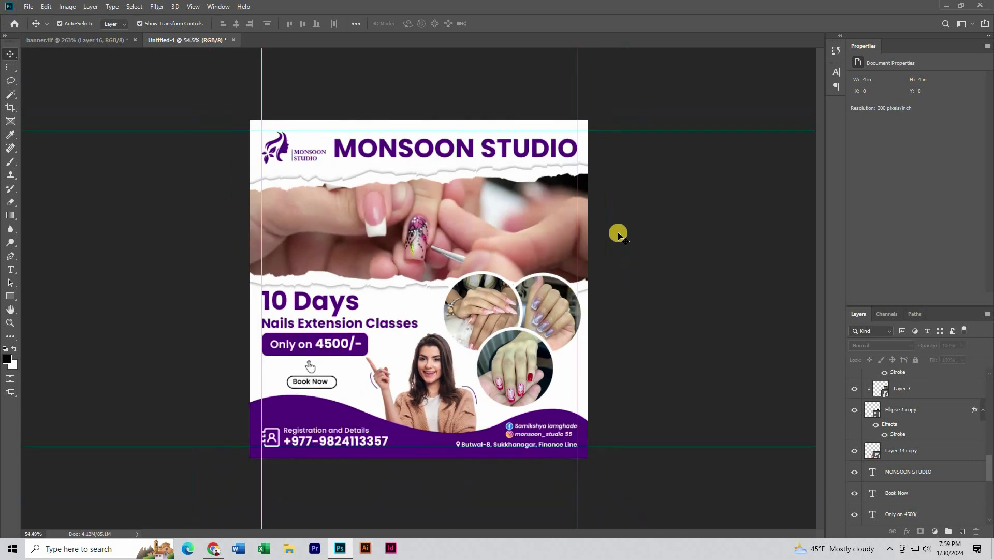
Hide the guides and inspect the finished post's photos, title, button and contact footer.
{"action": "scroll", "coordinate": [546, 301], "scroll_direction": "up", "scroll_amount": 1}
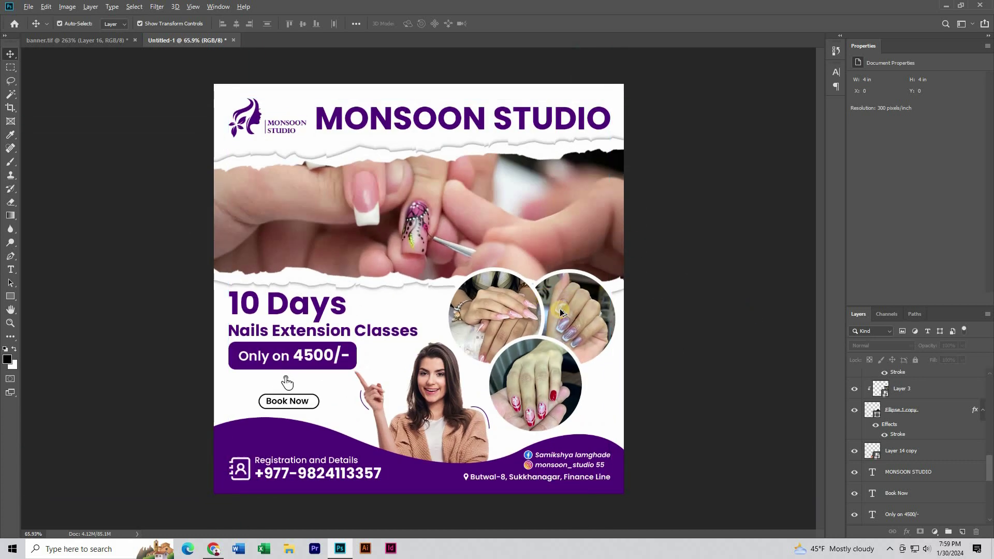
{"action": "scroll", "coordinate": [560, 308], "scroll_direction": "up", "scroll_amount": 1}
{"action": "scroll", "coordinate": [461, 299], "scroll_direction": "down", "scroll_amount": 2}
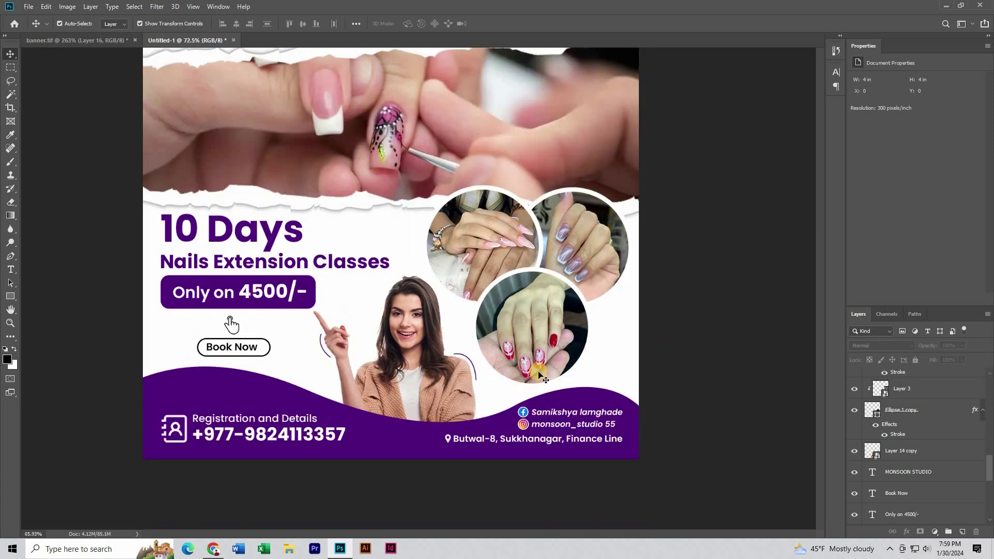
{"action": "scroll", "coordinate": [536, 386], "scroll_direction": "down", "scroll_amount": 1}
{"action": "scroll", "coordinate": [533, 389], "scroll_direction": "down", "scroll_amount": 1}
{"action": "scroll", "coordinate": [534, 389], "scroll_direction": "up", "scroll_amount": 2}
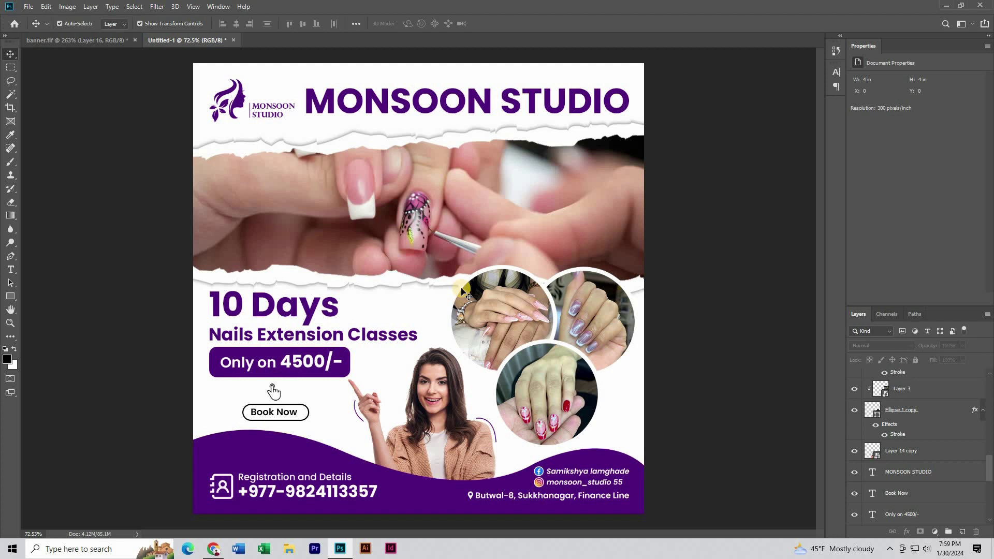
{"action": "left_click", "coordinate": [621, 249]}
{"action": "left_click", "coordinate": [675, 284]}
{"action": "scroll", "coordinate": [504, 311], "scroll_direction": "up", "scroll_amount": 1}
{"action": "left_click_drag", "start_coordinate": [504, 310], "coordinate": [500, 268]}
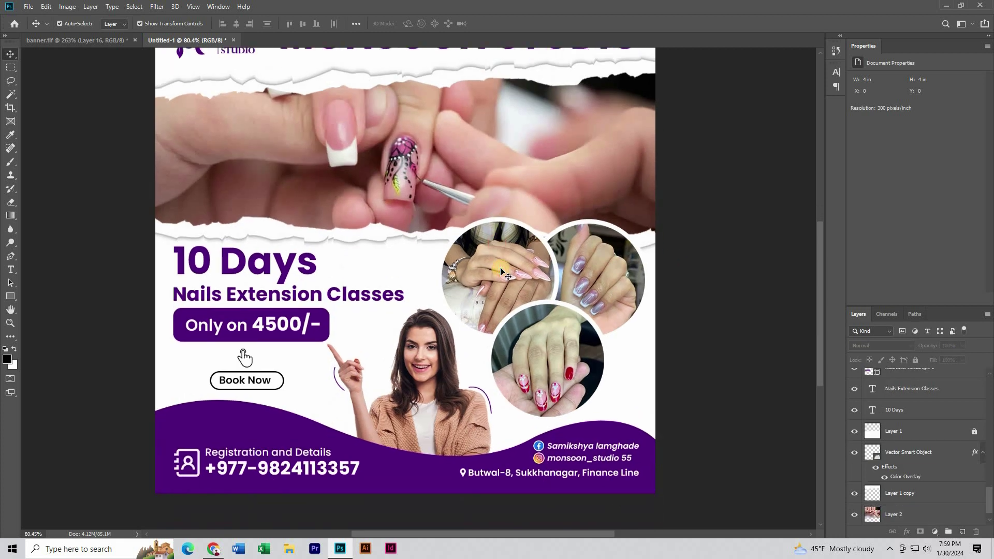